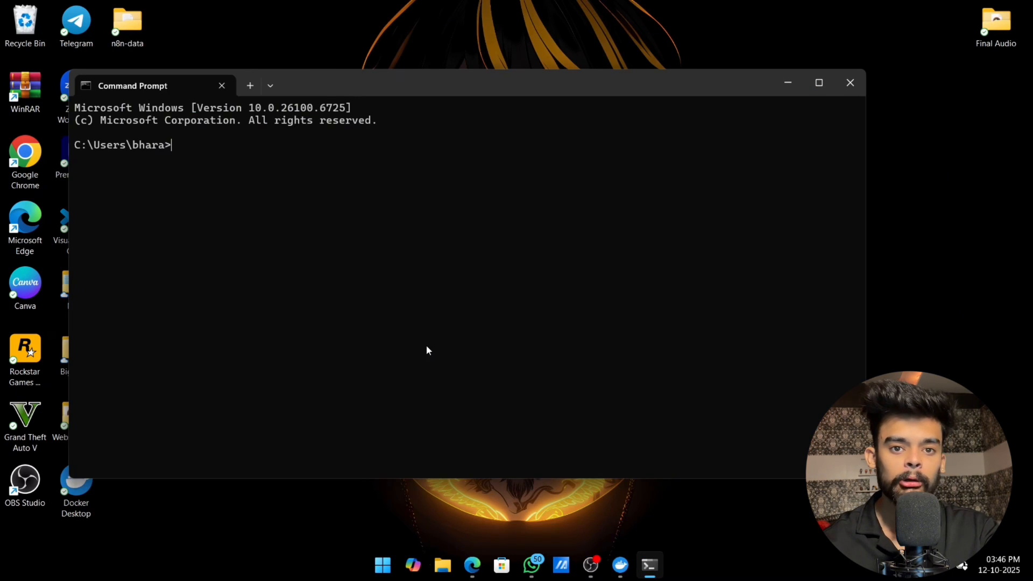
Step: Check the installed ngrok version with ngrok --version and add the account's authtoken to the ngrok configuration
{"action": "type", "text": "ng"}
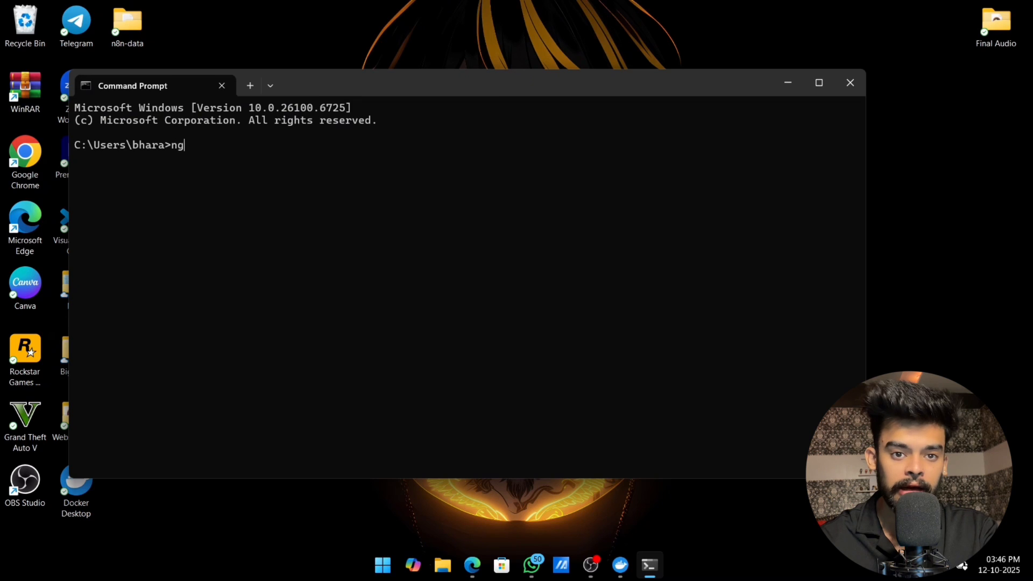
{"action": "type", "text": "rok --version"}
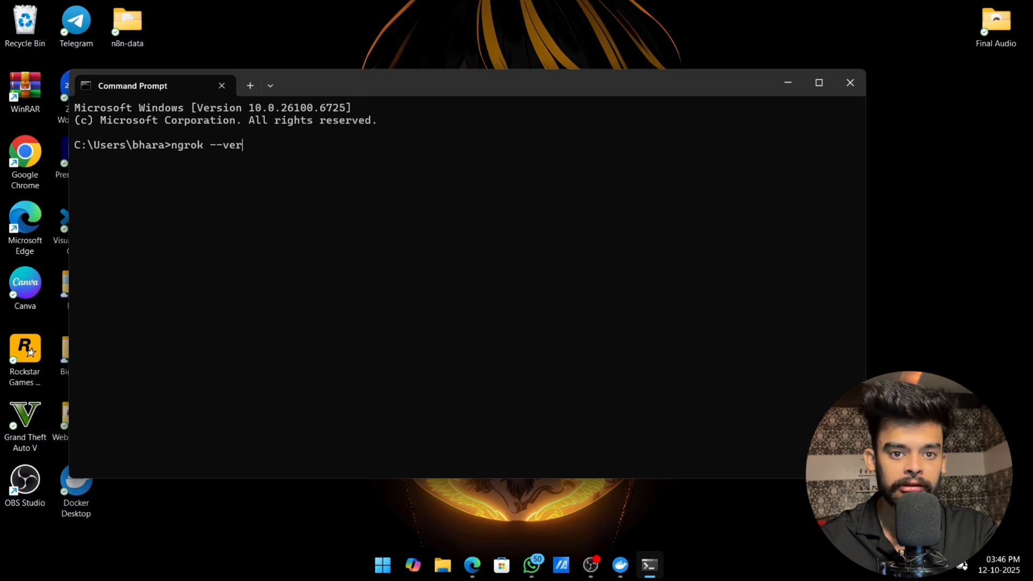
{"action": "key", "text": "Return"}
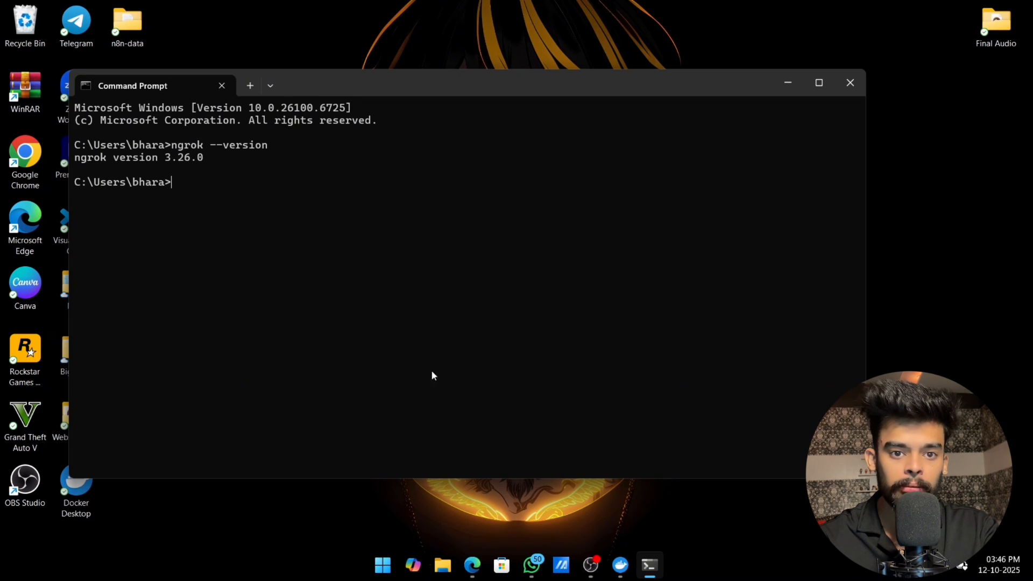
{"action": "key", "text": "ctrl+v"}
{"action": "key", "text": "Return"}
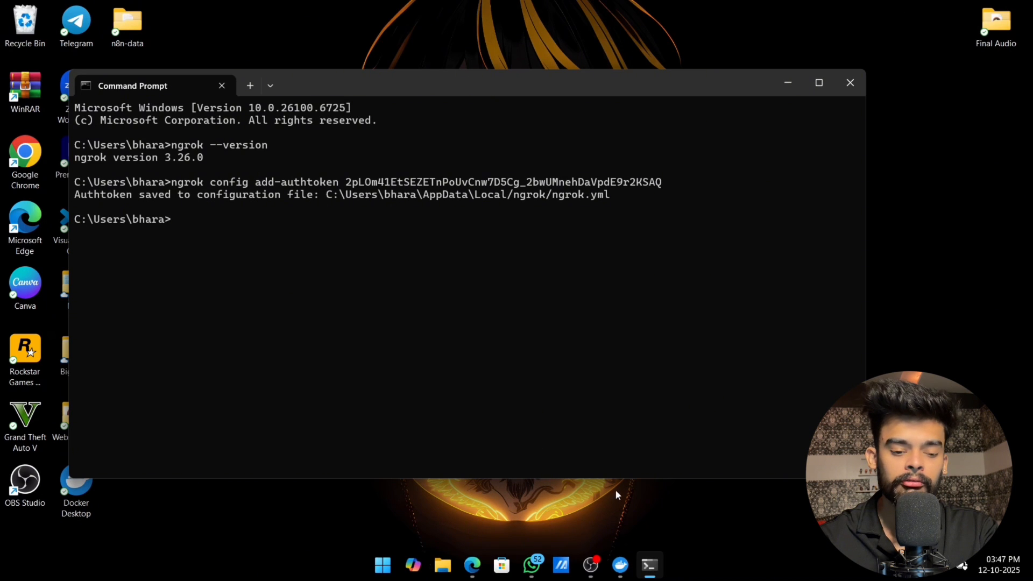
{"action": "type", "text": "ngrok http --url=expert-tadpole-quickly.ngrok-free.app 5555"}
{"action": "key", "text": "Return"}
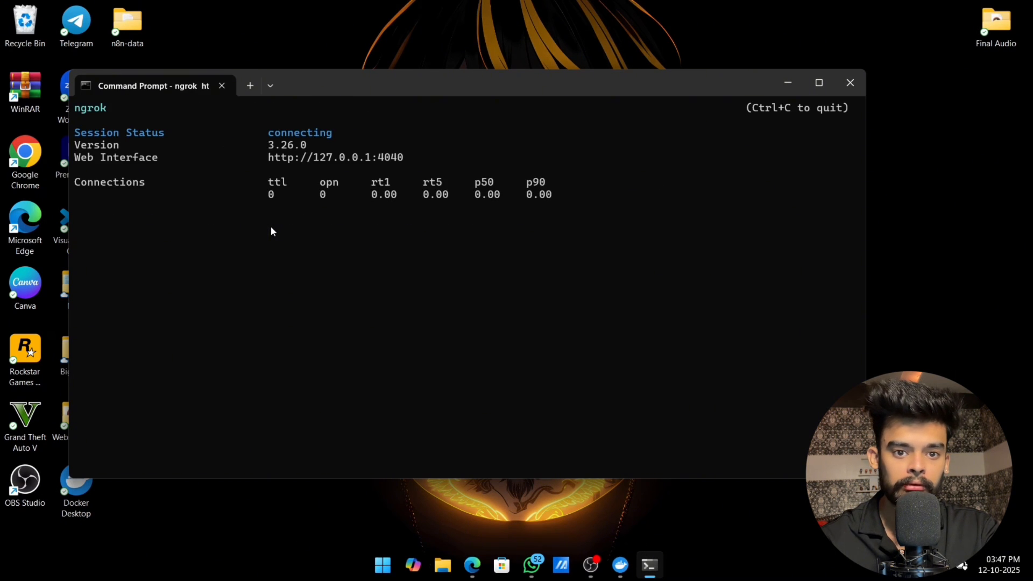
{"action": "left_click", "coordinate": [788, 82]}
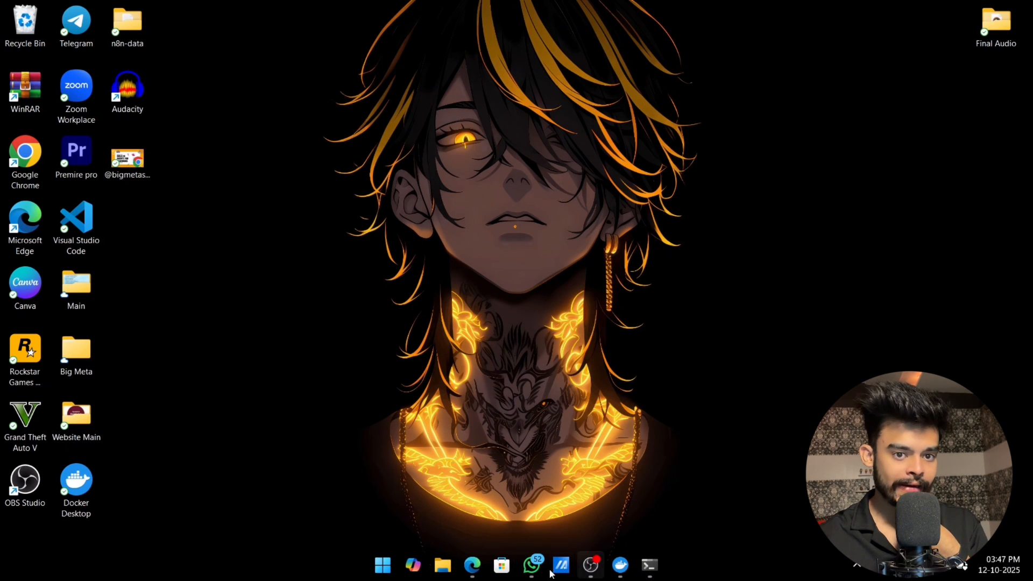
Step: Switch to Microsoft Edge, reload the ngrok address, continue past the visitor notice and sign in to n8n
{"action": "left_click", "coordinate": [473, 565]}
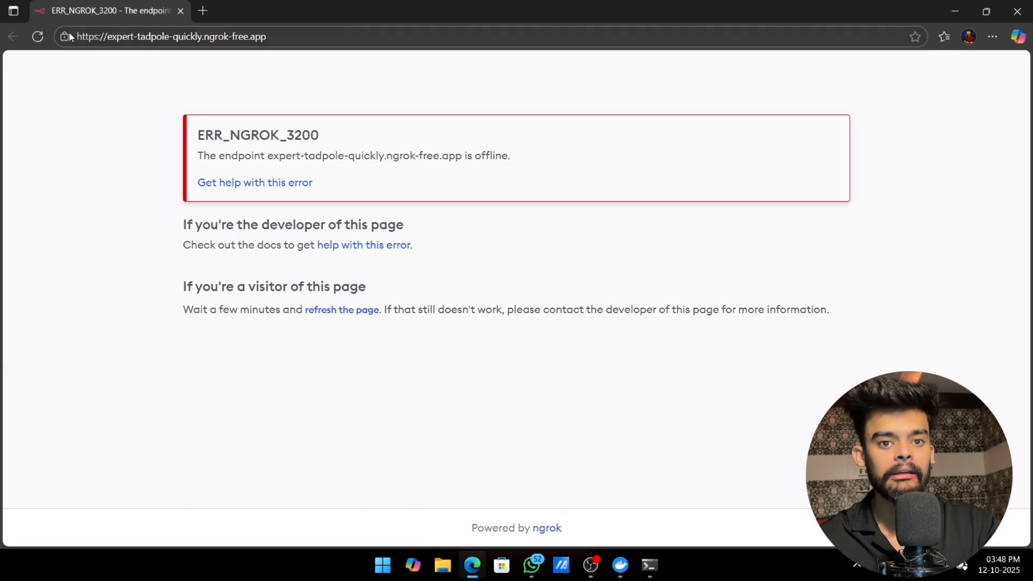
{"action": "left_click", "coordinate": [39, 37]}
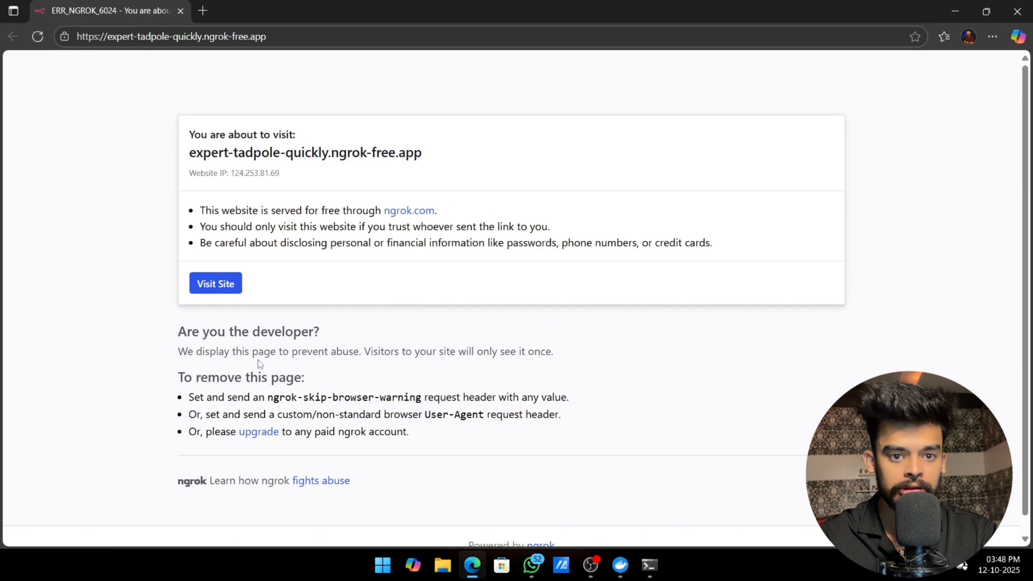
{"action": "left_click", "coordinate": [222, 289]}
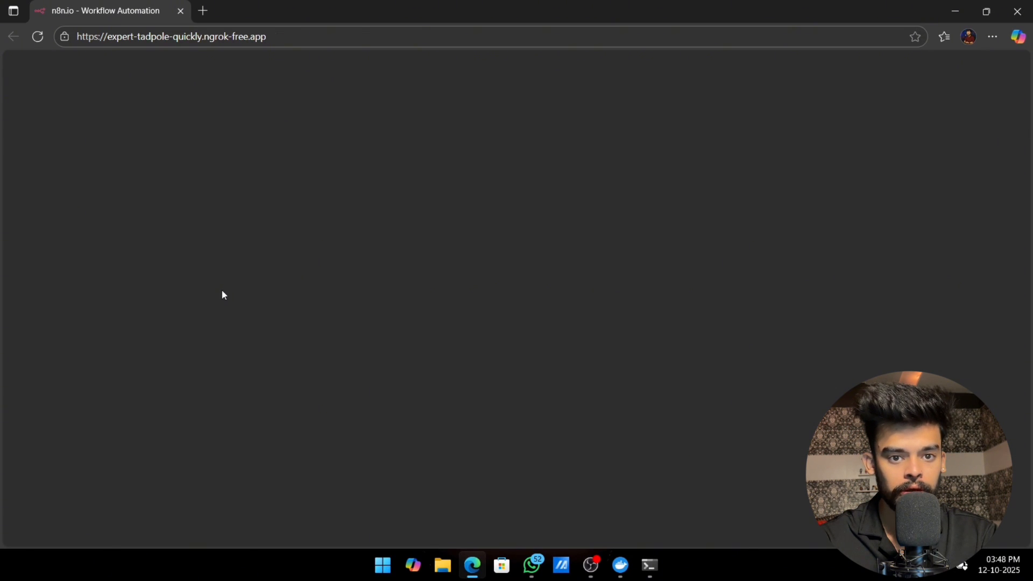
{"action": "left_click", "coordinate": [535, 307]}
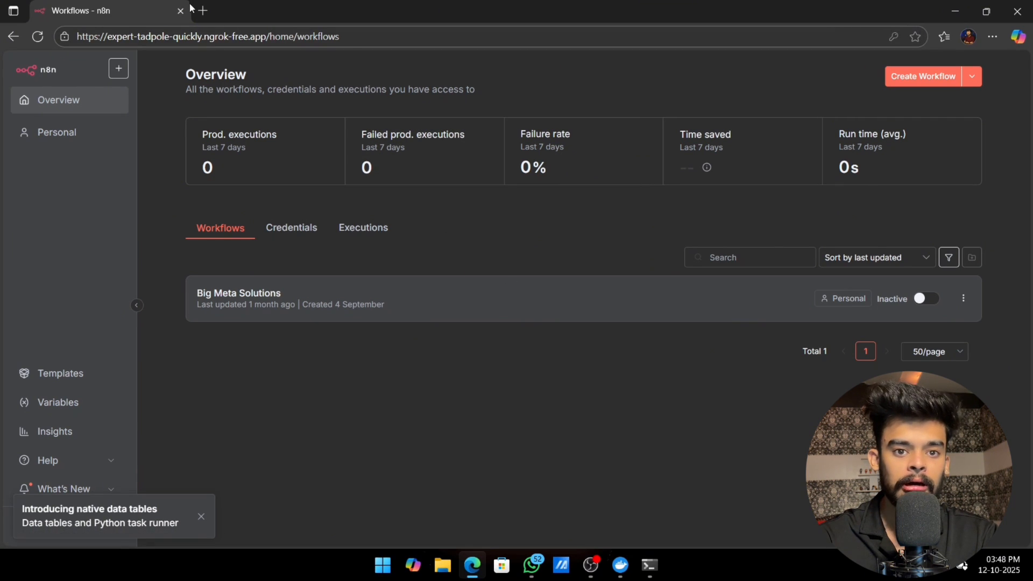
Step: Copy the address of the n8n workflows page and close the browser window
{"action": "left_click", "coordinate": [357, 36]}
{"action": "left_click", "coordinate": [366, 36]}
{"action": "left_click_drag", "start_coordinate": [367, 36], "coordinate": [93, 37]}
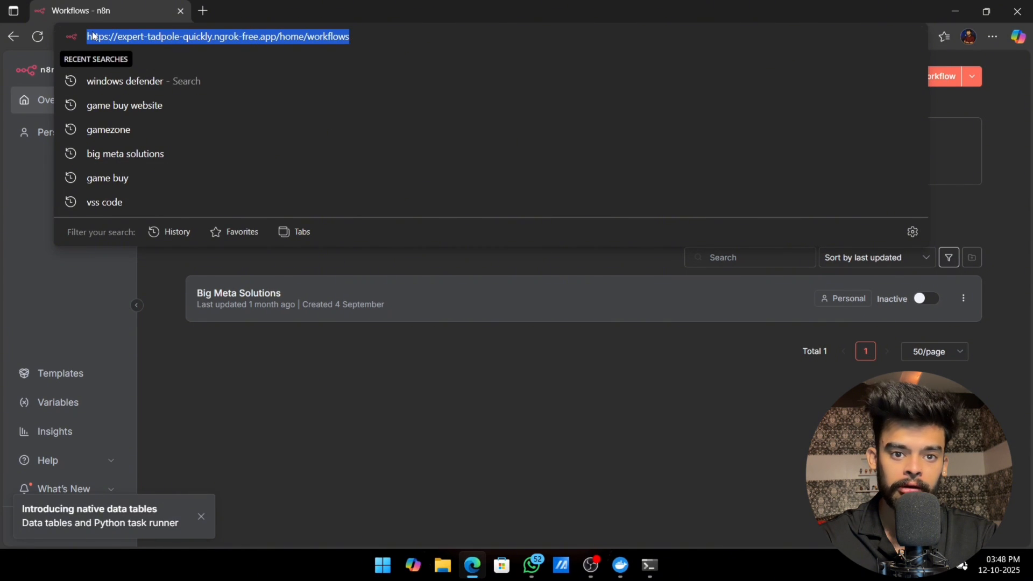
{"action": "right_click", "coordinate": [93, 36]}
{"action": "left_click", "coordinate": [135, 180]}
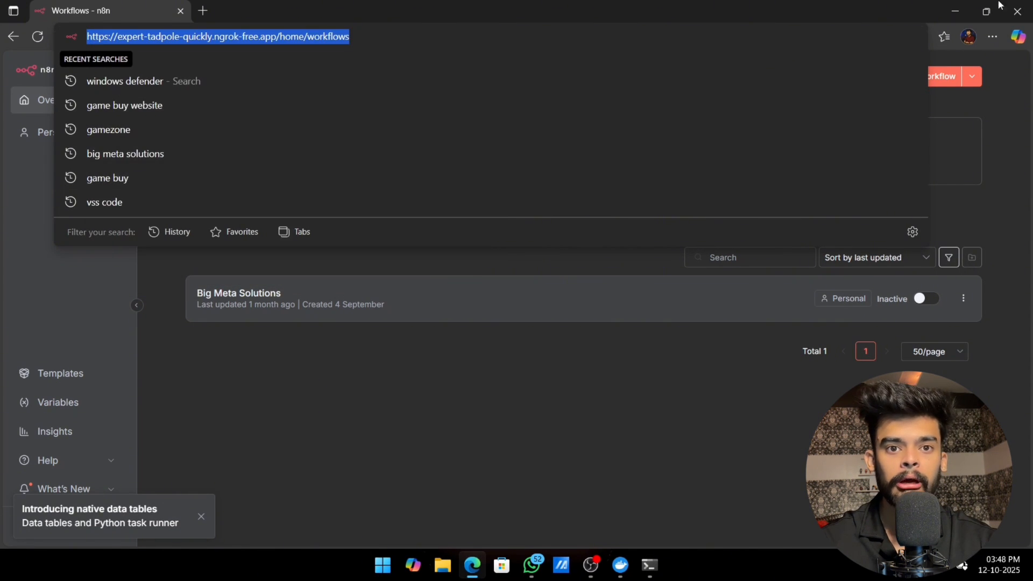
{"action": "left_click", "coordinate": [956, 11]}
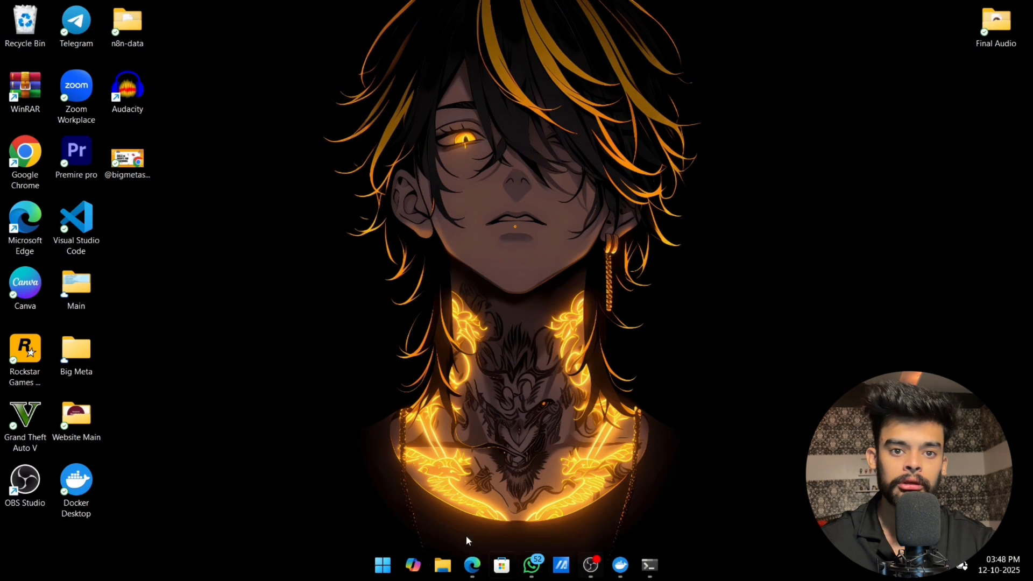
{"action": "left_click", "coordinate": [472, 565]}
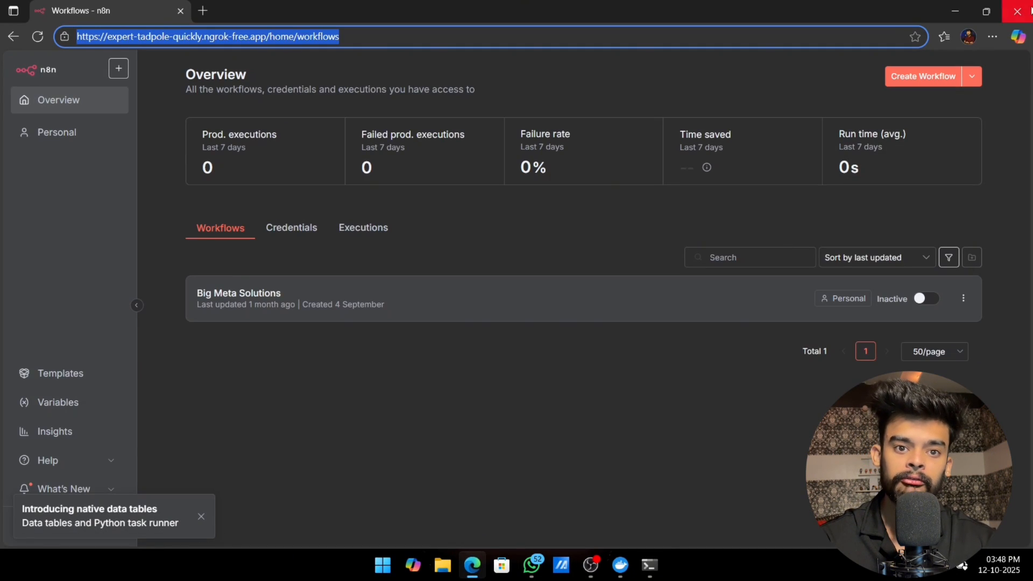
{"action": "left_click", "coordinate": [1017, 10]}
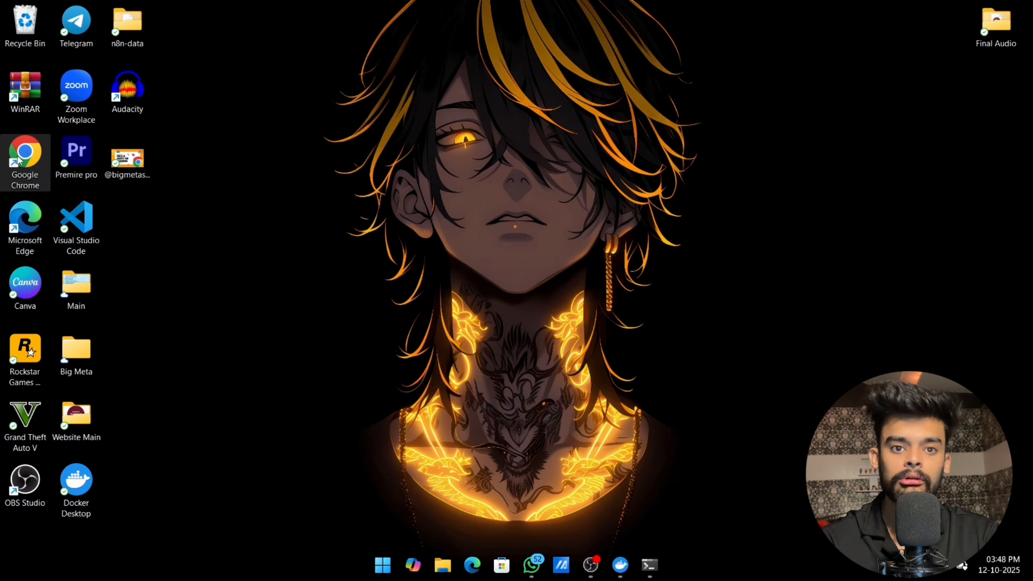
{"action": "double_click", "coordinate": [19, 158]}
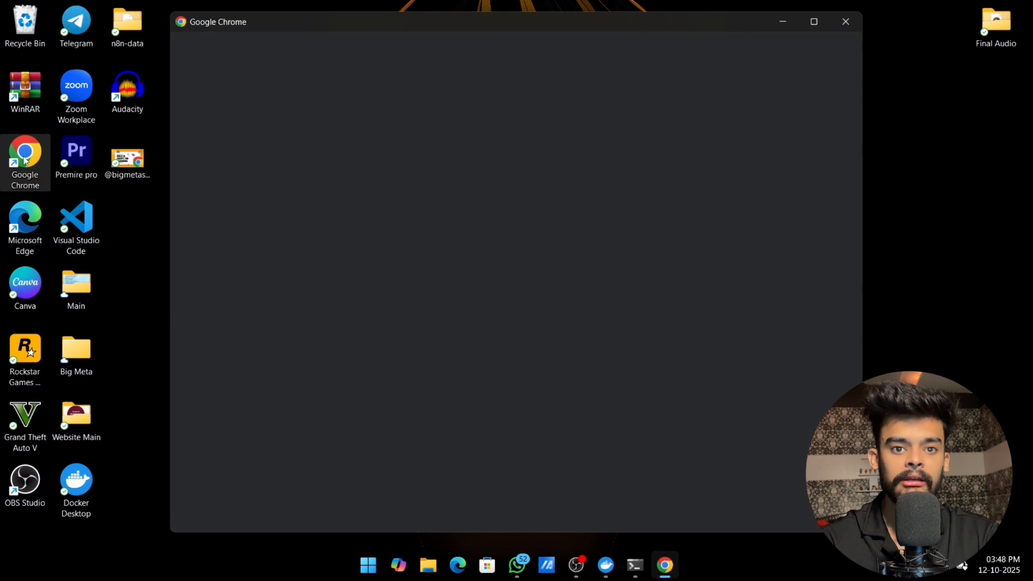
{"action": "left_click", "coordinate": [563, 394]}
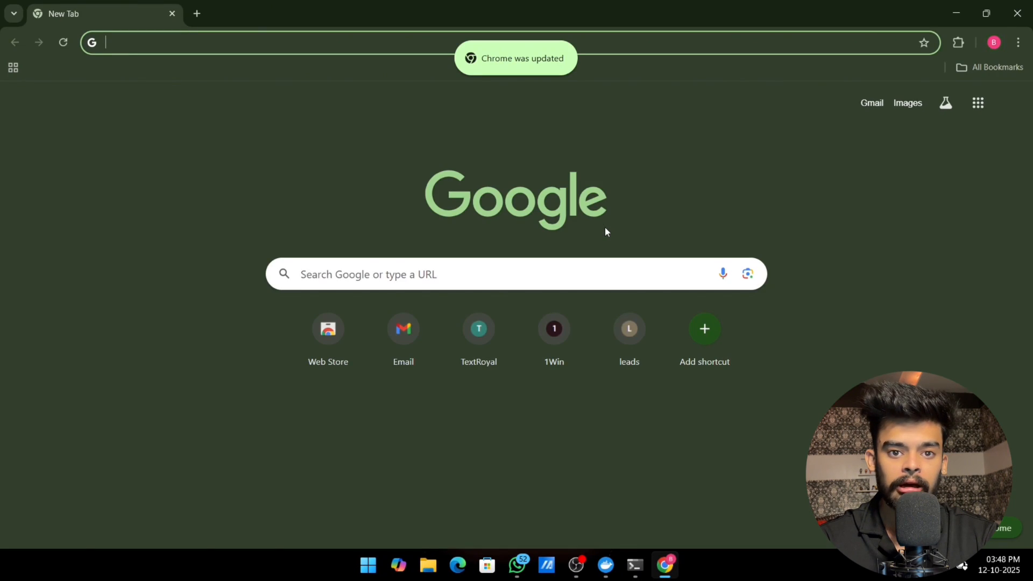
{"action": "left_click", "coordinate": [1024, 7]}
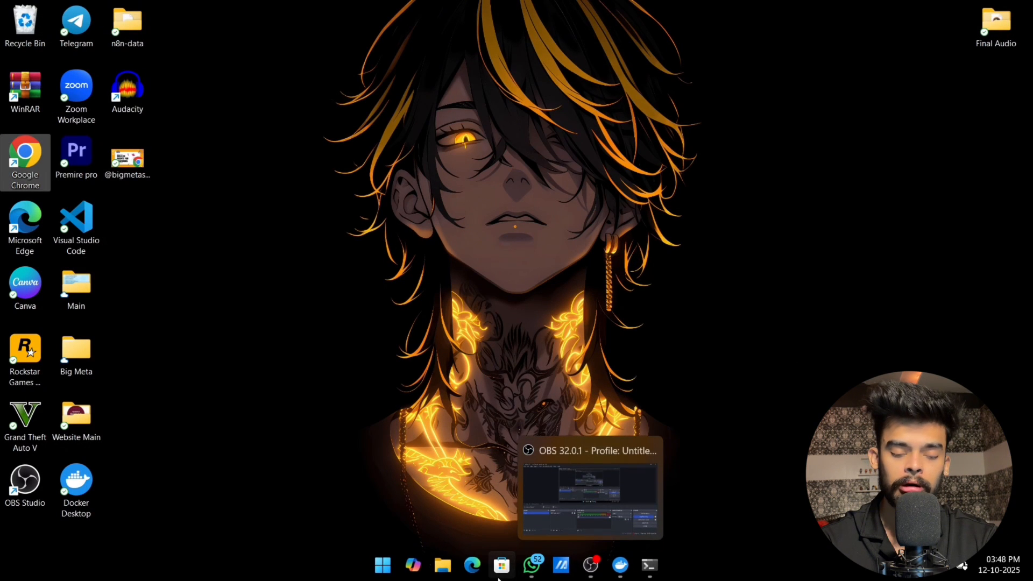
Step: Switch to Microsoft Edge, look through the newcomer templates in the n8n template library, dismissing the cookie notice, and close the library
{"action": "left_click", "coordinate": [472, 565]}
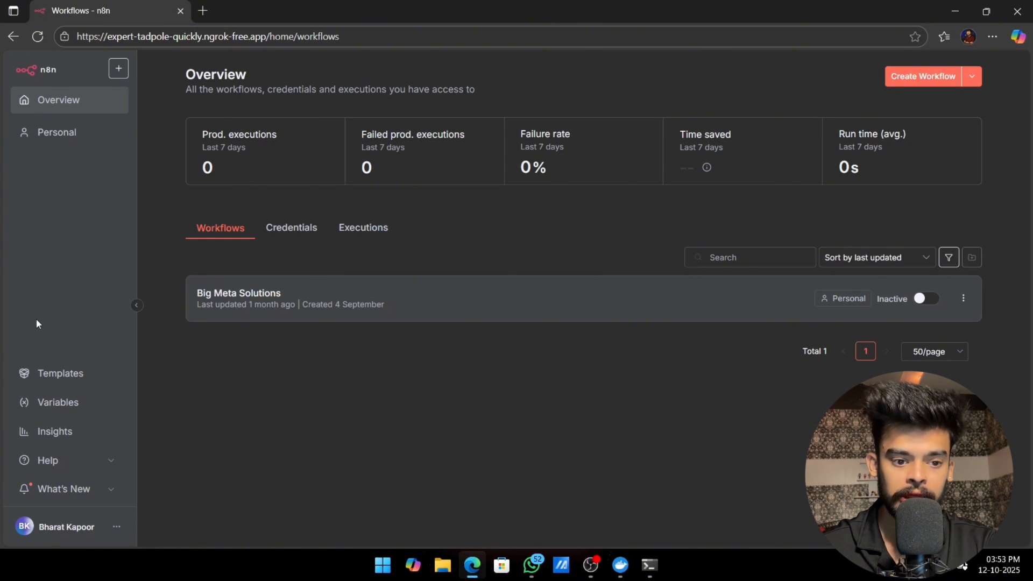
{"action": "left_click", "coordinate": [50, 377]}
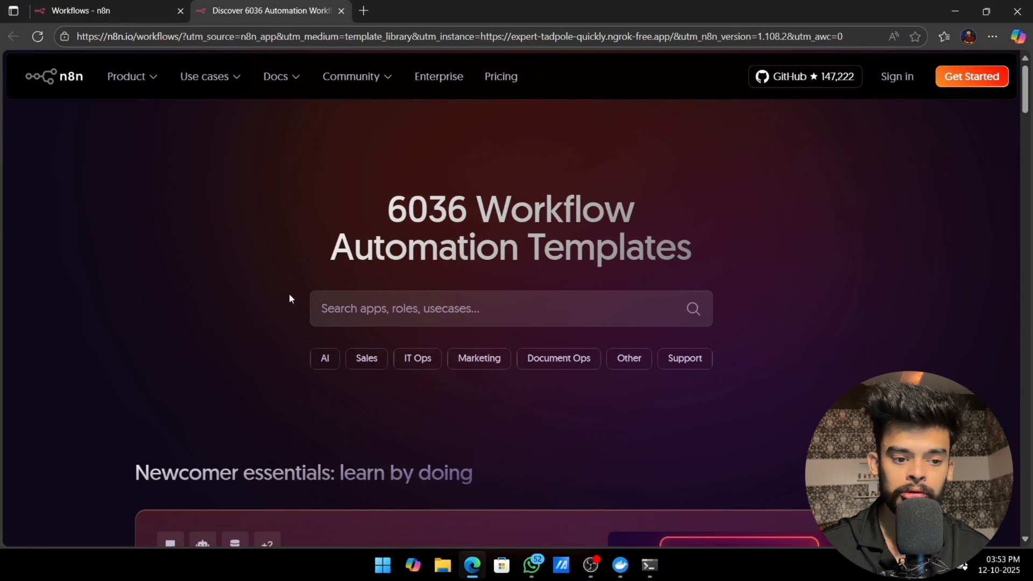
{"action": "scroll", "coordinate": [293, 296], "scroll_direction": "down", "scroll_amount": 5}
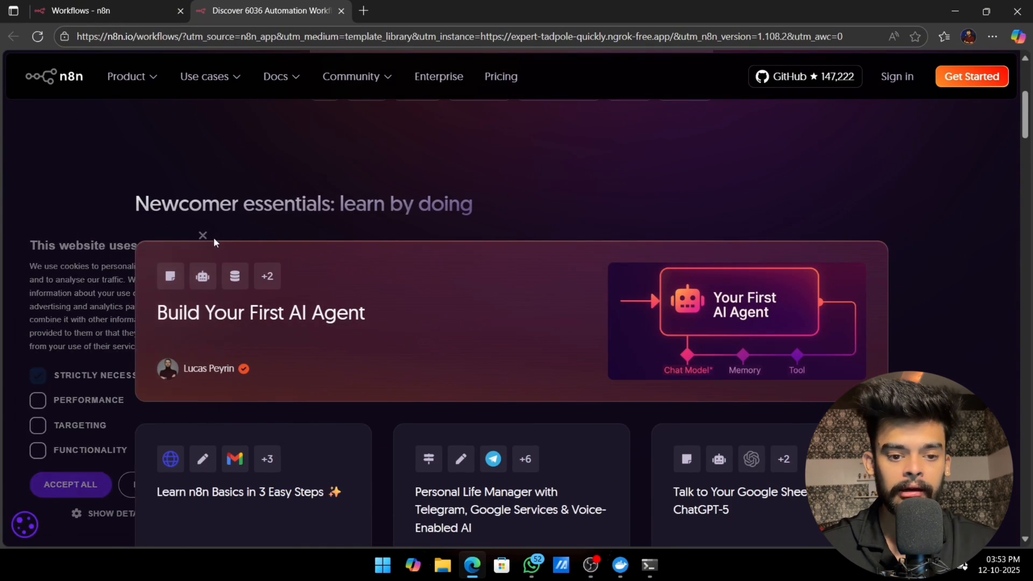
{"action": "left_click", "coordinate": [203, 235]}
{"action": "scroll", "coordinate": [445, 219], "scroll_direction": "up", "scroll_amount": 5}
{"action": "scroll", "coordinate": [440, 223], "scroll_direction": "down", "scroll_amount": 9}
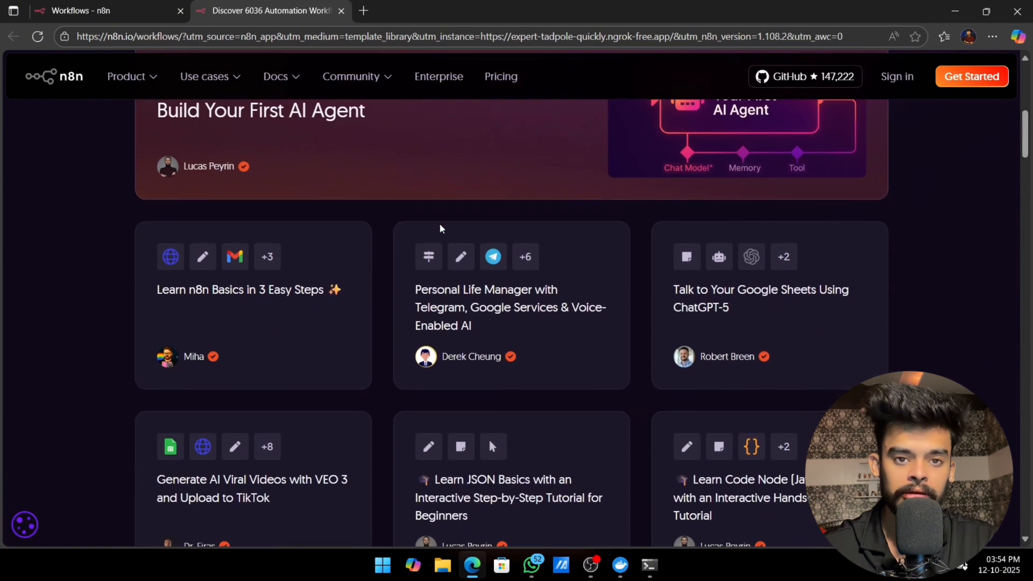
{"action": "scroll", "coordinate": [430, 229], "scroll_direction": "down", "scroll_amount": 3}
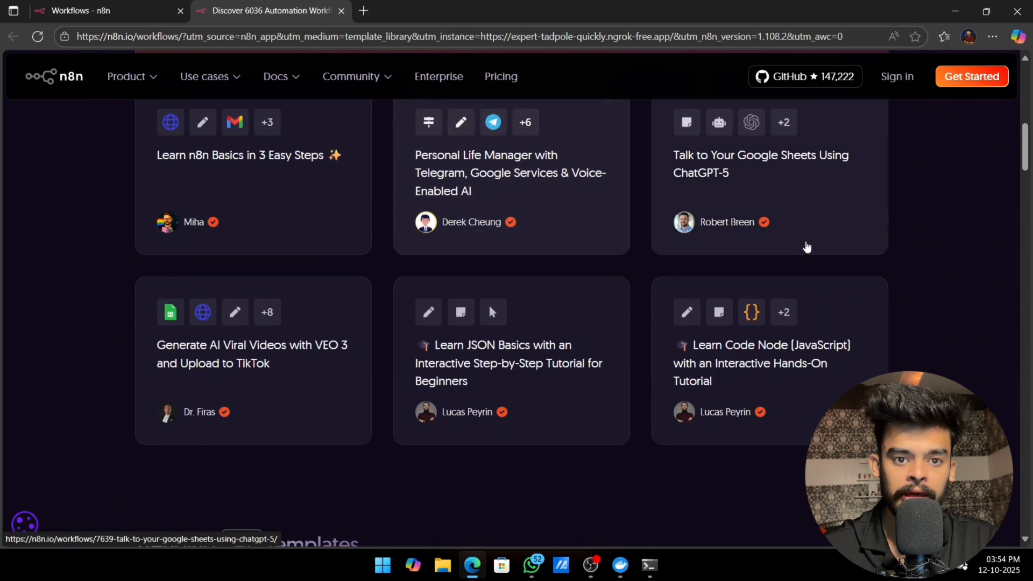
{"action": "scroll", "coordinate": [185, 332], "scroll_direction": "up", "scroll_amount": 2}
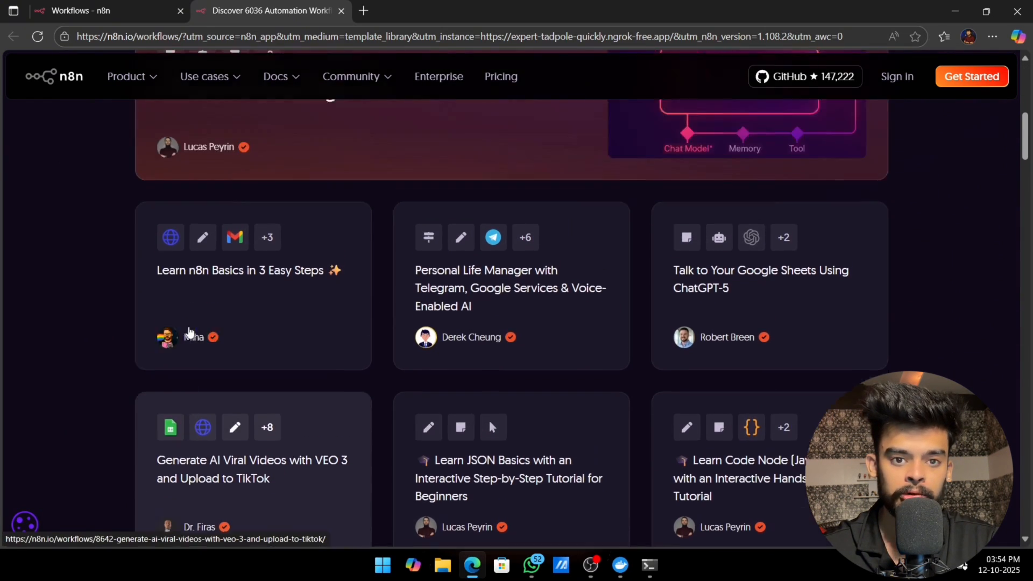
{"action": "scroll", "coordinate": [189, 332], "scroll_direction": "up", "scroll_amount": 9}
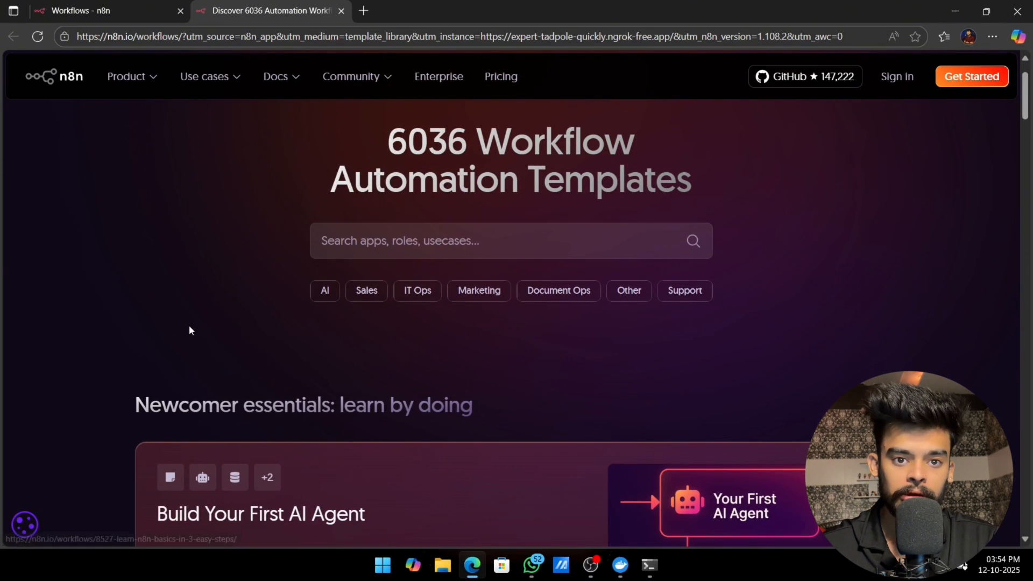
{"action": "scroll", "coordinate": [188, 330], "scroll_direction": "up", "scroll_amount": 1}
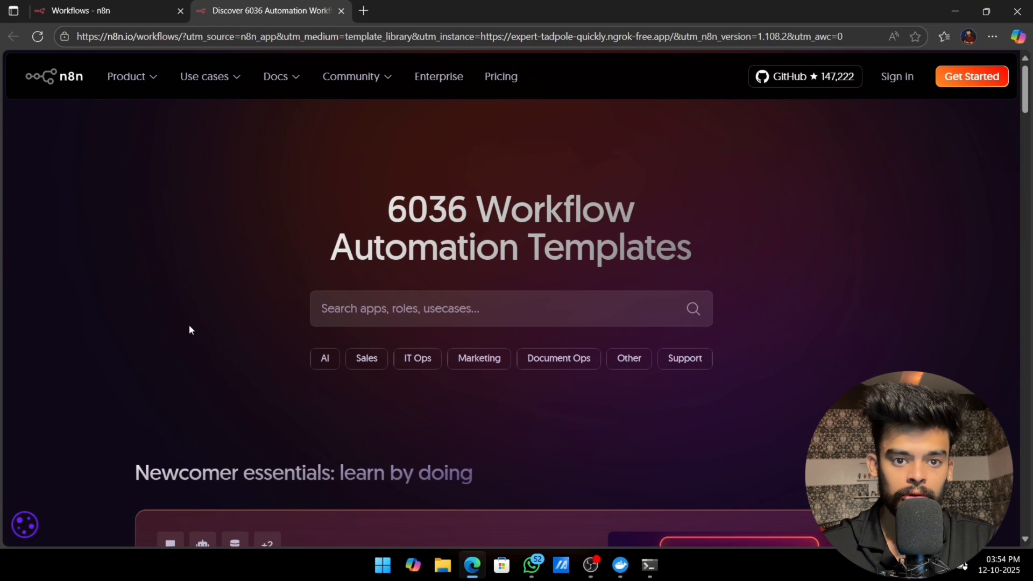
{"action": "left_click", "coordinate": [342, 11]}
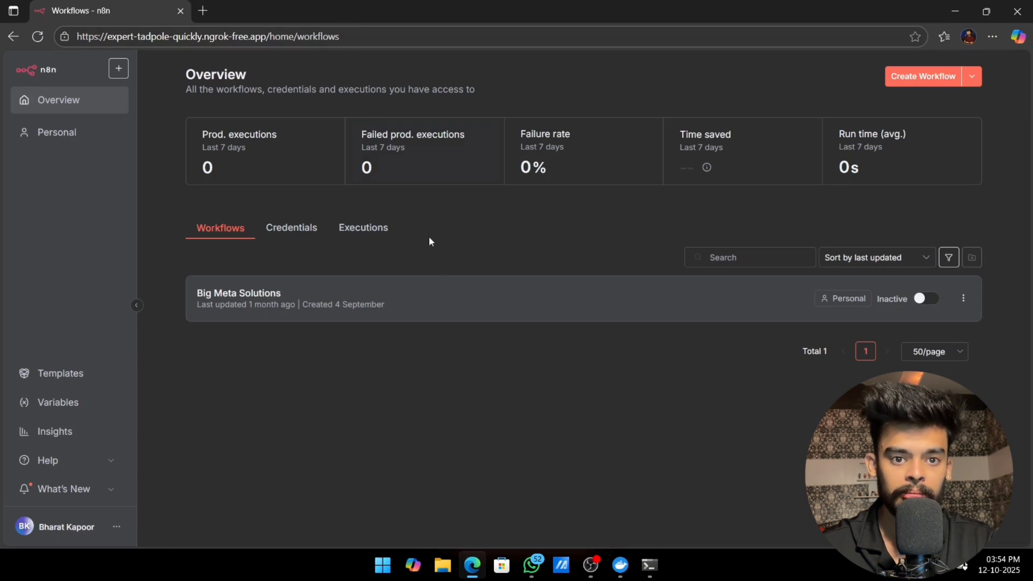
Step: Examine the node type overview in the Big Meta Solutions workflow and the node categories available to add
{"action": "left_click", "coordinate": [325, 311]}
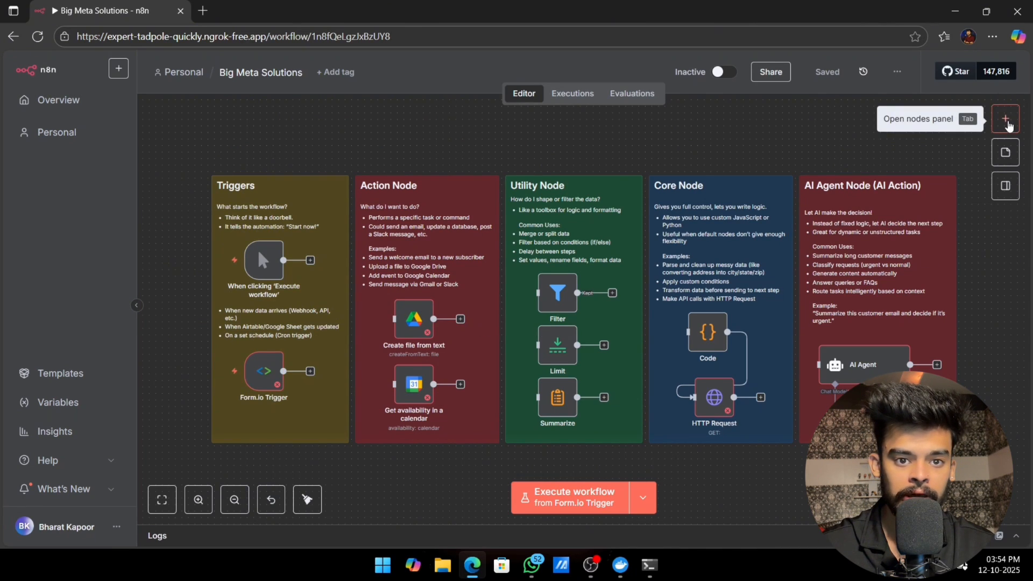
{"action": "left_click", "coordinate": [1009, 125]}
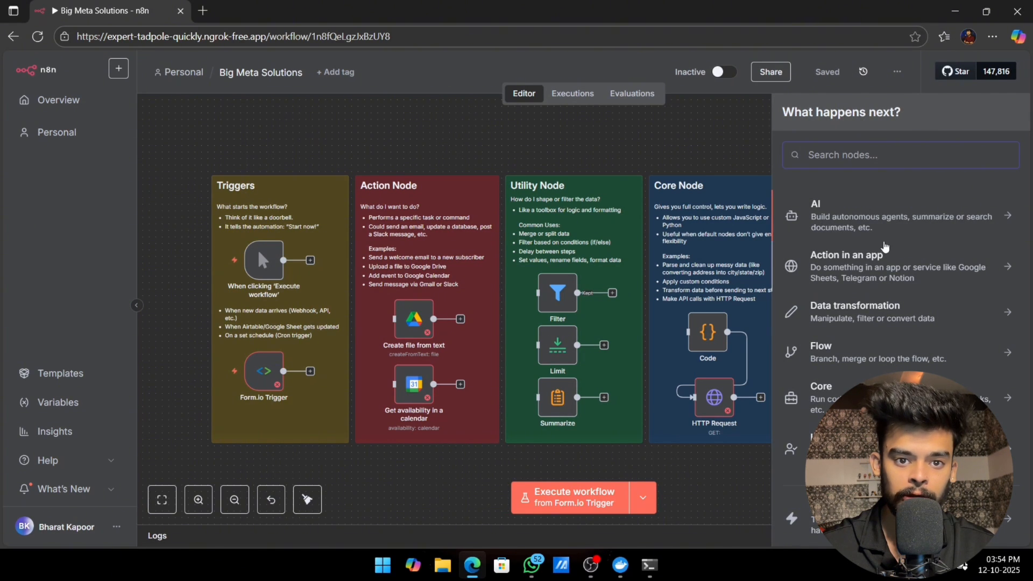
{"action": "left_click", "coordinate": [739, 133]}
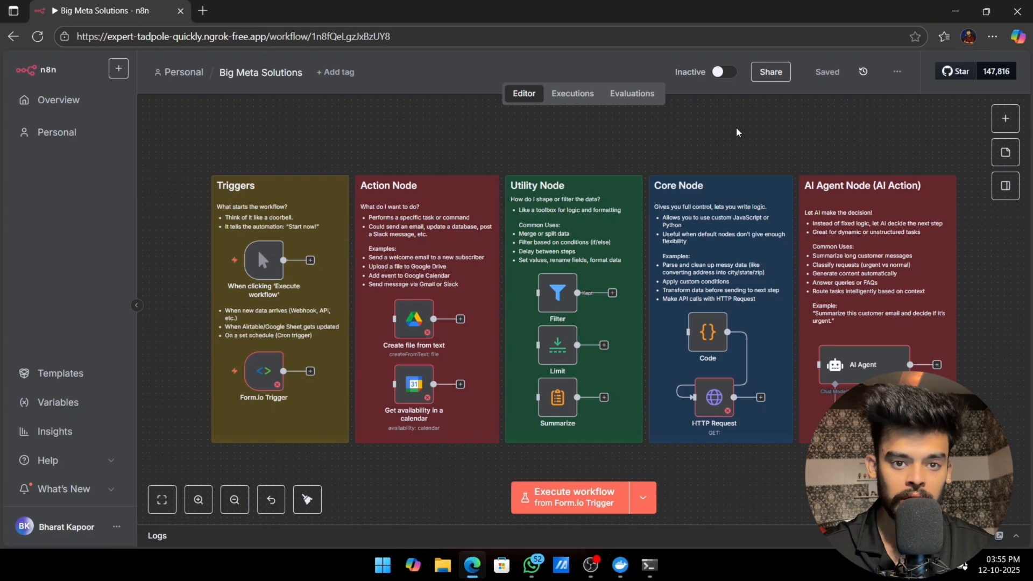
{"action": "scroll", "coordinate": [360, 391], "scroll_direction": "down", "scroll_amount": 1}
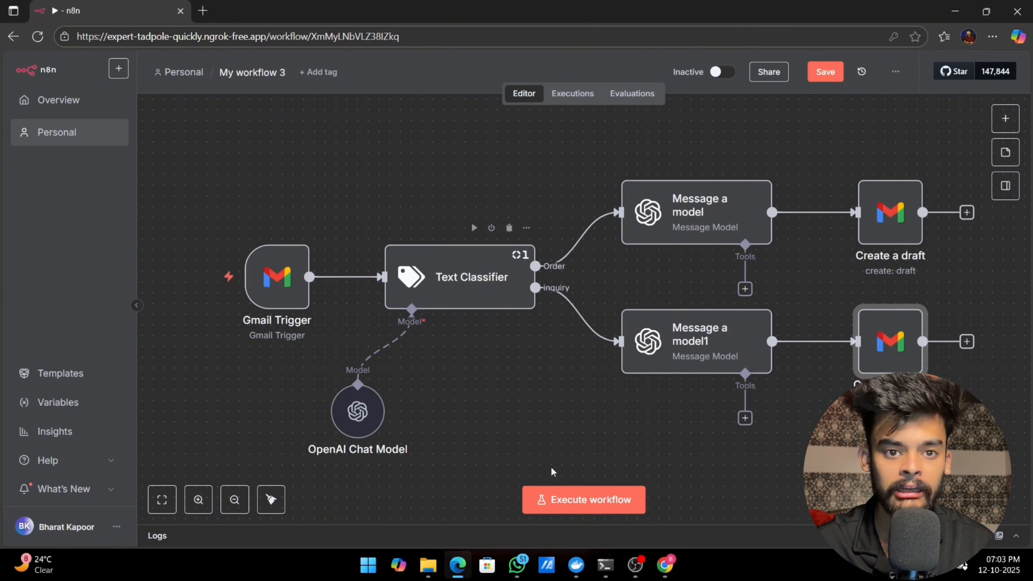
Step: Execute My workflow 3, which classifies Gmail messages and drafts replies
{"action": "left_click", "coordinate": [572, 506]}
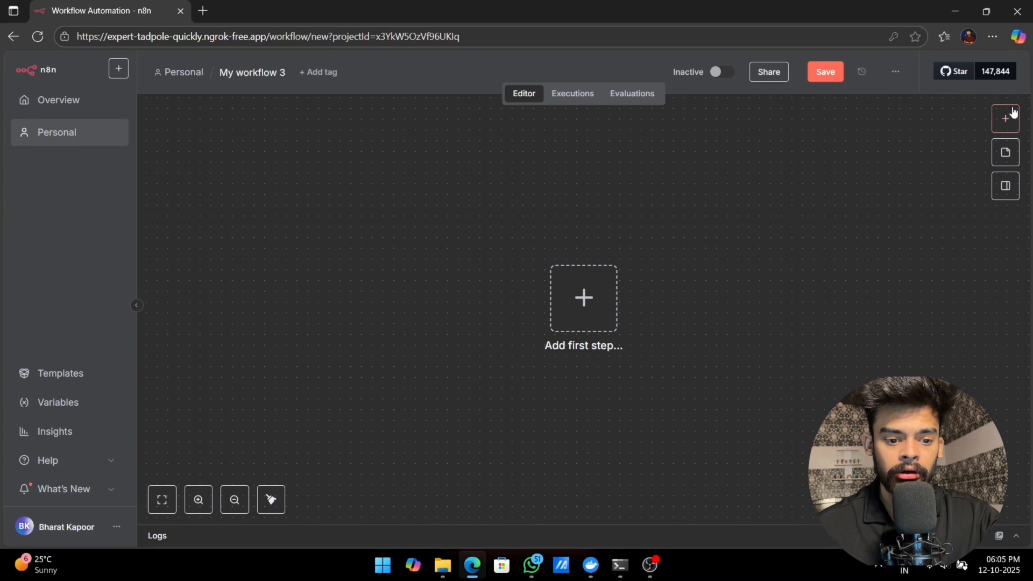
Step: Add a Gmail trigger for received messages to the workflow, with its poll mode set to Every Minute
{"action": "left_click", "coordinate": [1007, 118]}
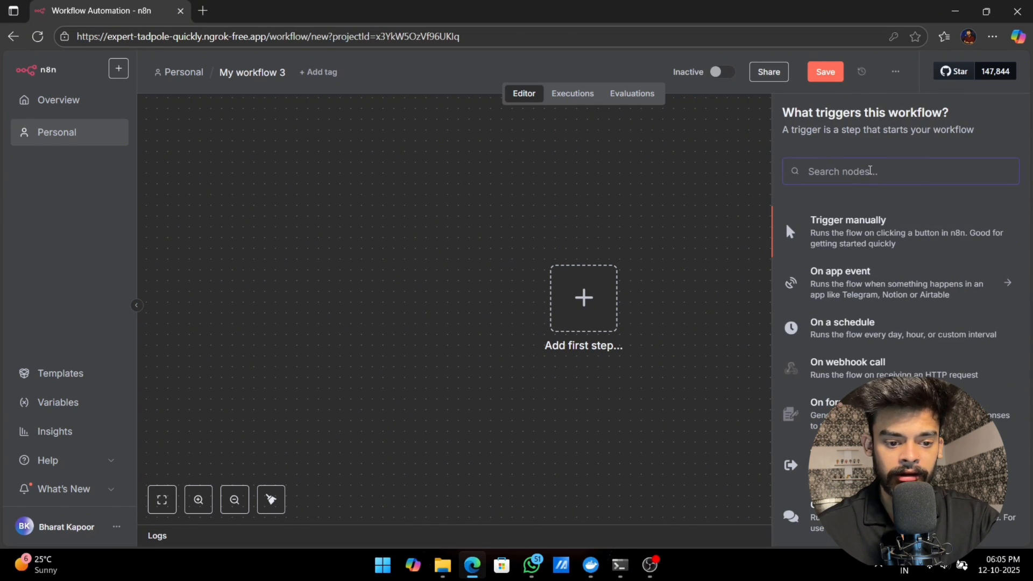
{"action": "type", "text": "gmail"}
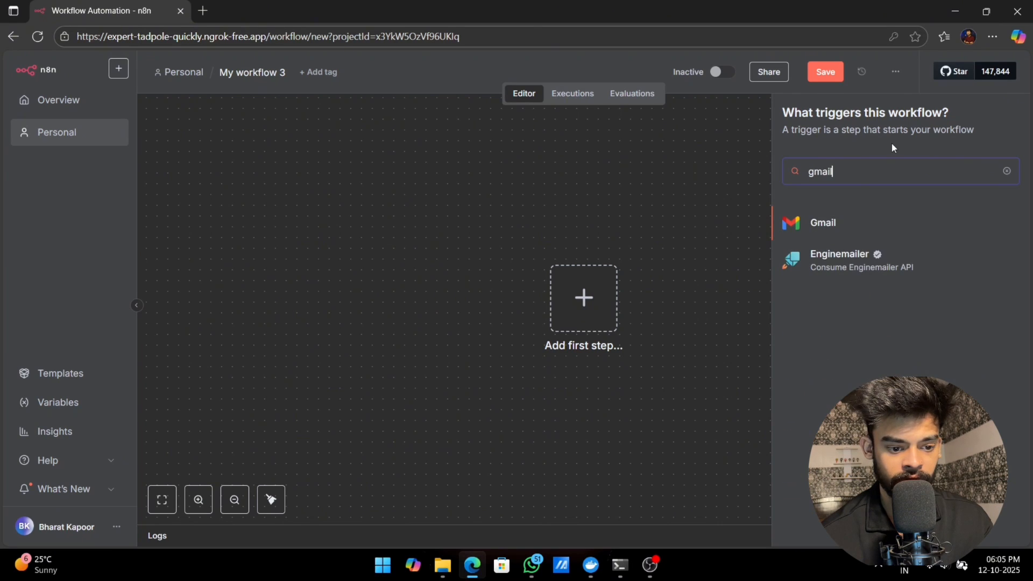
{"action": "left_click", "coordinate": [823, 223]}
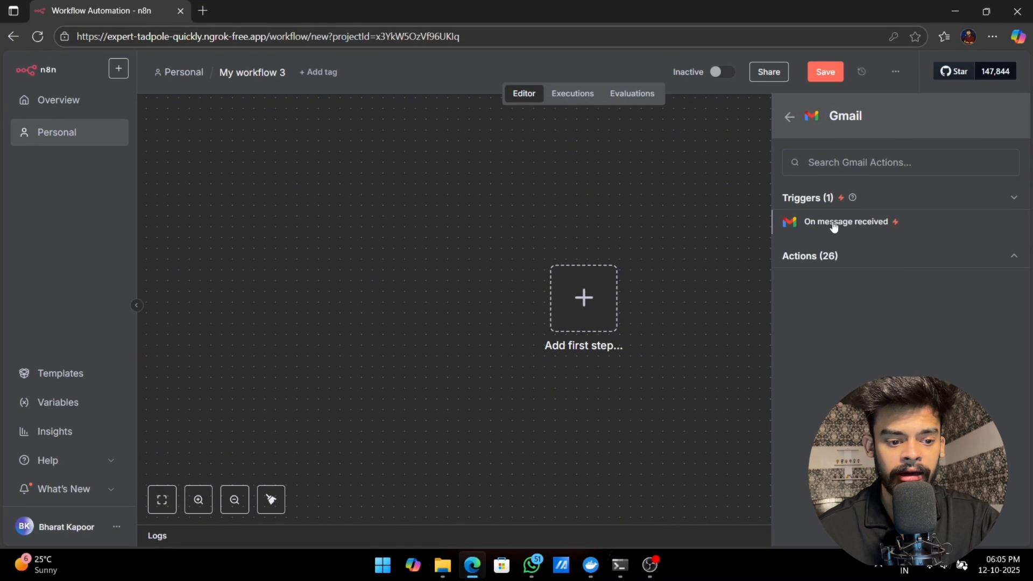
{"action": "left_click", "coordinate": [834, 225]}
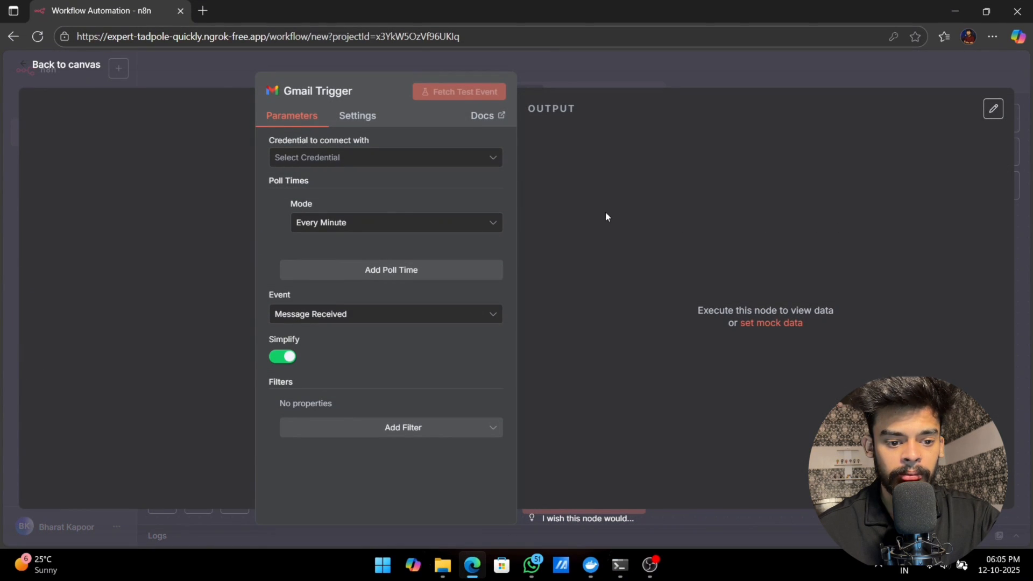
{"action": "left_click", "coordinate": [396, 226]}
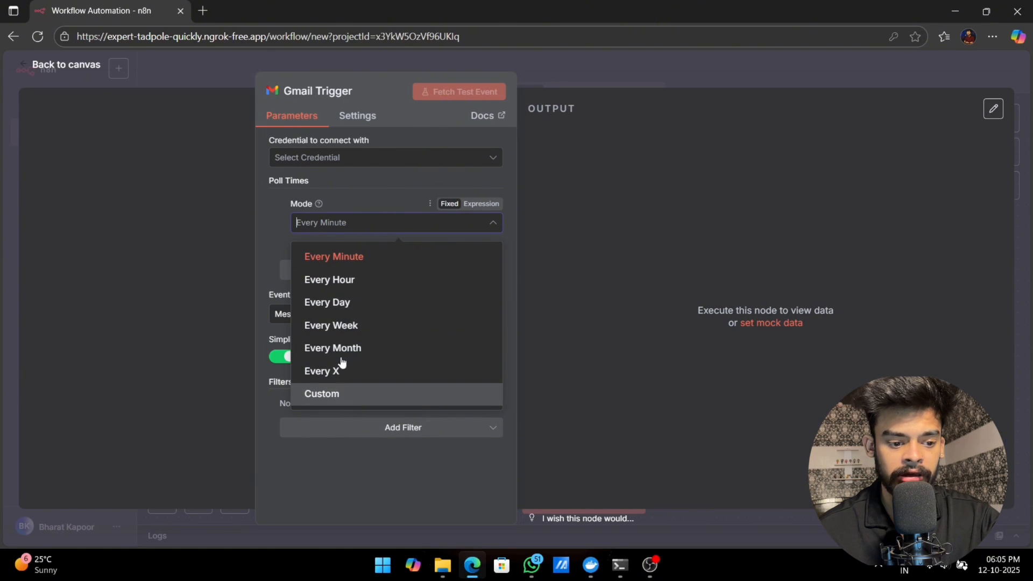
{"action": "left_click", "coordinate": [350, 260]}
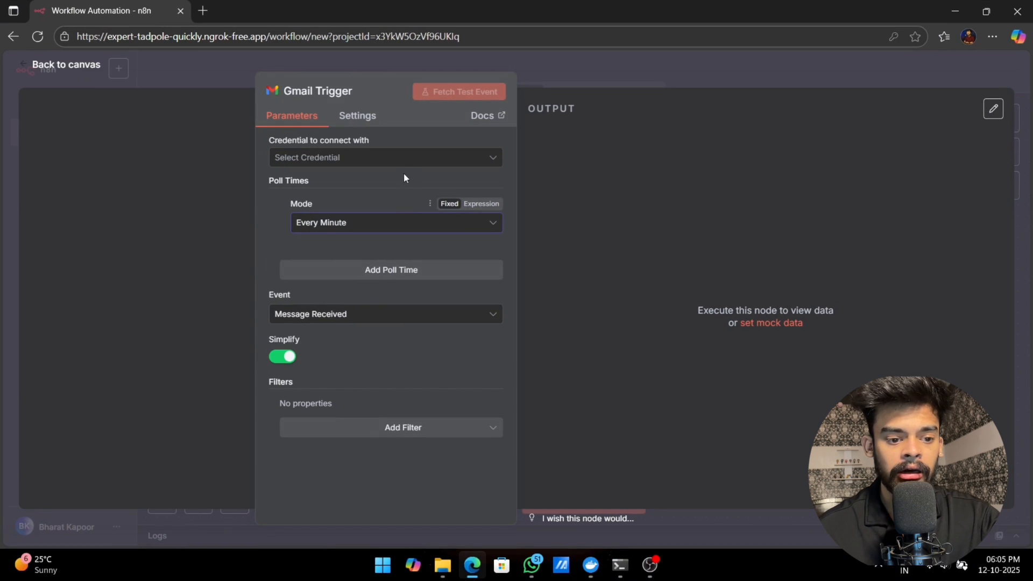
Step: Start a new Gmail OAuth2 credential for the trigger and review the connection fields it requires
{"action": "left_click", "coordinate": [405, 161]}
{"action": "left_click", "coordinate": [354, 188]}
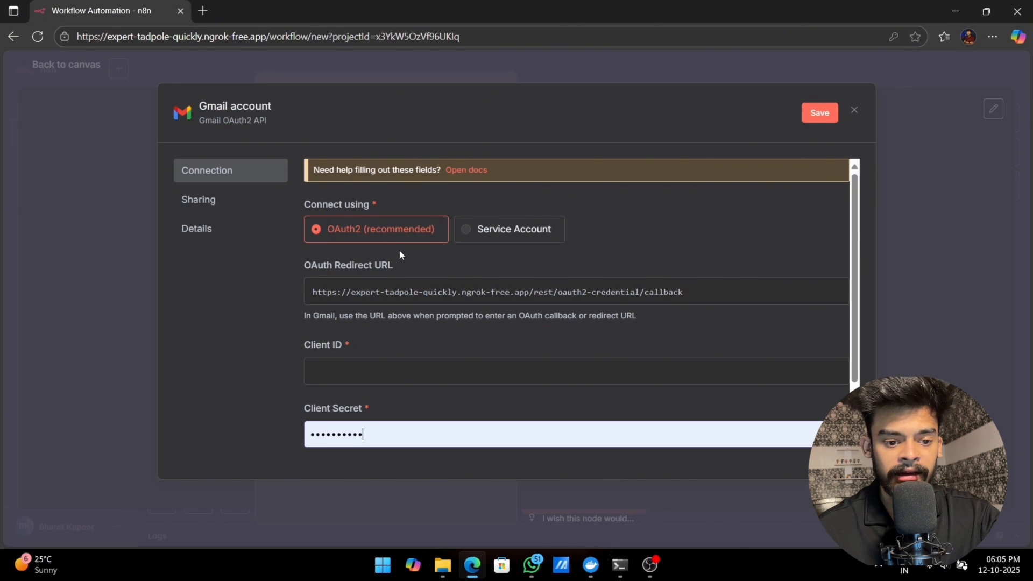
{"action": "scroll", "coordinate": [402, 253], "scroll_direction": "down", "scroll_amount": 2}
{"action": "scroll", "coordinate": [402, 254], "scroll_direction": "up", "scroll_amount": 1}
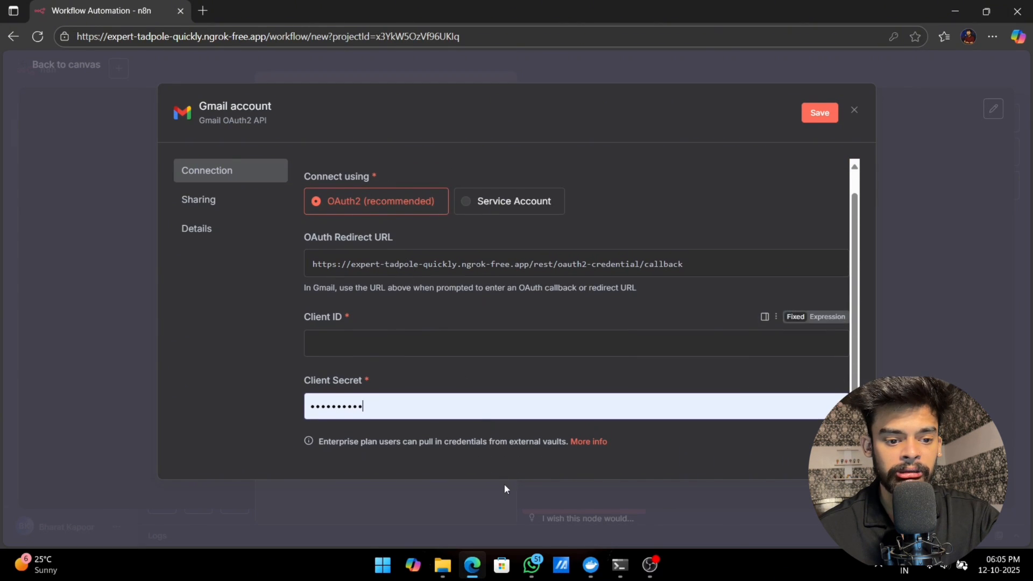
Step: Switch to Google Chrome, search for google cloud console and open the Google Cloud Console
{"action": "left_click", "coordinate": [954, 17]}
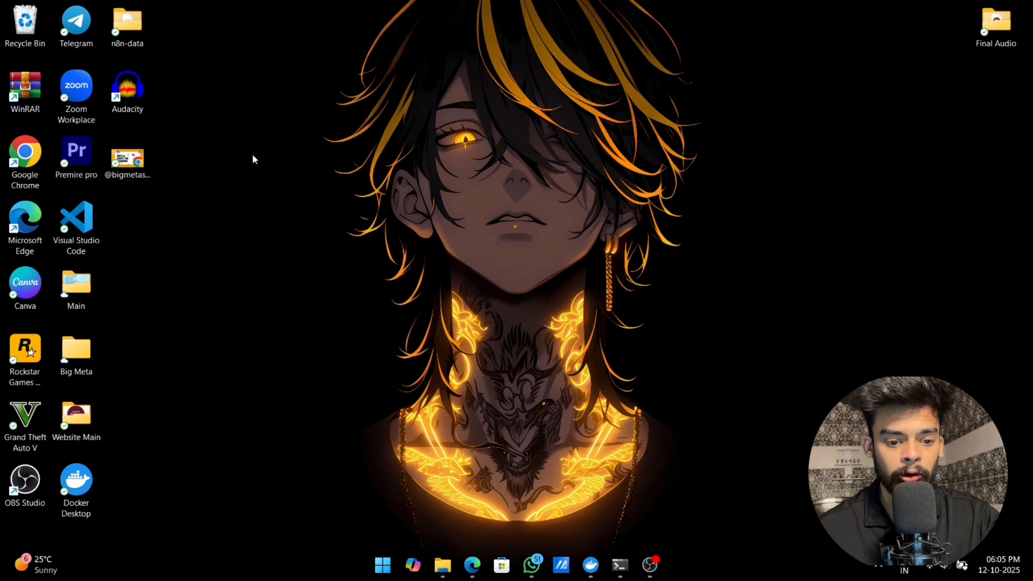
{"action": "double_click", "coordinate": [25, 154]}
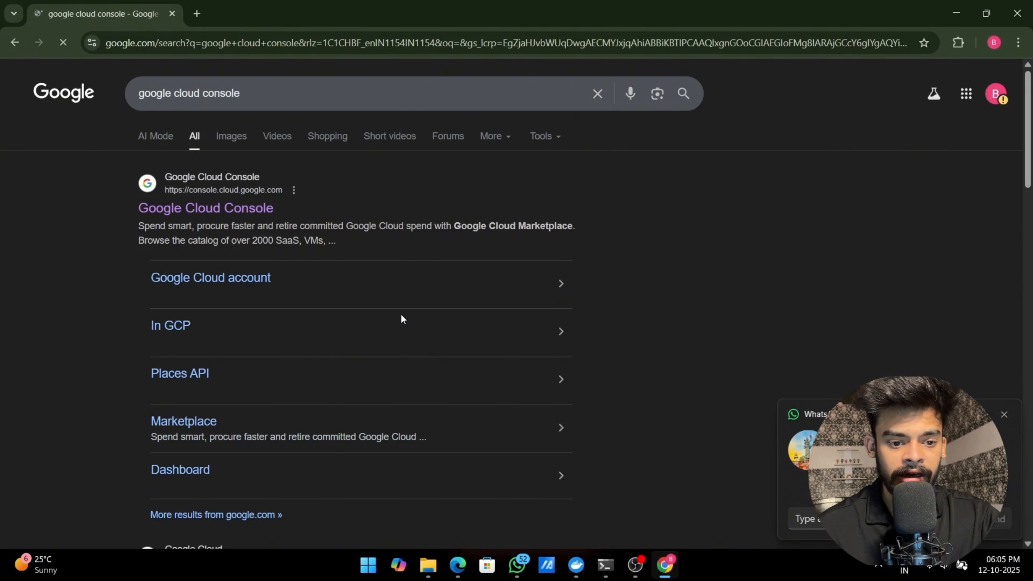
{"action": "left_click", "coordinate": [981, 414]}
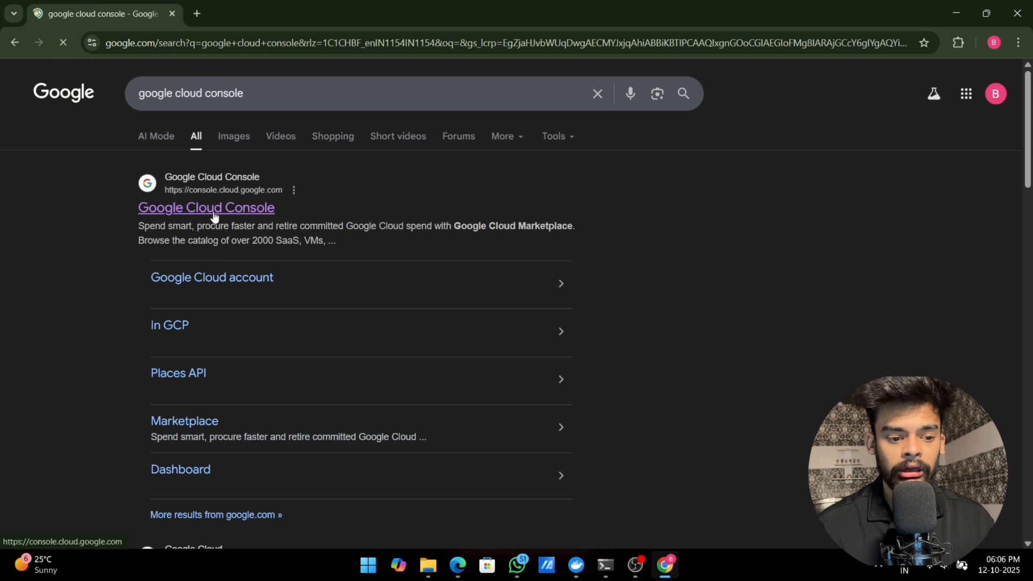
{"action": "left_click", "coordinate": [214, 215]}
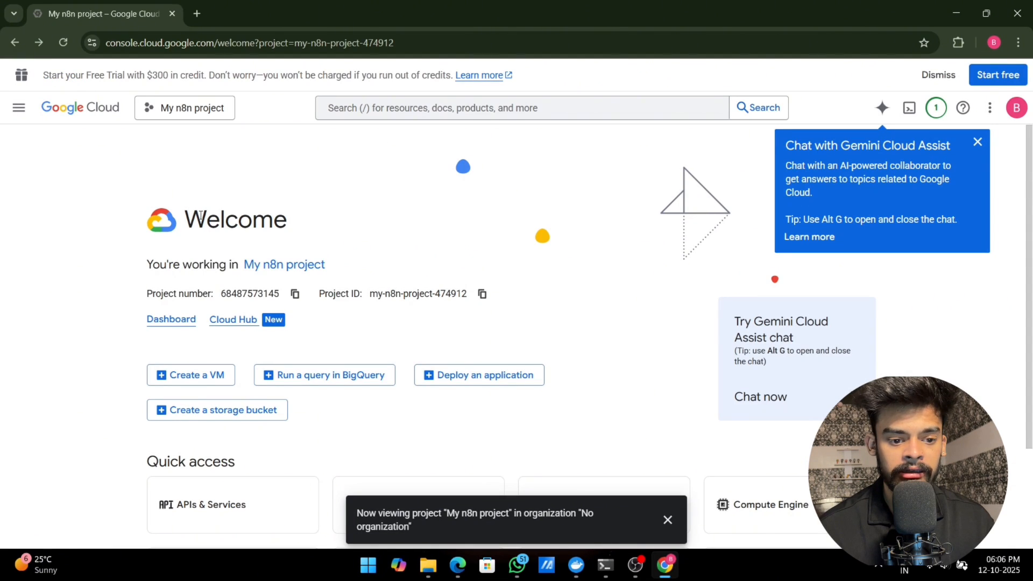
Step: Create a new Google Cloud project named "n8n workflow"
{"action": "left_click", "coordinate": [213, 111]}
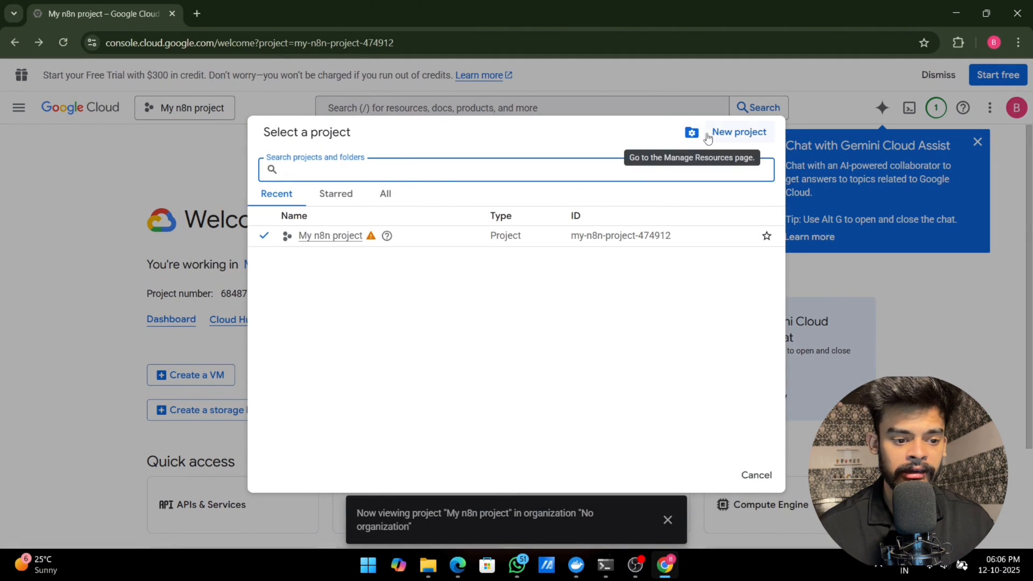
{"action": "left_click", "coordinate": [707, 138]}
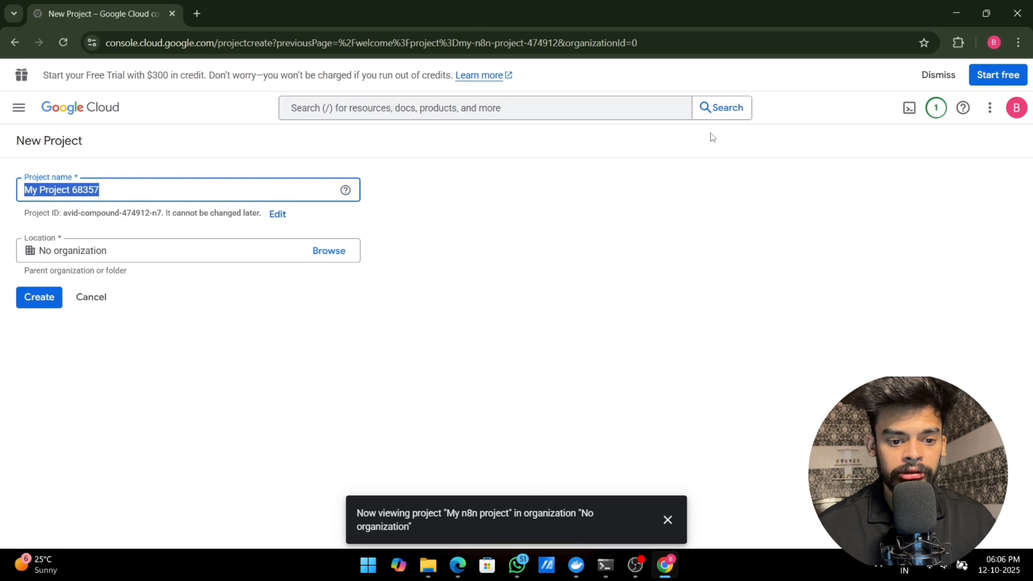
{"action": "key", "text": "BackSpace"}
{"action": "type", "text": "n8n workflow"}
{"action": "left_click", "coordinate": [49, 378]}
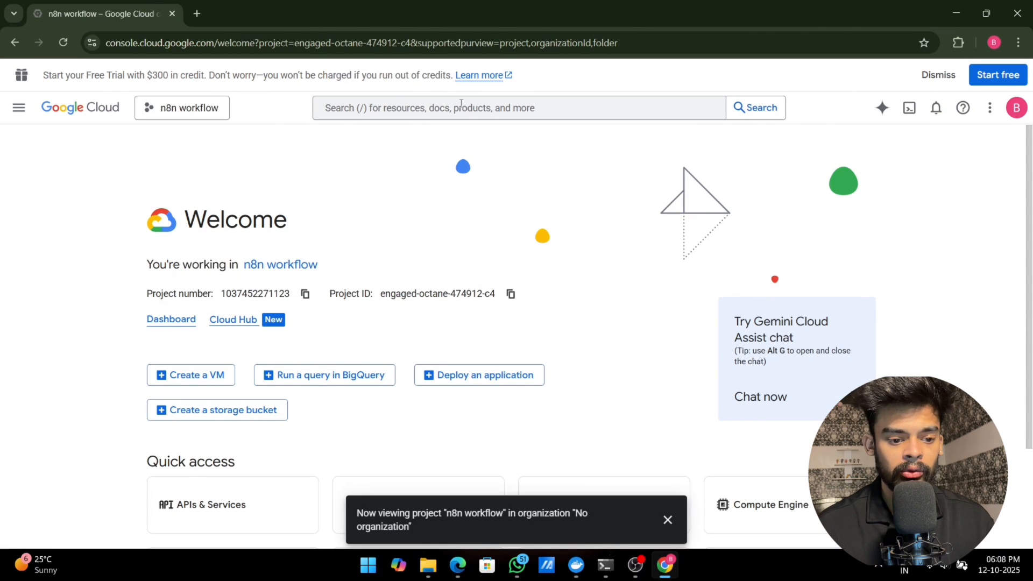
Step: Search Google Cloud for gmail and enable the Gmail API for the n8n workflow project
{"action": "left_click", "coordinate": [461, 107]}
{"action": "type", "text": "gmail"}
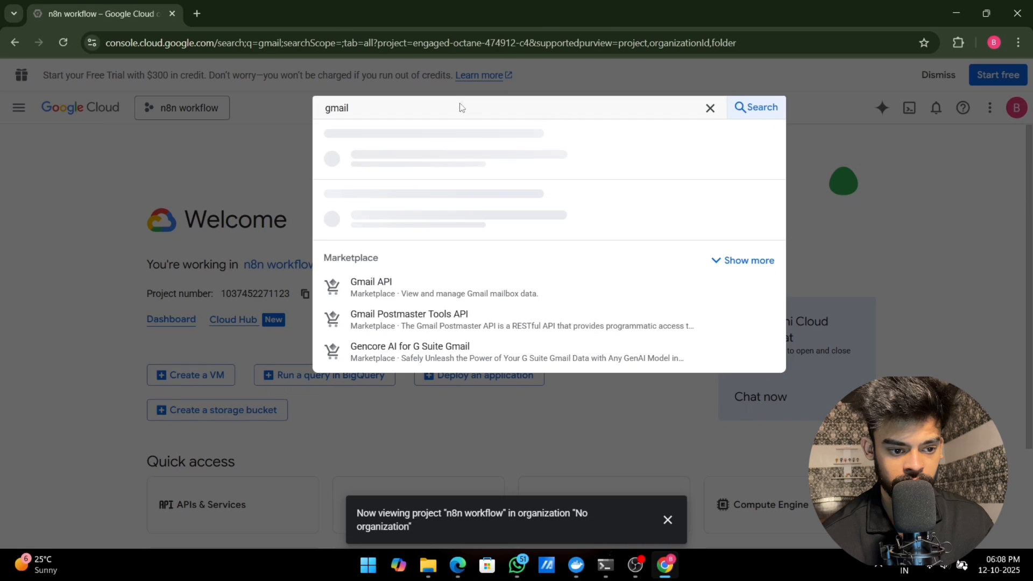
{"action": "key", "text": "Return"}
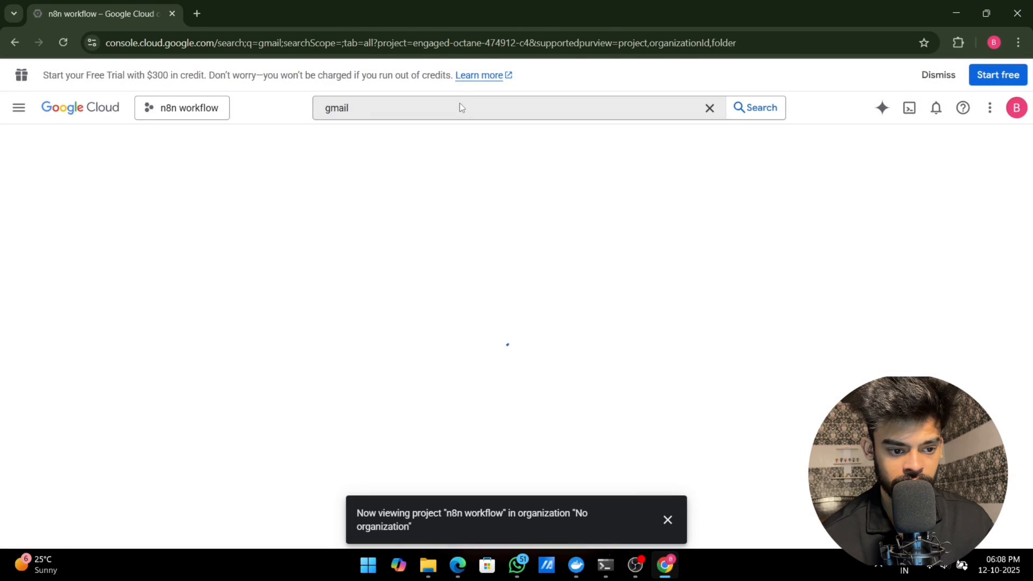
{"action": "left_click", "coordinate": [668, 520]}
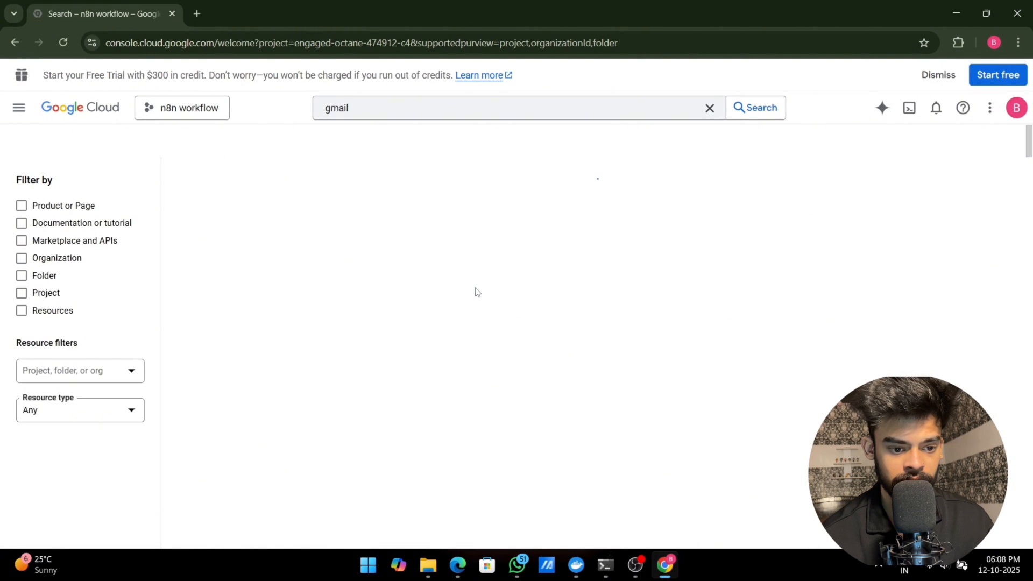
{"action": "left_click", "coordinate": [238, 249]}
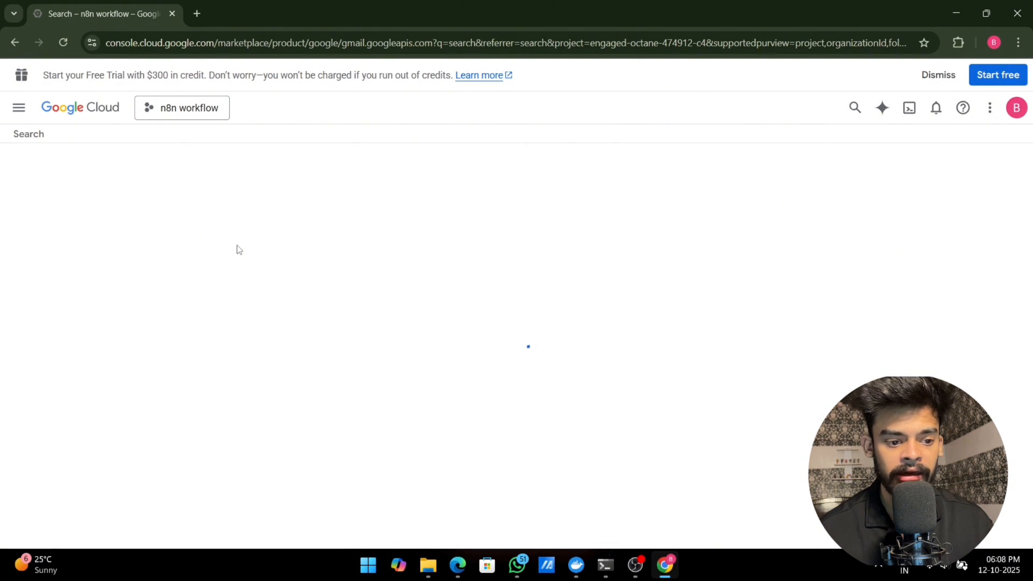
{"action": "left_click", "coordinate": [161, 279]}
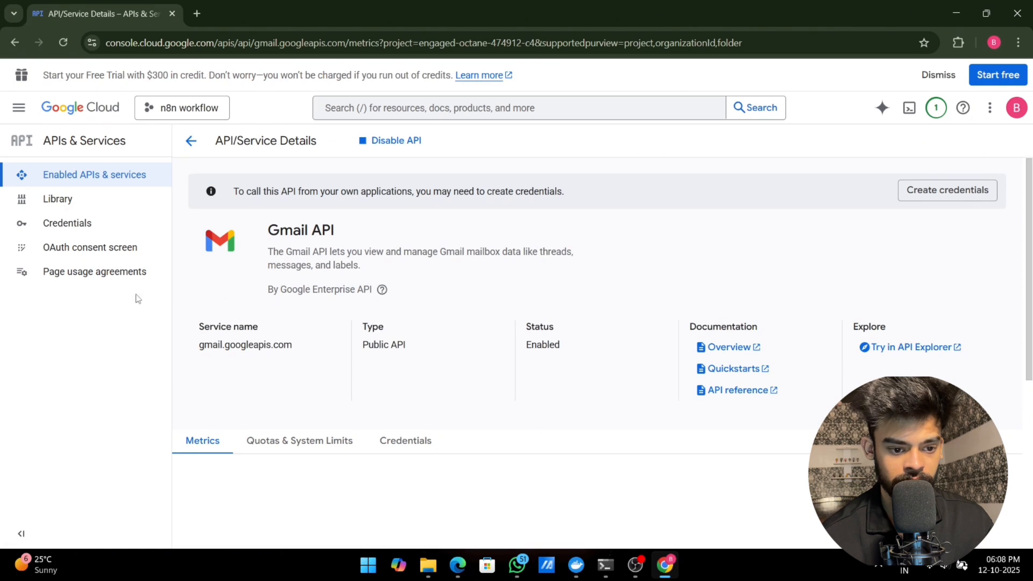
Step: Start the OAuth consent configuration with the app name "Gmail text" and the account's own address as user support email
{"action": "left_click", "coordinate": [56, 249]}
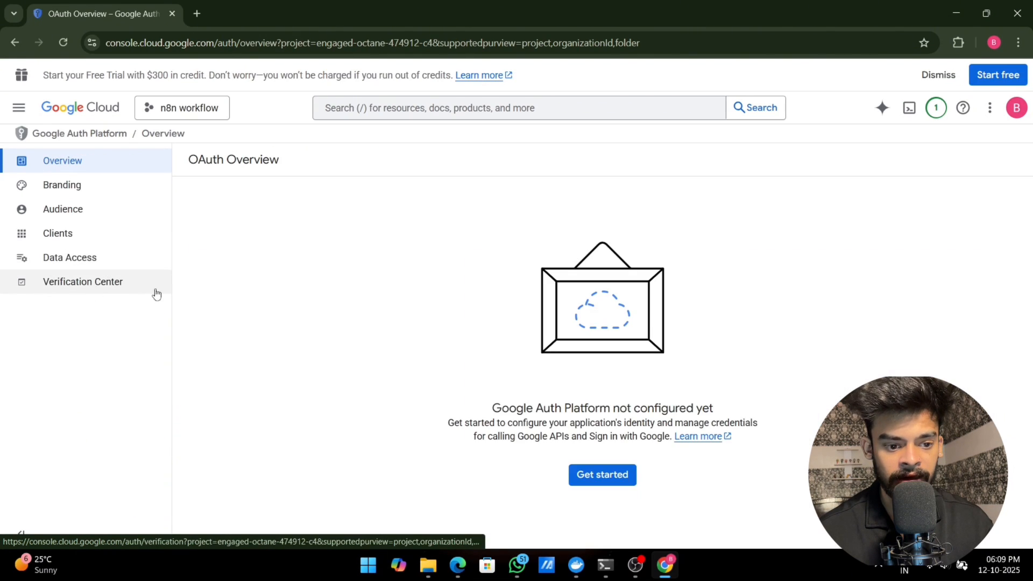
{"action": "left_click", "coordinate": [607, 479]}
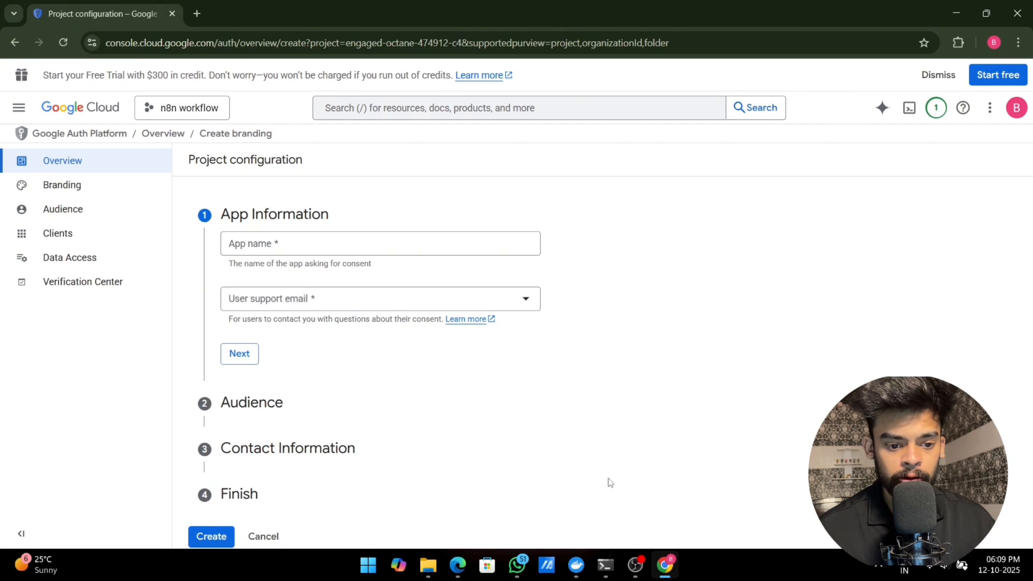
{"action": "left_click", "coordinate": [288, 243]}
{"action": "type", "text": "Gmail"}
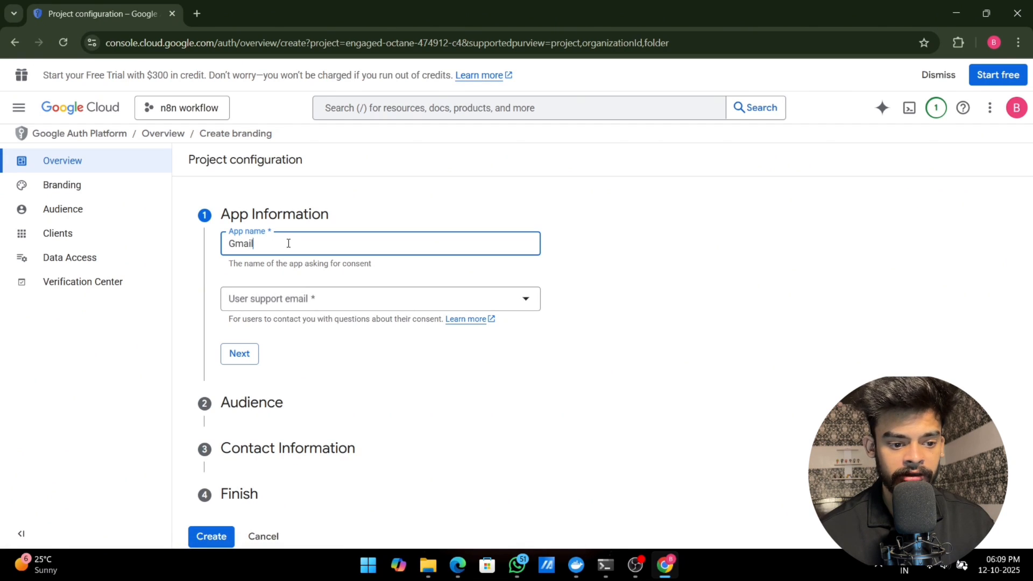
{"action": "type", "text": "text"}
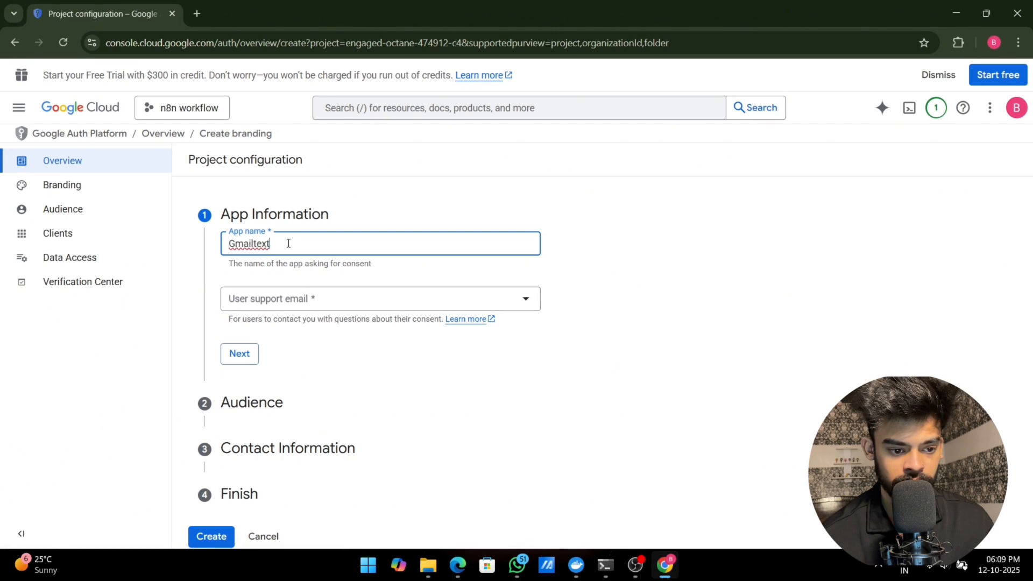
{"action": "right_click", "coordinate": [244, 243]}
{"action": "left_click", "coordinate": [316, 240]}
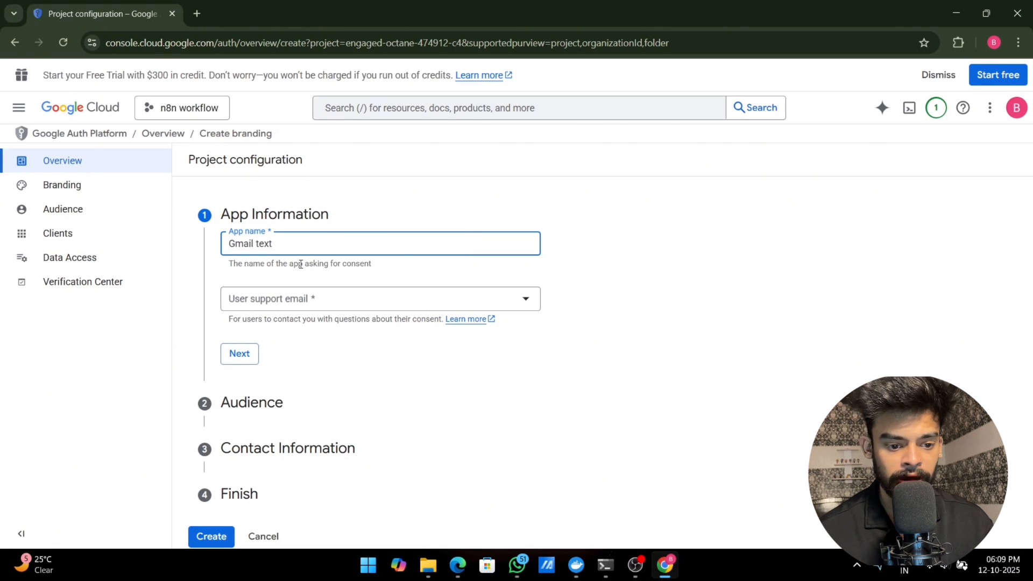
{"action": "left_click", "coordinate": [289, 306]}
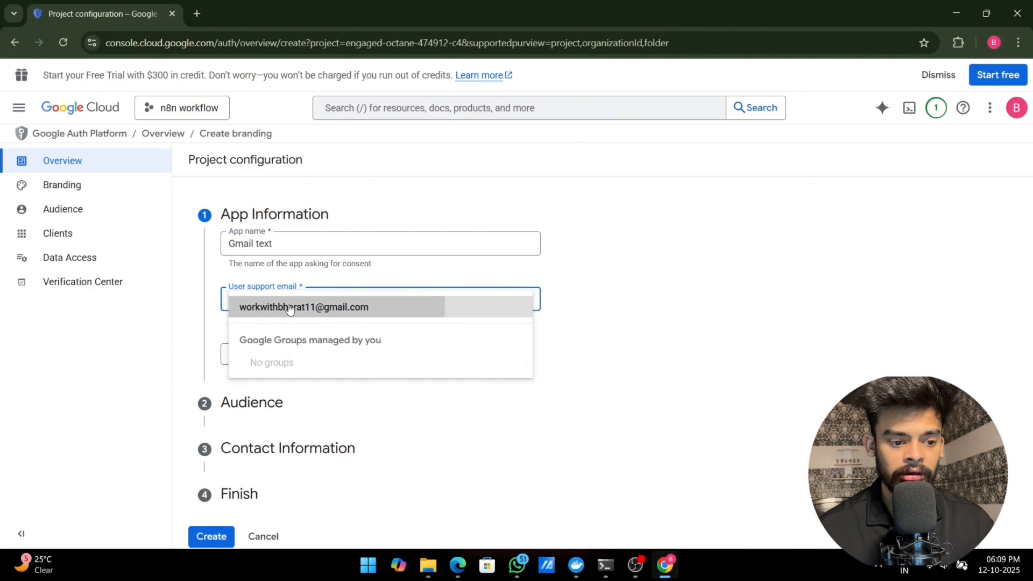
{"action": "left_click", "coordinate": [291, 307]}
{"action": "left_click", "coordinate": [241, 356]}
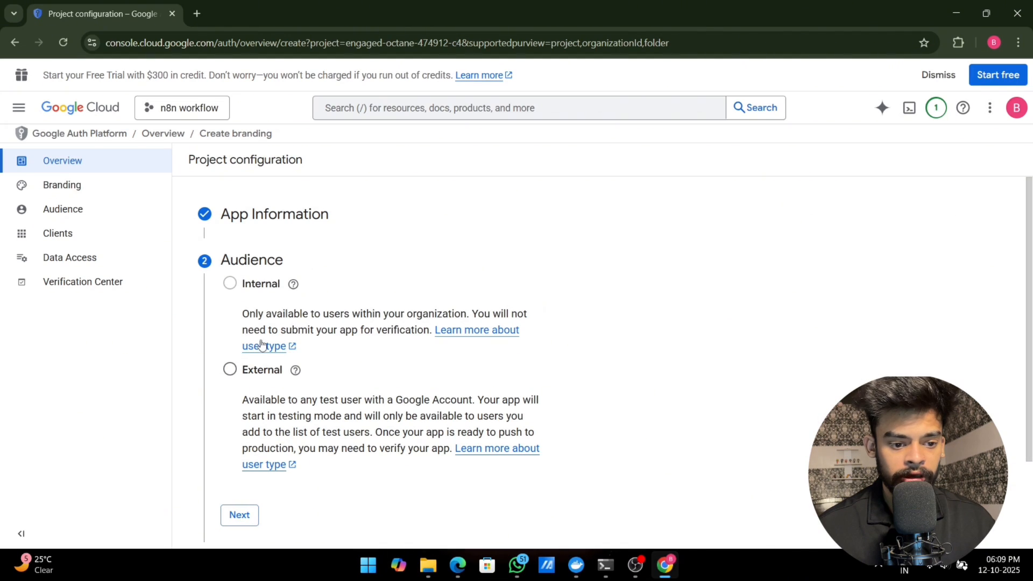
Step: Set the audience of the OAuth app to External
{"action": "left_click", "coordinate": [229, 371]}
{"action": "scroll", "coordinate": [341, 411], "scroll_direction": "down", "scroll_amount": 1}
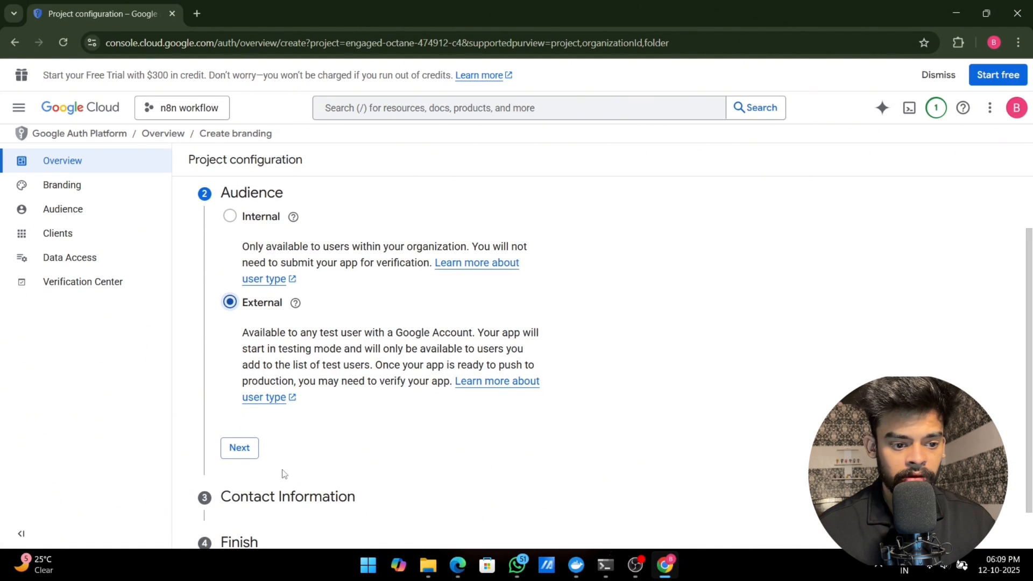
{"action": "left_click", "coordinate": [240, 449]}
Step: Enter the developer's contact email address in the contact information of the OAuth configuration
{"action": "left_click", "coordinate": [284, 344]}
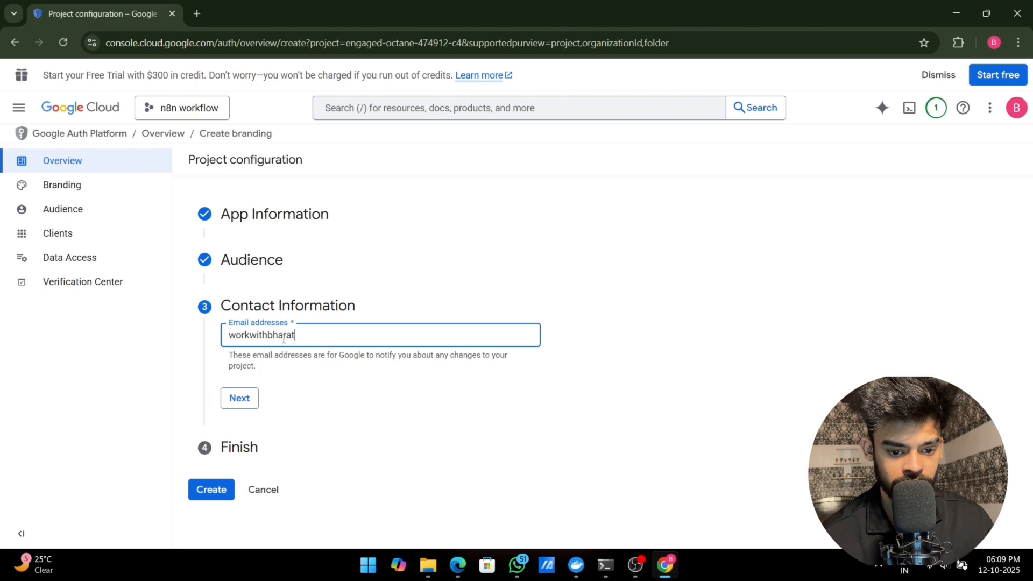
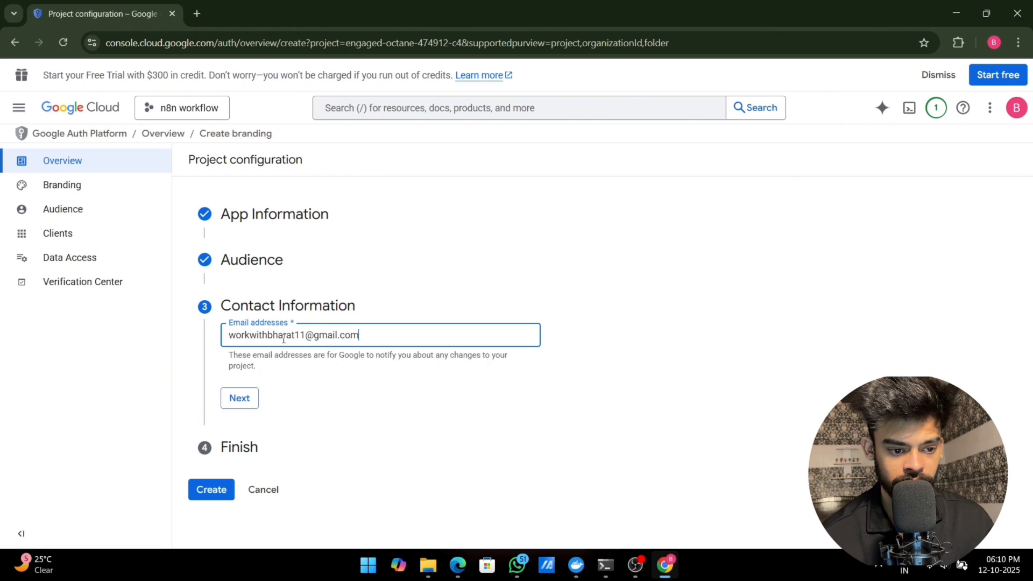
{"action": "left_click", "coordinate": [236, 404]}
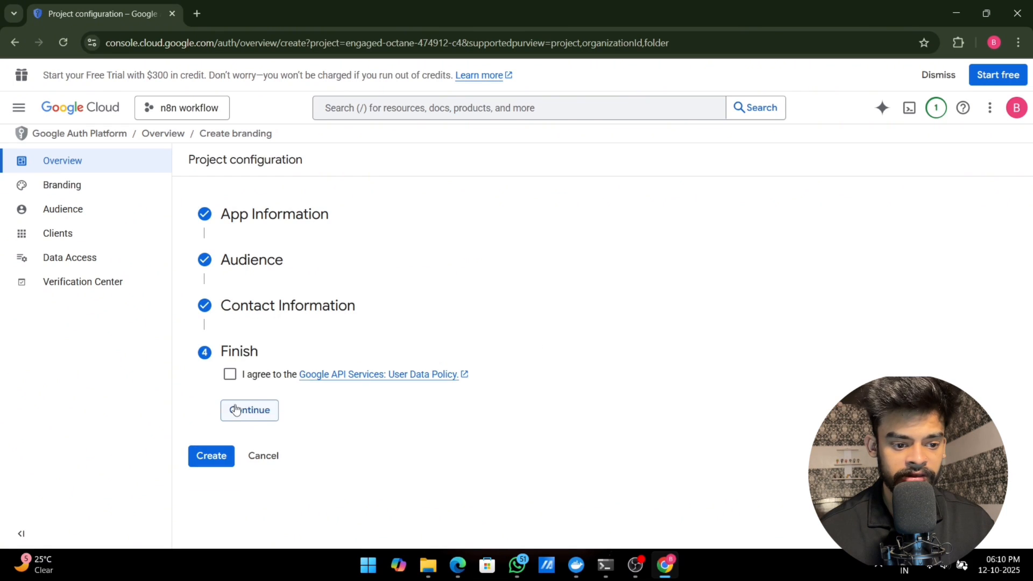
Step: Agree to the Google API Services User Data Policy and create the OAuth configuration
{"action": "left_click", "coordinate": [232, 377]}
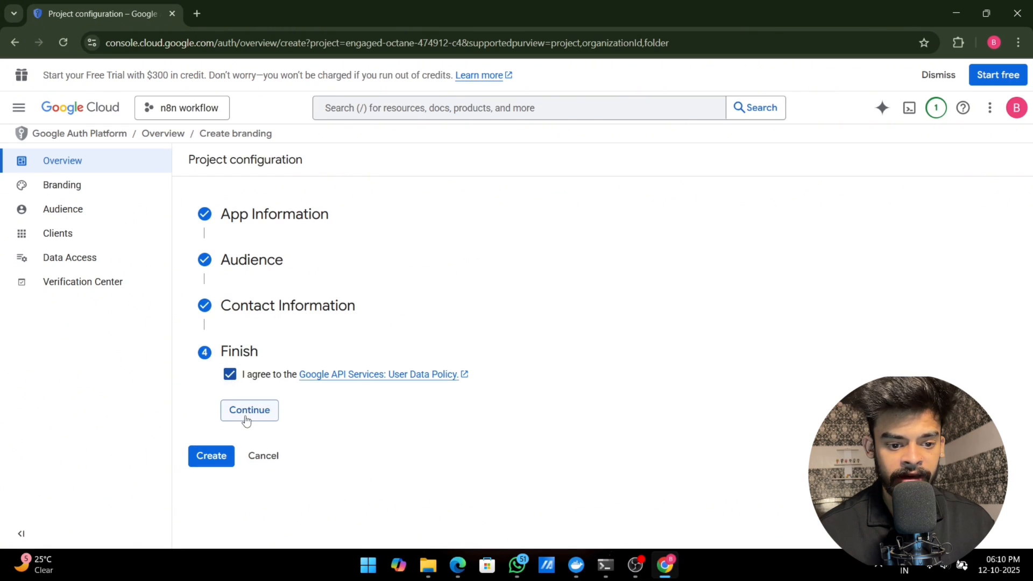
{"action": "left_click", "coordinate": [246, 421]}
{"action": "left_click", "coordinate": [210, 394]}
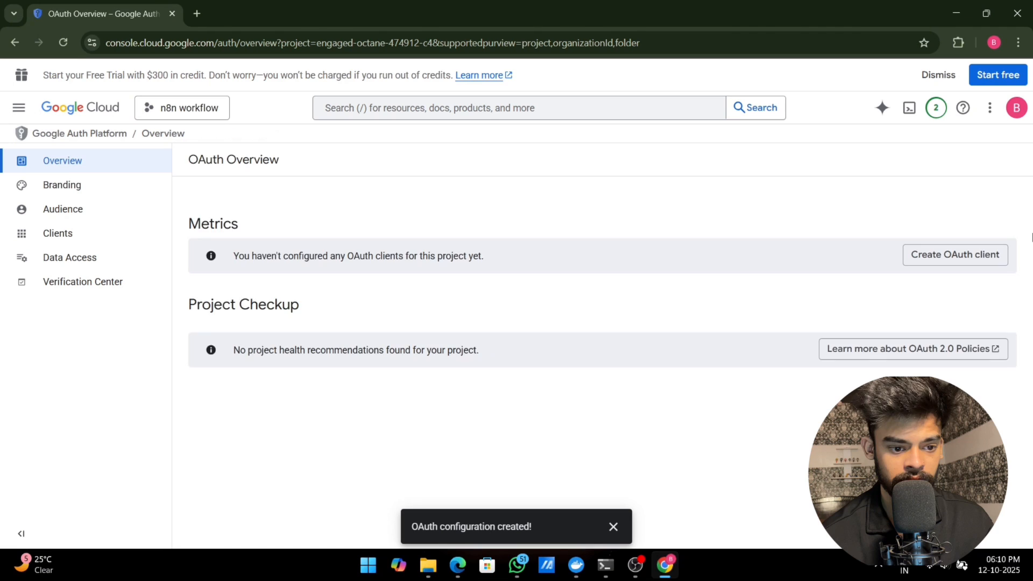
Step: Start a new OAuth client of type Web application and name it "n8n workflow"
{"action": "left_click", "coordinate": [958, 262]}
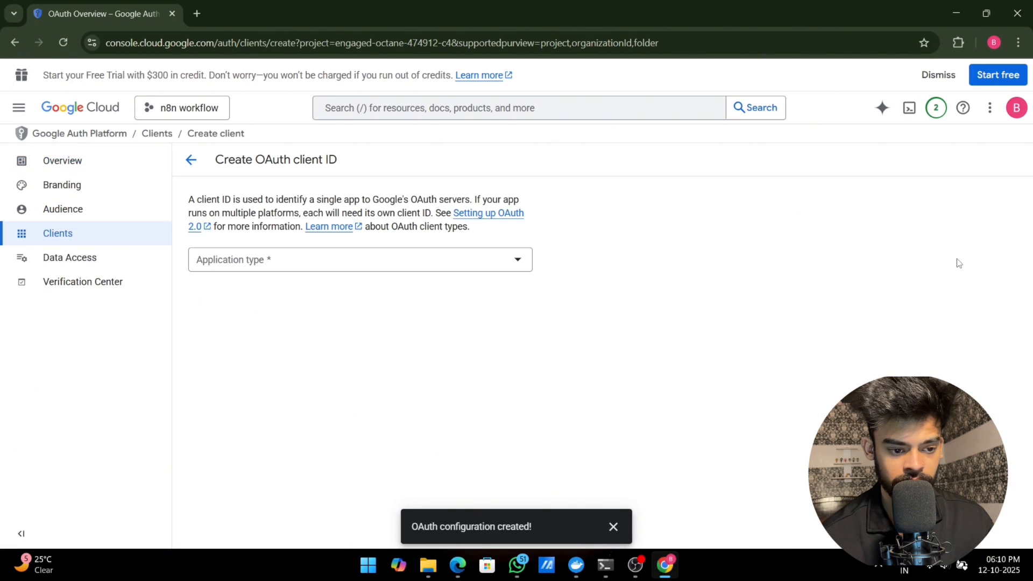
{"action": "left_click", "coordinate": [353, 262]}
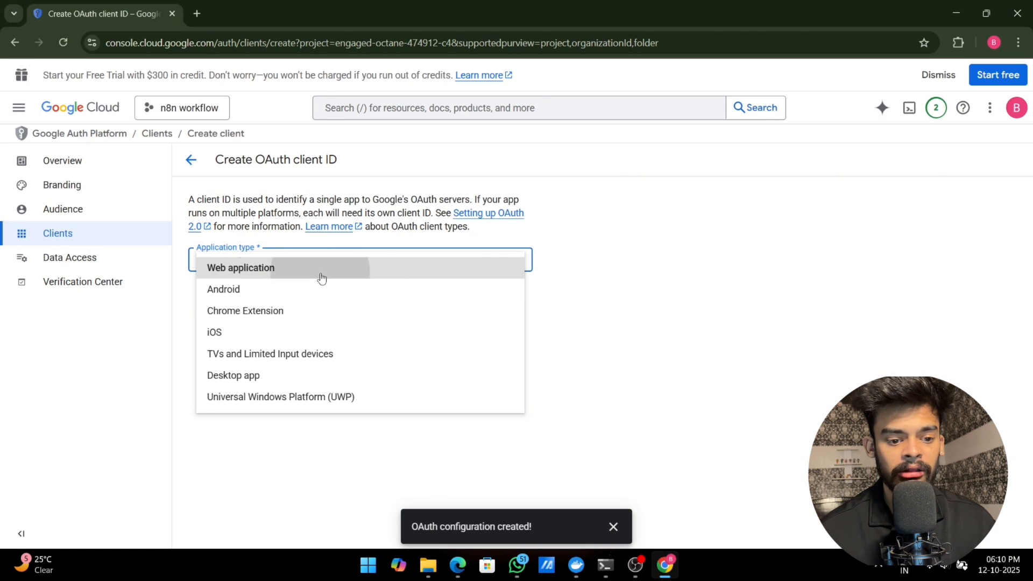
{"action": "left_click", "coordinate": [321, 278]}
{"action": "left_click_drag", "start_coordinate": [296, 299], "coordinate": [187, 301]}
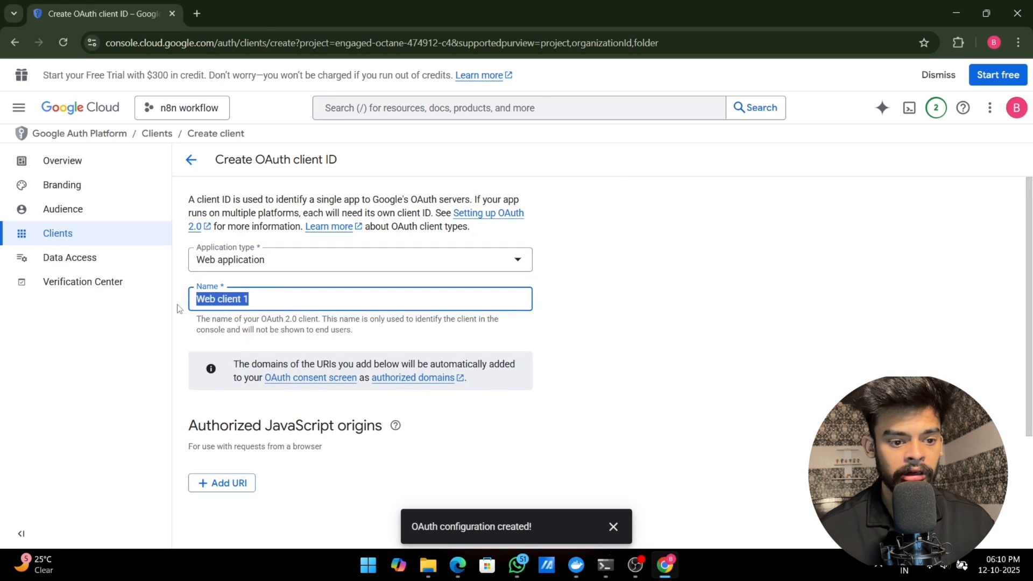
{"action": "key", "text": "BackSpace"}
{"action": "type", "text": "n8n workflow"}
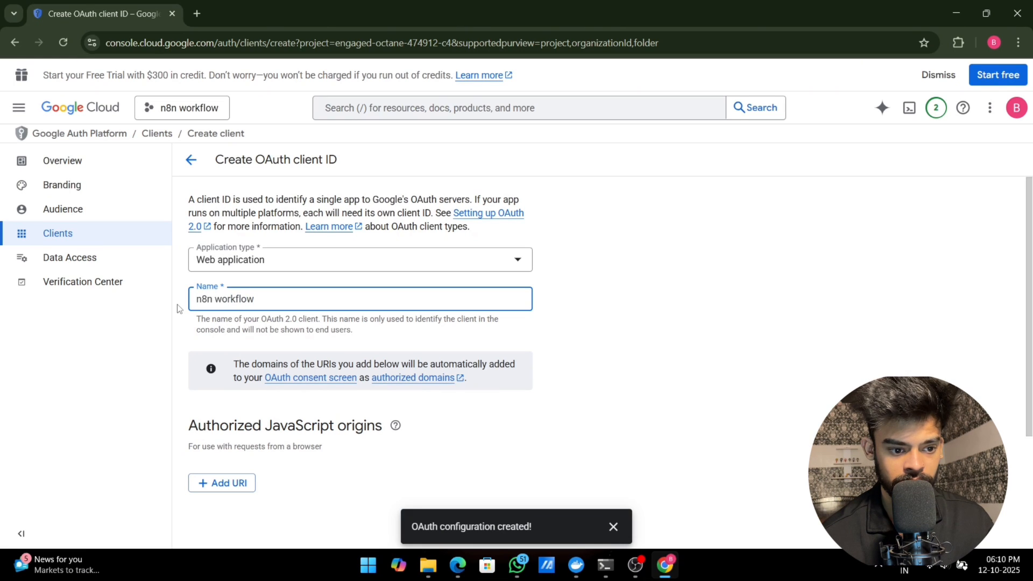
Step: Copy the OAuth Redirect URL from the Gmail credential in n8n and add it as an authorized redirect URI of the Google Cloud OAuth client
{"action": "scroll", "coordinate": [245, 357], "scroll_direction": "down", "scroll_amount": 3}
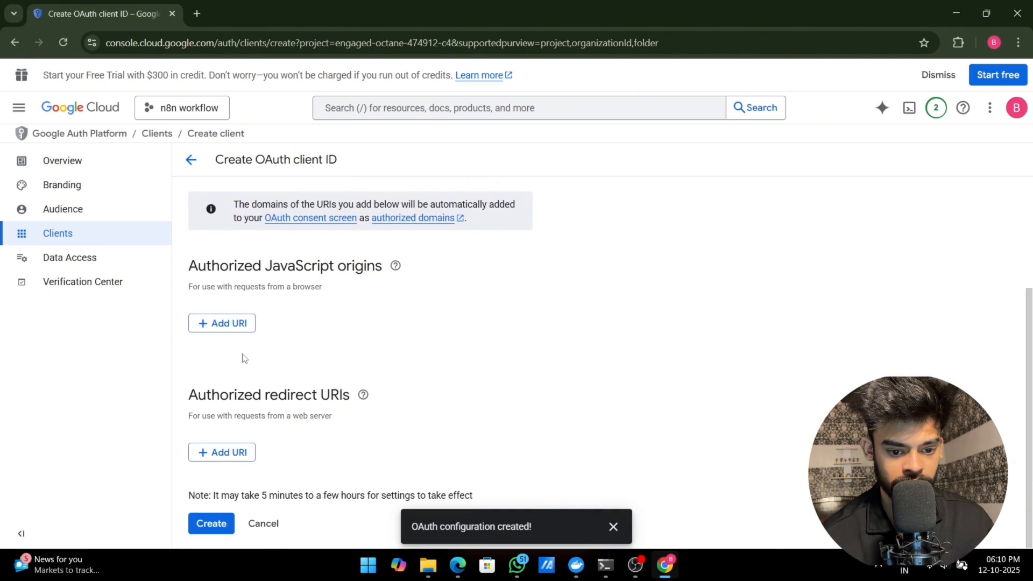
{"action": "left_click", "coordinate": [613, 526]}
{"action": "scroll", "coordinate": [247, 483], "scroll_direction": "up", "scroll_amount": 3}
{"action": "scroll", "coordinate": [252, 444], "scroll_direction": "down", "scroll_amount": 3}
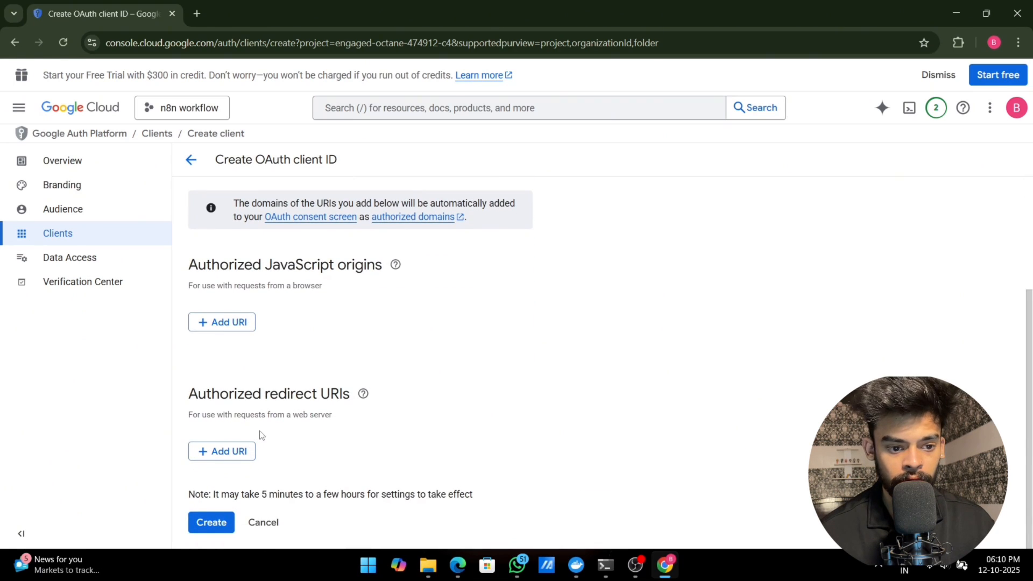
{"action": "left_click", "coordinate": [242, 459]}
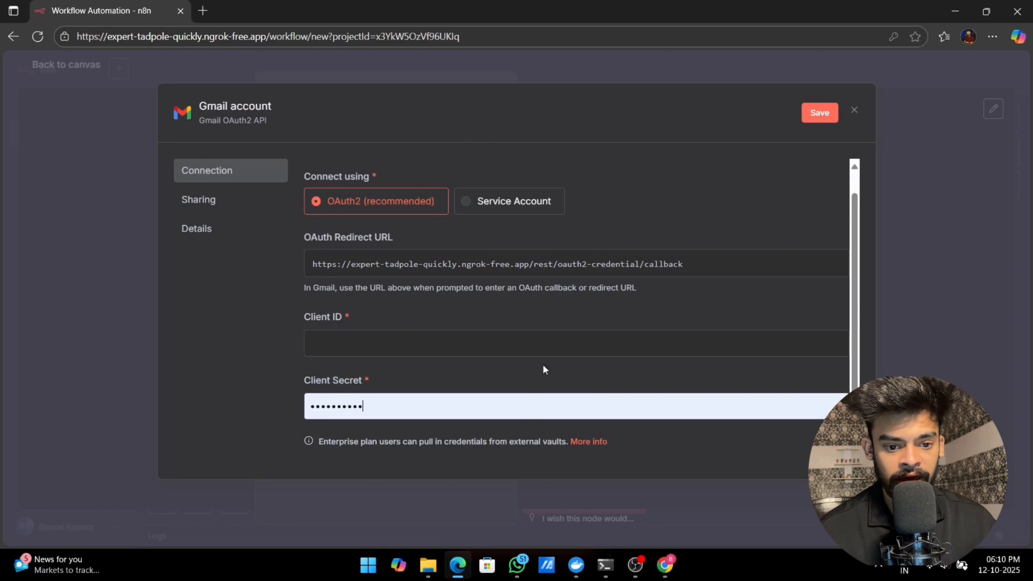
{"action": "left_click", "coordinate": [799, 265]}
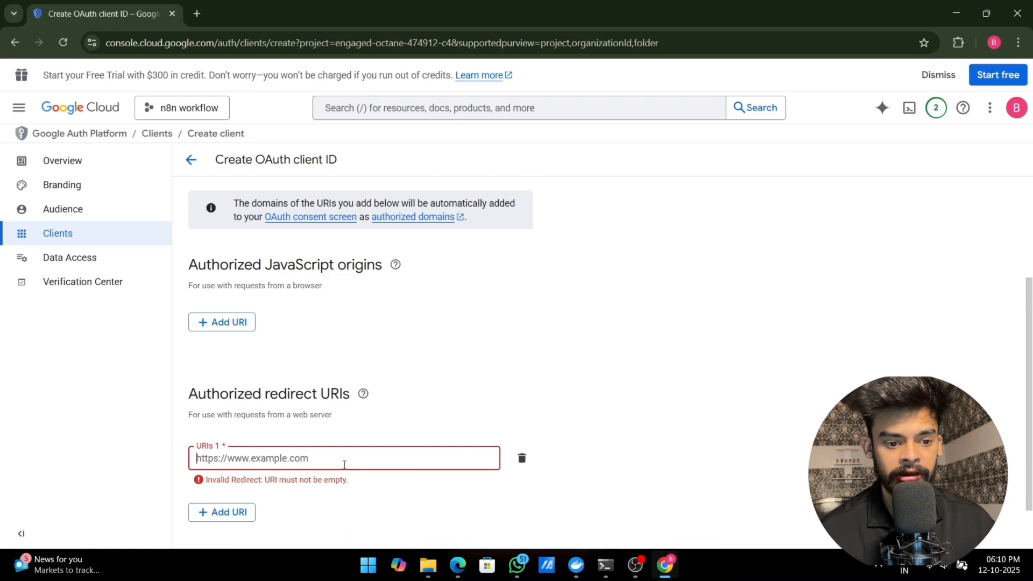
{"action": "left_click", "coordinate": [665, 565]}
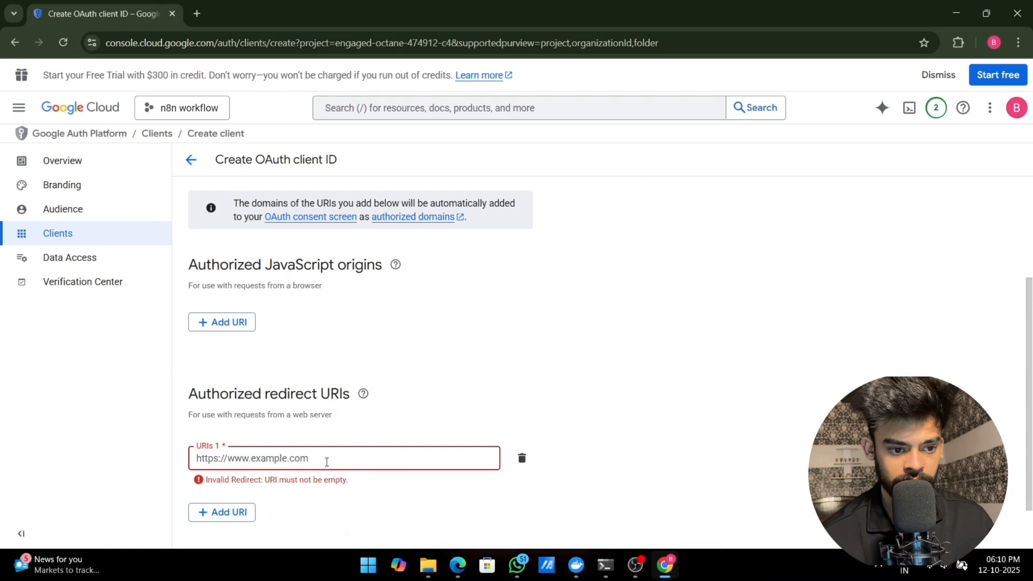
{"action": "left_click", "coordinate": [325, 460]}
{"action": "key", "text": "ctrl+v"}
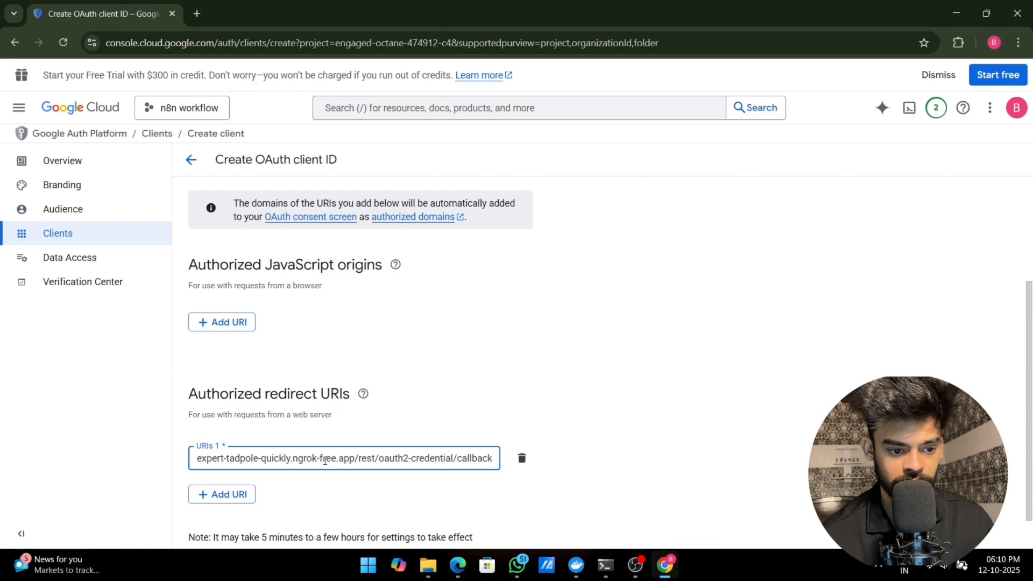
Step: Create the OAuth client, copy its client ID and close the confirmation
{"action": "scroll", "coordinate": [325, 461], "scroll_direction": "down", "scroll_amount": 1}
{"action": "left_click", "coordinate": [195, 524]}
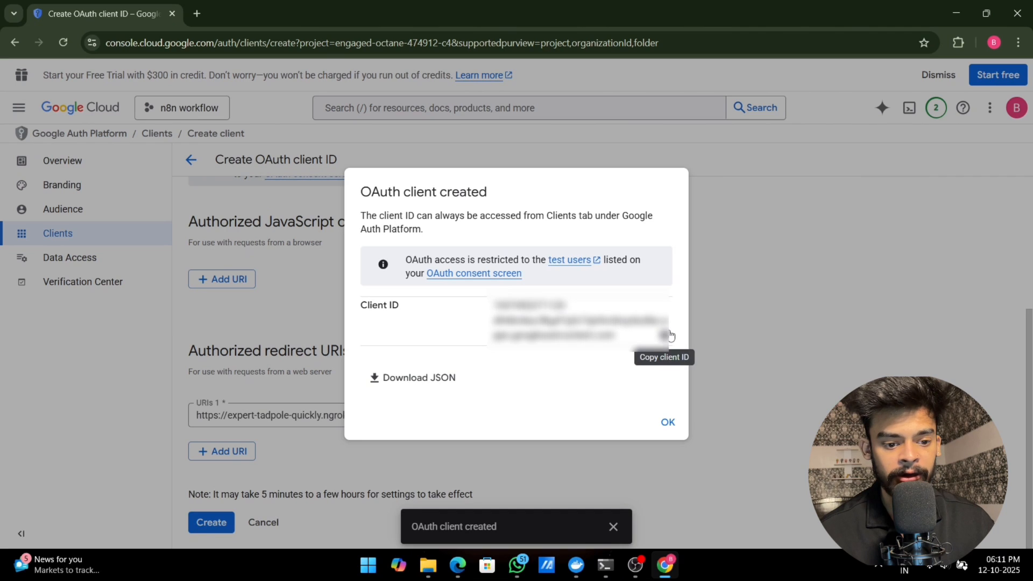
{"action": "left_click", "coordinate": [665, 336]}
{"action": "left_click", "coordinate": [669, 424]}
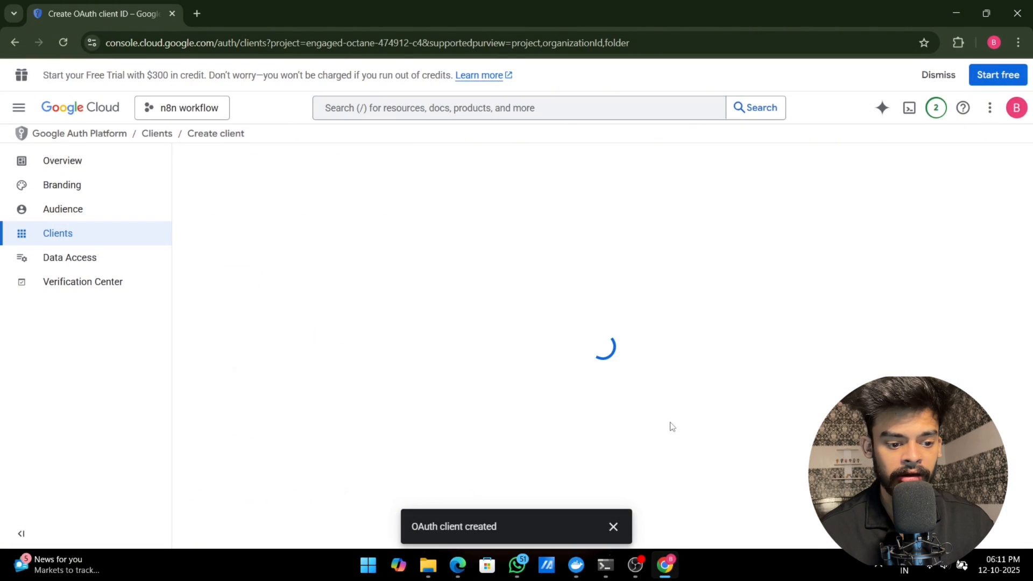
Step: Add the account's own email address as a test user in the OAuth app's audience settings
{"action": "left_click", "coordinate": [88, 218]}
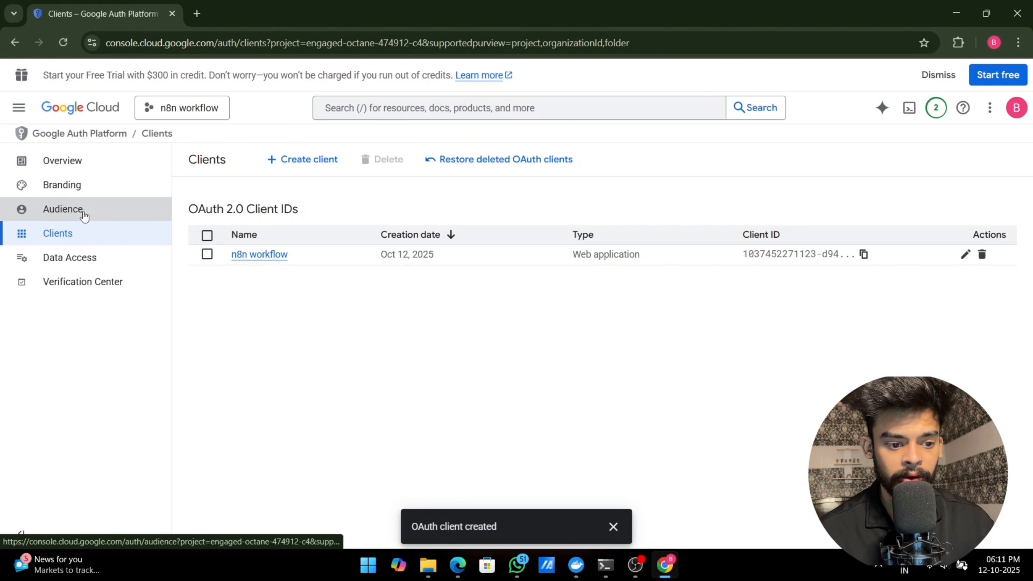
{"action": "scroll", "coordinate": [298, 314], "scroll_direction": "down", "scroll_amount": 2}
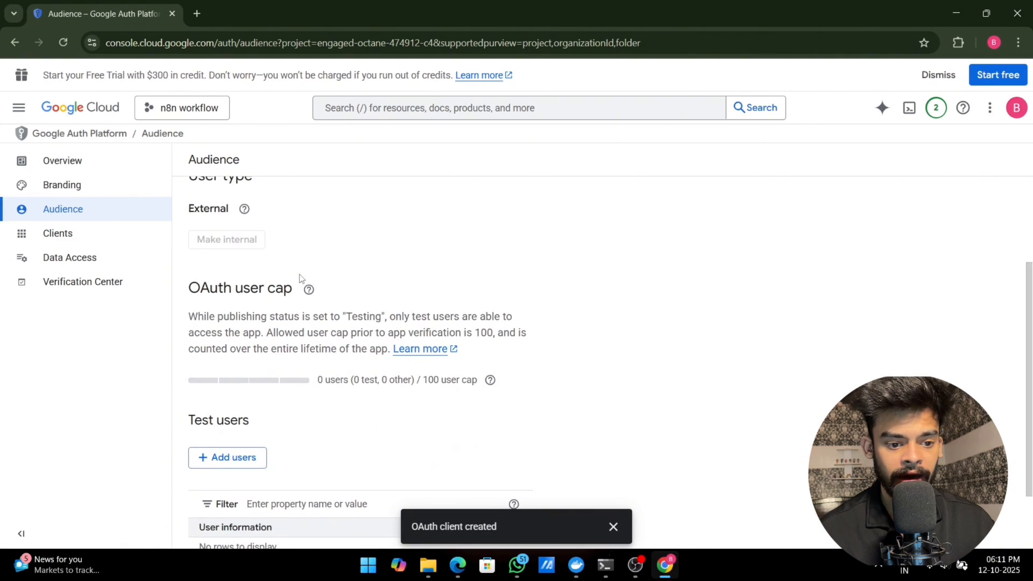
{"action": "left_click", "coordinate": [232, 377]}
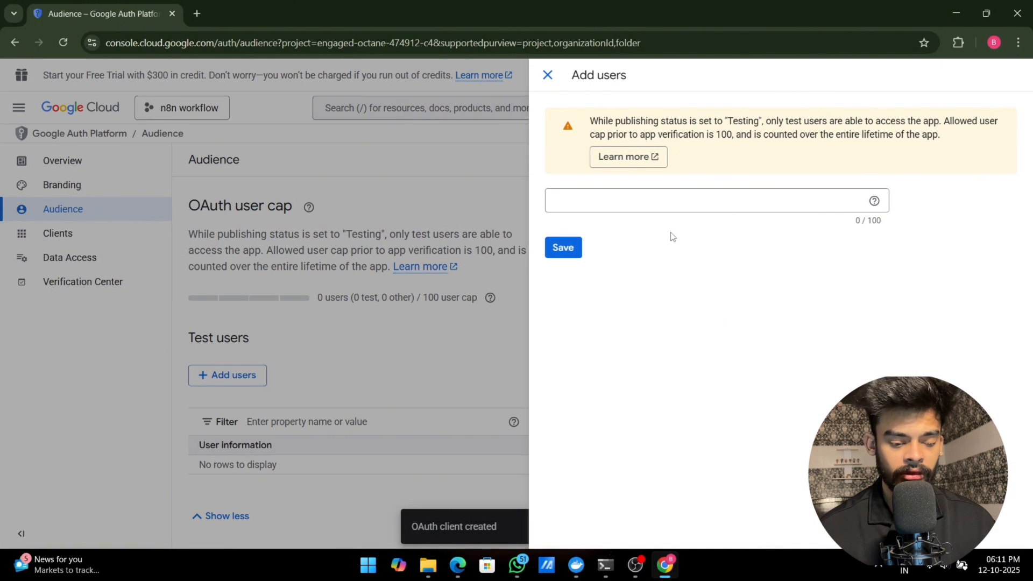
{"action": "left_click", "coordinate": [689, 201]}
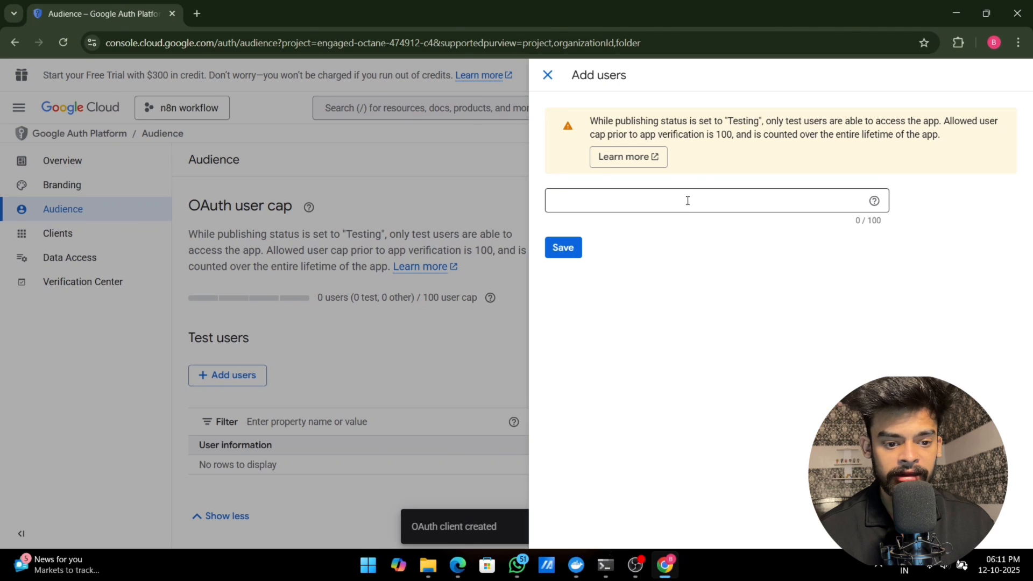
{"action": "key", "text": "ctrl+v"}
{"action": "left_click", "coordinate": [568, 247]}
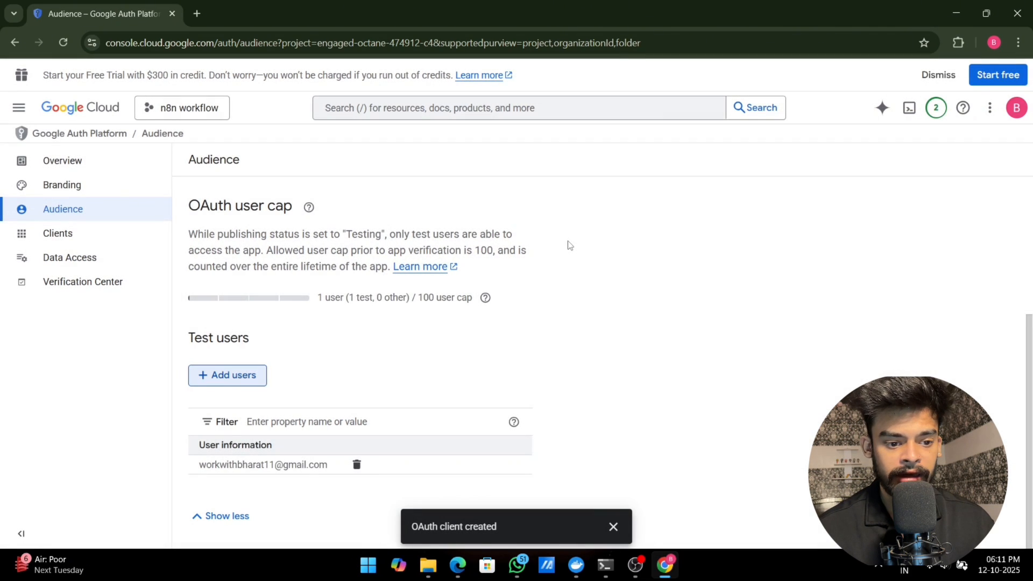
Step: Open the scope selection under the OAuth app's data access settings and list 100 scopes per page
{"action": "left_click", "coordinate": [58, 233]}
{"action": "left_click", "coordinate": [38, 262]}
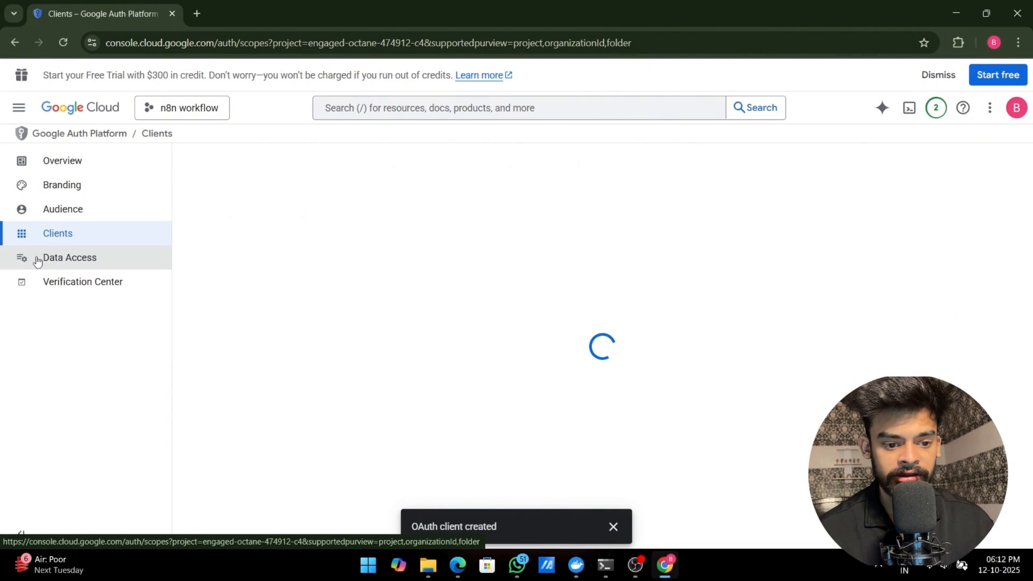
{"action": "left_click", "coordinate": [234, 286]}
{"action": "scroll", "coordinate": [770, 430], "scroll_direction": "down", "scroll_amount": 4}
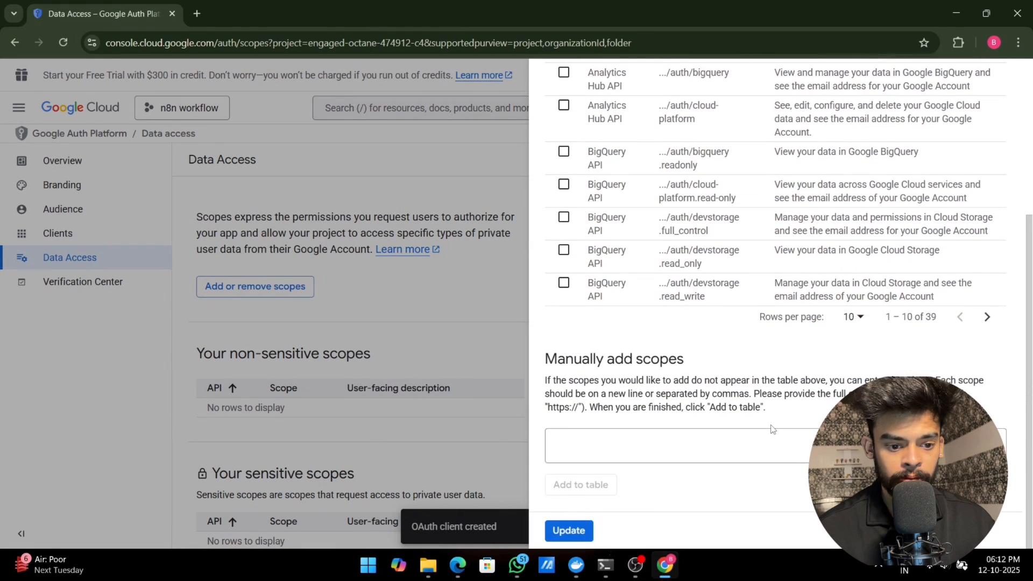
{"action": "left_click", "coordinate": [854, 318]}
{"action": "left_click", "coordinate": [848, 387]}
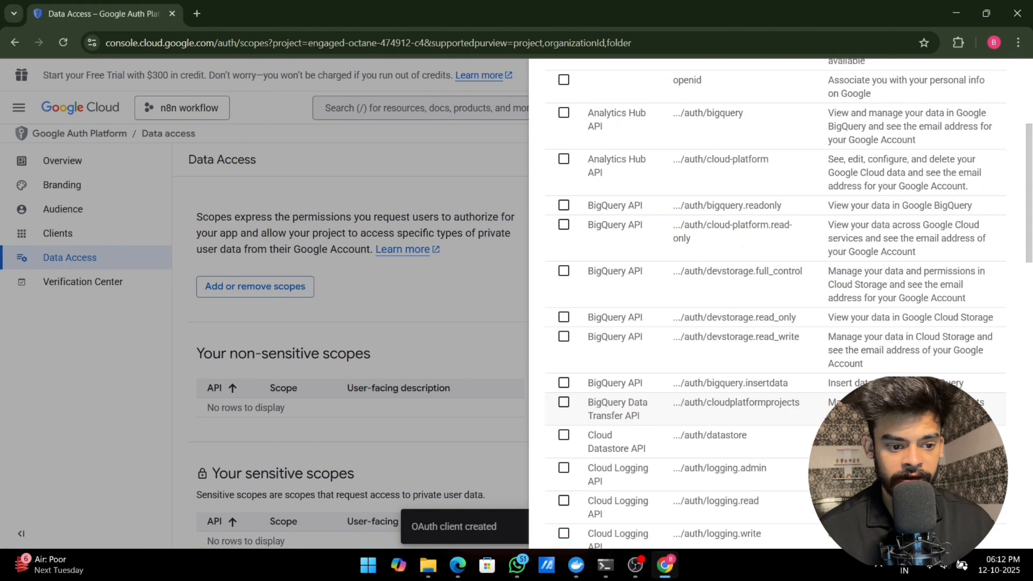
{"action": "scroll", "coordinate": [721, 345], "scroll_direction": "down", "scroll_amount": 15}
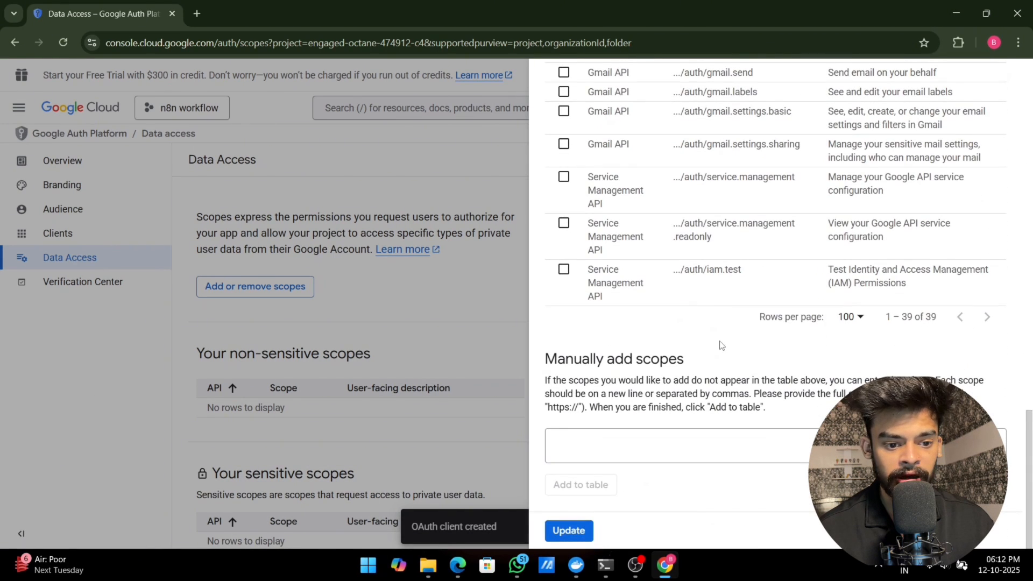
{"action": "scroll", "coordinate": [648, 265], "scroll_direction": "up", "scroll_amount": 9}
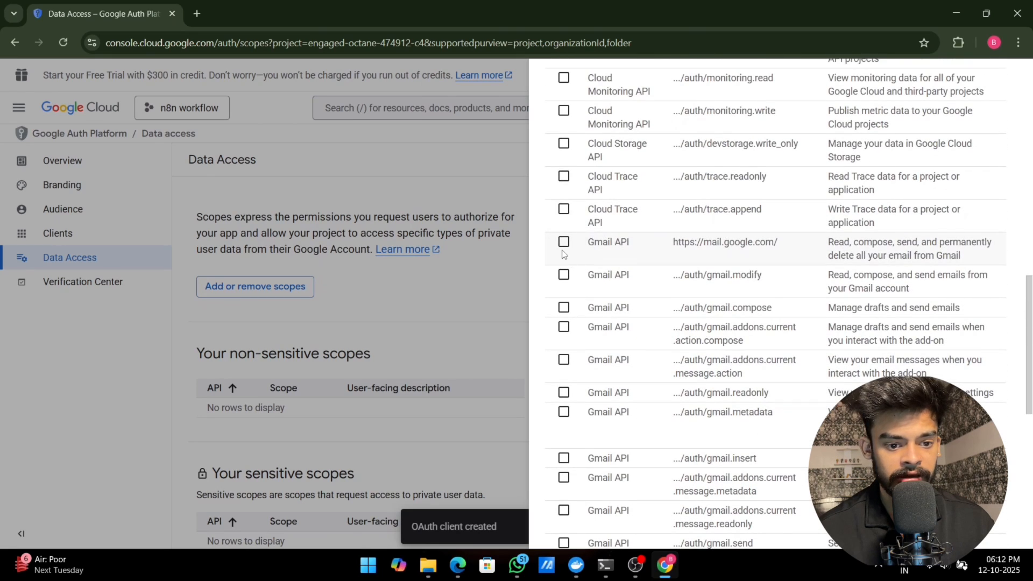
{"action": "left_click", "coordinate": [564, 242]}
{"action": "left_click", "coordinate": [564, 275]}
{"action": "left_click", "coordinate": [564, 307]}
{"action": "left_click", "coordinate": [564, 327]}
{"action": "left_click", "coordinate": [563, 360]}
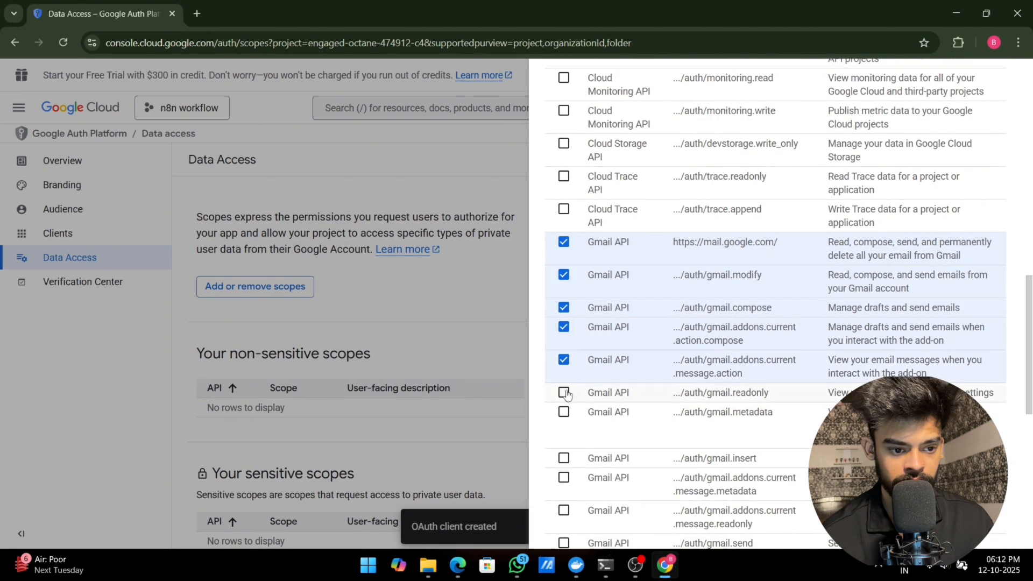
{"action": "left_click", "coordinate": [563, 392]}
{"action": "left_click", "coordinate": [564, 412]}
{"action": "scroll", "coordinate": [569, 411], "scroll_direction": "down", "scroll_amount": 2}
{"action": "left_click", "coordinate": [564, 324]}
{"action": "left_click", "coordinate": [564, 343]}
{"action": "left_click", "coordinate": [564, 375]}
{"action": "left_click", "coordinate": [564, 409]}
{"action": "left_click", "coordinate": [564, 428]}
{"action": "left_click", "coordinate": [563, 447]}
{"action": "scroll", "coordinate": [564, 447], "scroll_direction": "down", "scroll_amount": 2}
{"action": "left_click", "coordinate": [564, 347]}
{"action": "scroll", "coordinate": [688, 344], "scroll_direction": "down", "scroll_amount": 3}
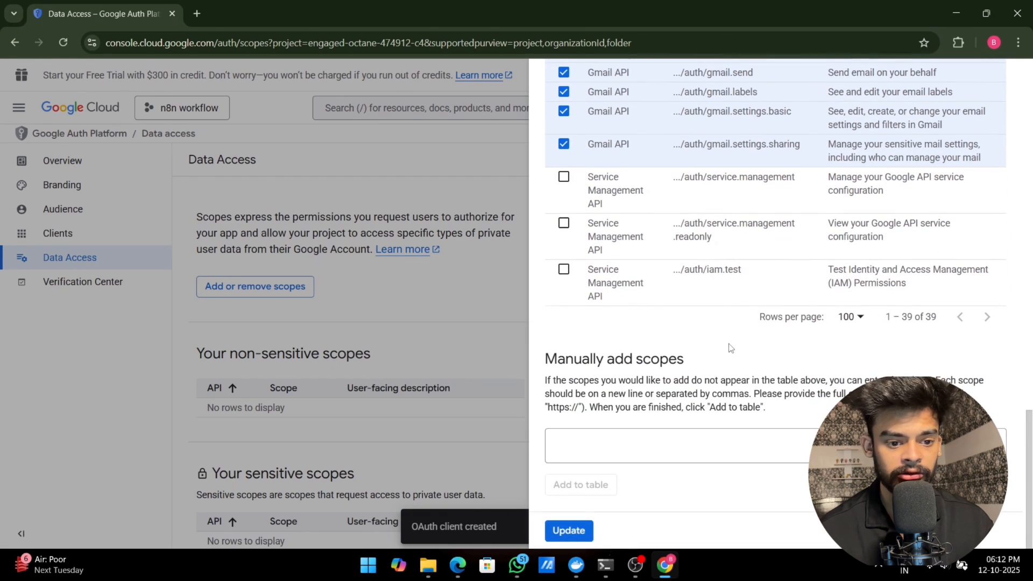
{"action": "left_click", "coordinate": [568, 531]}
Step: Copy the client ID from the "n8n workflow" OAuth client's details into the Client ID of the Gmail credential in n8n
{"action": "left_click", "coordinate": [57, 234]}
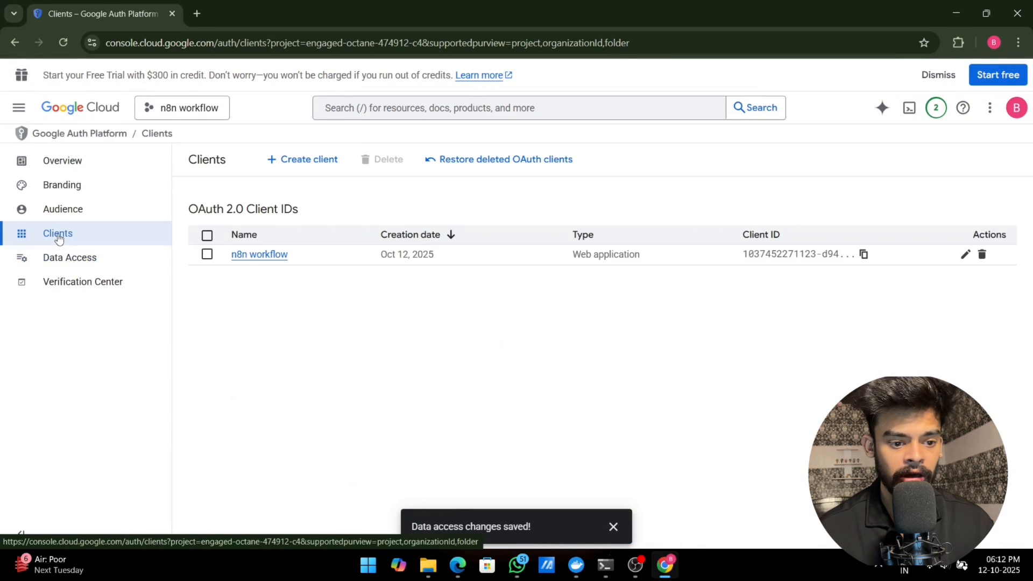
{"action": "left_click", "coordinate": [966, 254]}
{"action": "left_click_drag", "start_coordinate": [783, 241], "coordinate": [860, 282]}
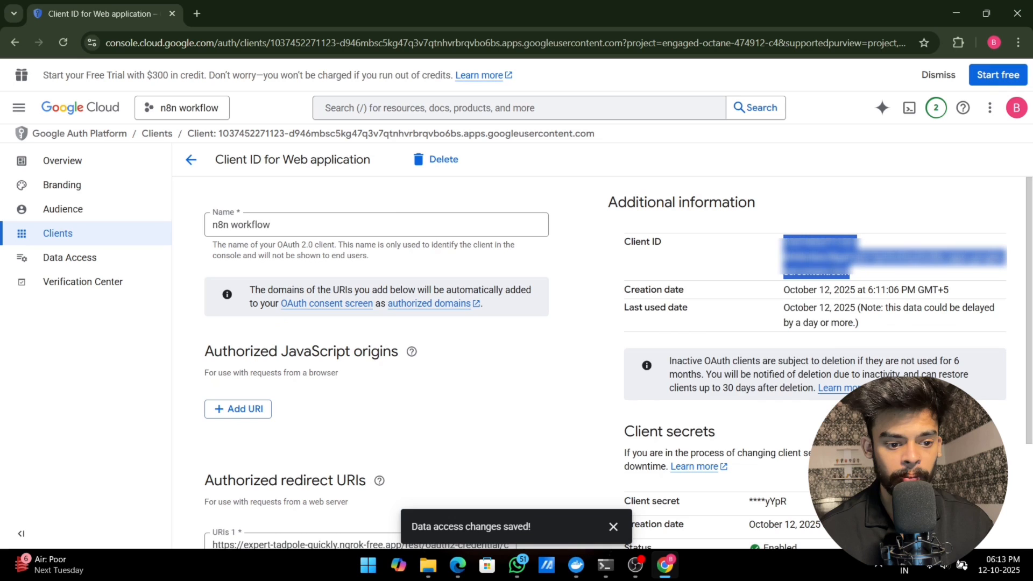
{"action": "right_click", "coordinate": [838, 267]}
{"action": "left_click", "coordinate": [771, 286]}
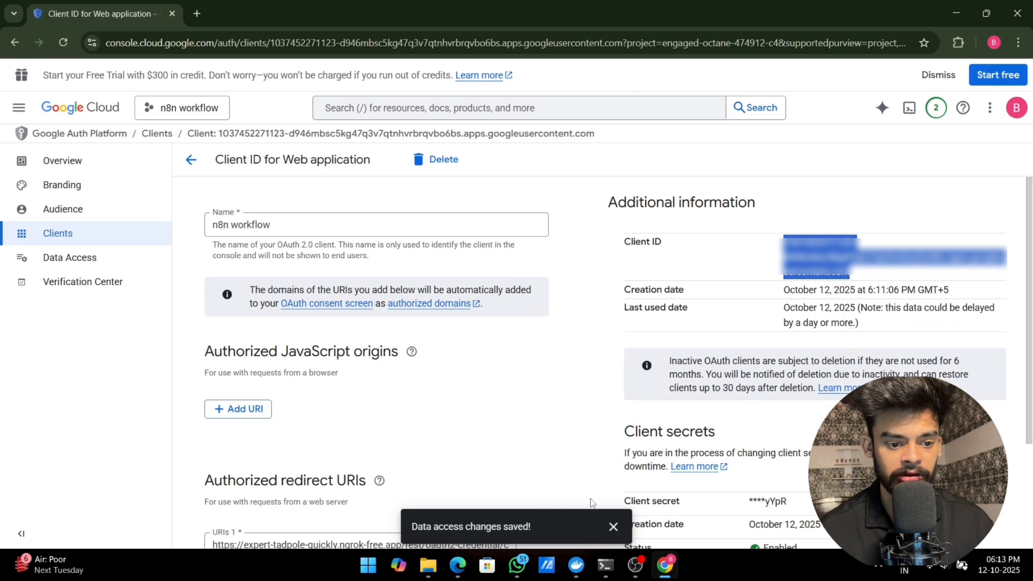
{"action": "left_click", "coordinate": [458, 565]}
{"action": "left_click", "coordinate": [431, 344]}
{"action": "key", "text": "ctrl+v"}
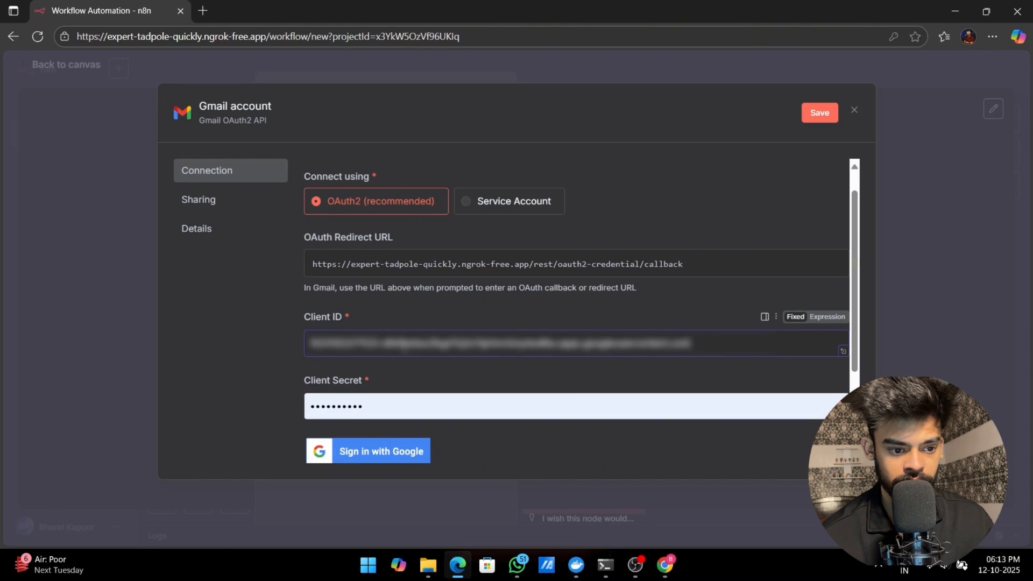
Step: Replace the Gmail credential's Client Secret in n8n with the client secret copied from the Google Cloud OAuth client
{"action": "left_click_drag", "start_coordinate": [371, 407], "coordinate": [309, 407]}
{"action": "key", "text": "BackSpace"}
{"action": "left_click", "coordinate": [661, 569]}
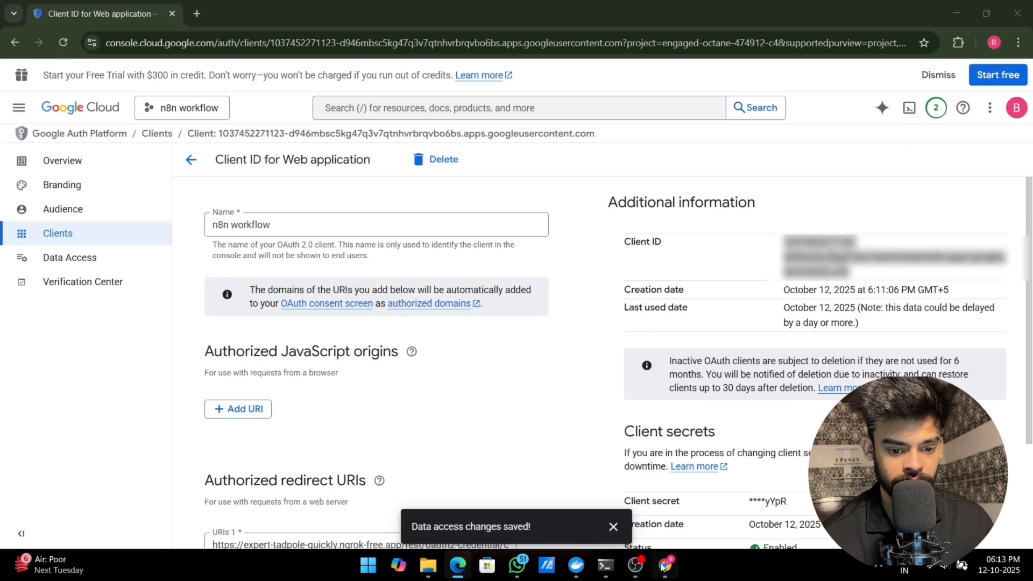
{"action": "scroll", "coordinate": [885, 363], "scroll_direction": "down", "scroll_amount": 2}
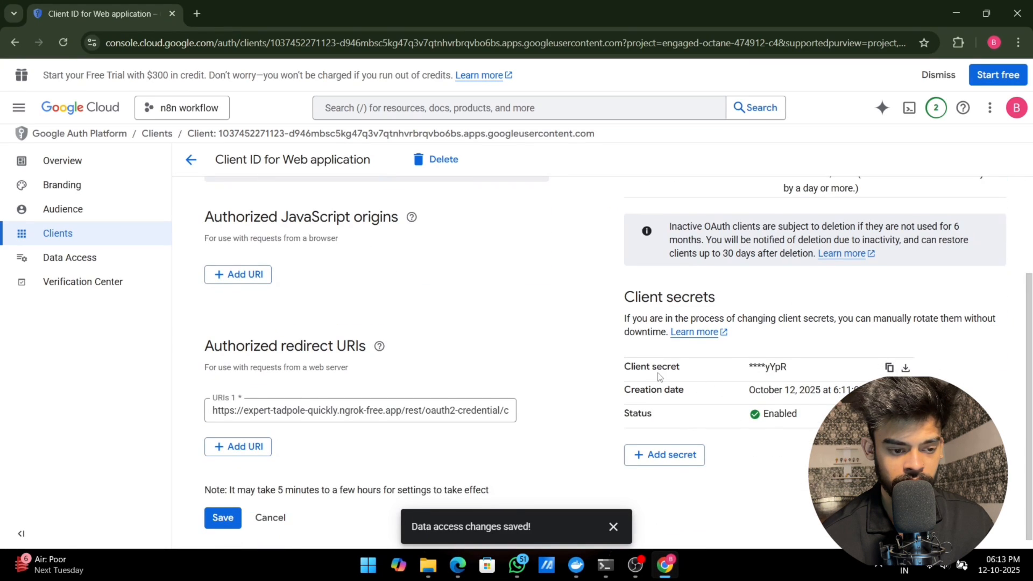
{"action": "left_click", "coordinate": [458, 565]}
{"action": "left_click", "coordinate": [397, 407]}
{"action": "key", "text": "ctrl+v"}
{"action": "scroll", "coordinate": [587, 386], "scroll_direction": "down", "scroll_amount": 2}
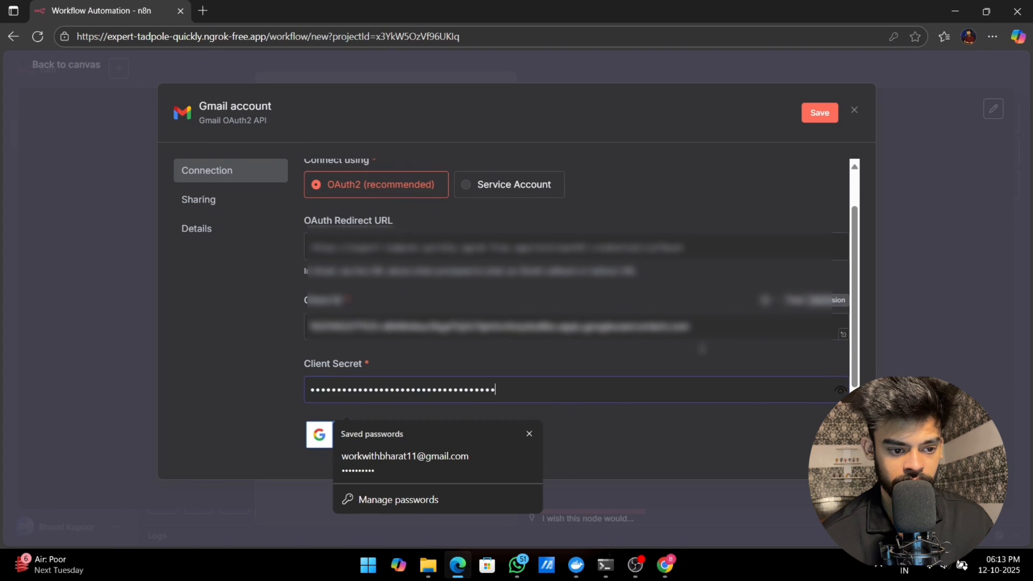
{"action": "left_click", "coordinate": [586, 386]}
Step: Sign in with Google using the test user's account, continue past the unverified-app warning and grant all requested Gmail permissions
{"action": "left_click", "coordinate": [402, 396]}
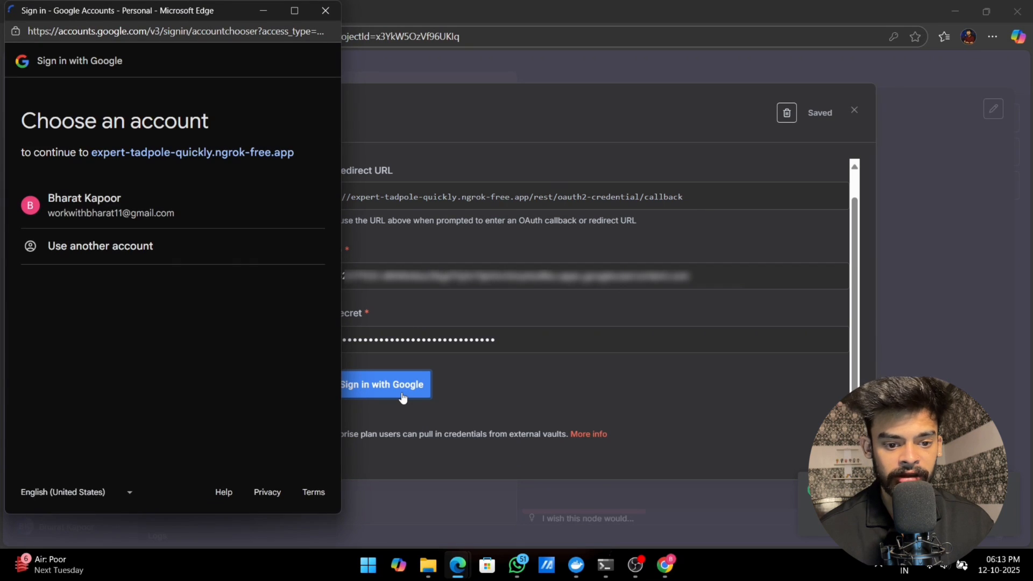
{"action": "left_click", "coordinate": [116, 205]}
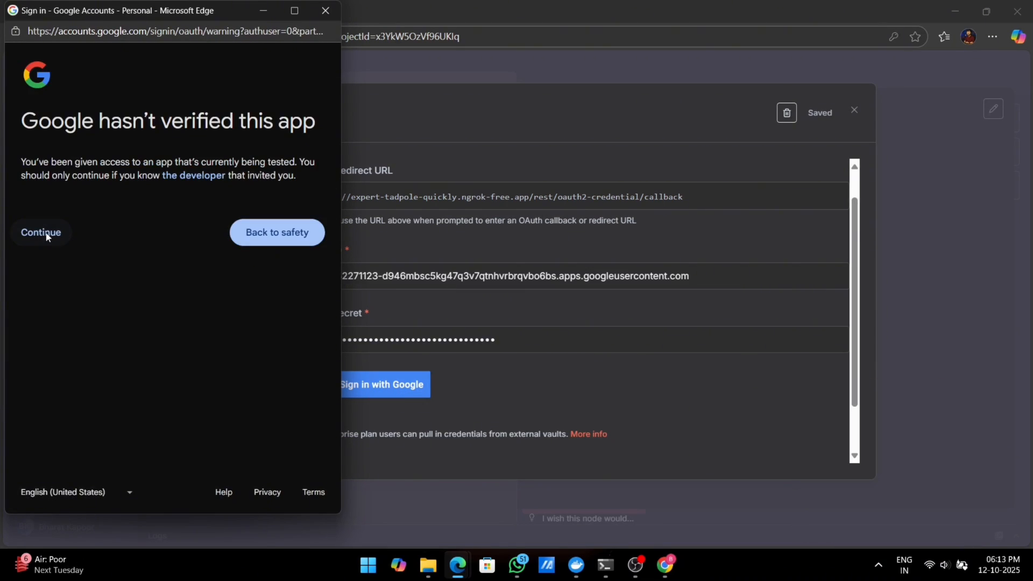
{"action": "left_click", "coordinate": [44, 232]}
{"action": "left_click", "coordinate": [28, 319]}
{"action": "scroll", "coordinate": [156, 312], "scroll_direction": "down", "scroll_amount": 9}
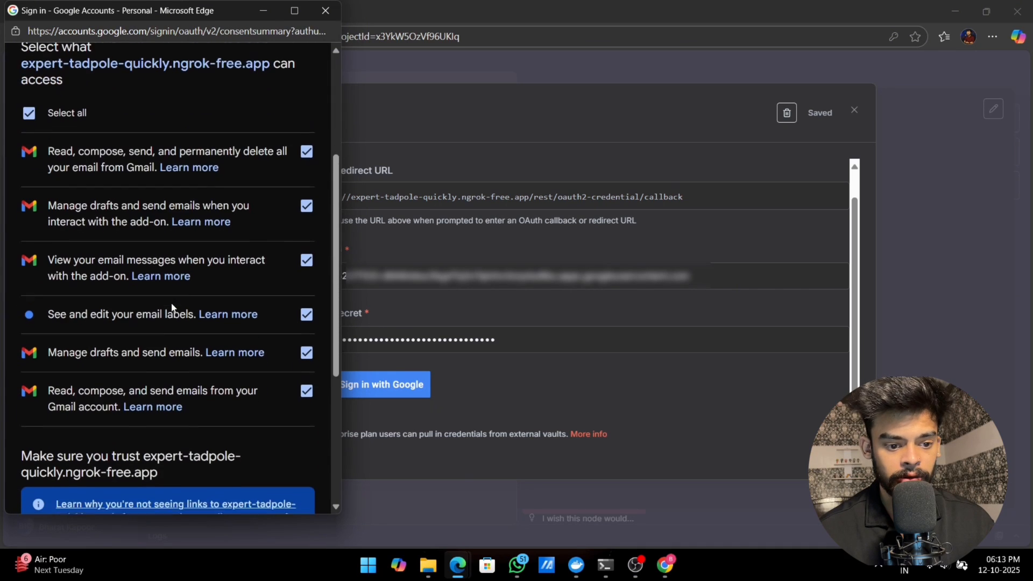
{"action": "left_click", "coordinate": [240, 440]}
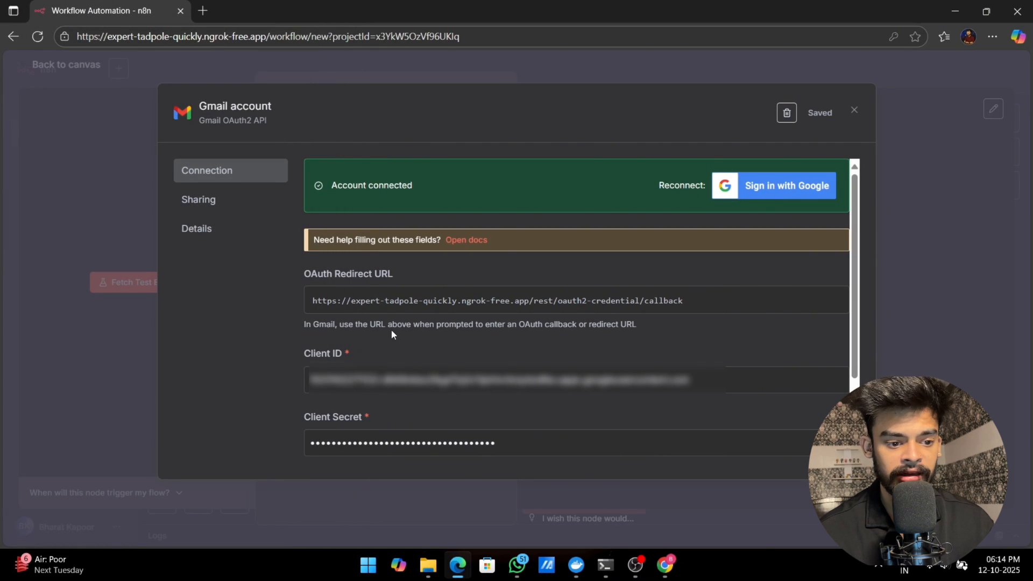
Step: Close the connected Gmail credential, keep "Gmail account" selected as the Gmail Trigger's credential, and return to the canvas
{"action": "left_click", "coordinate": [854, 105]}
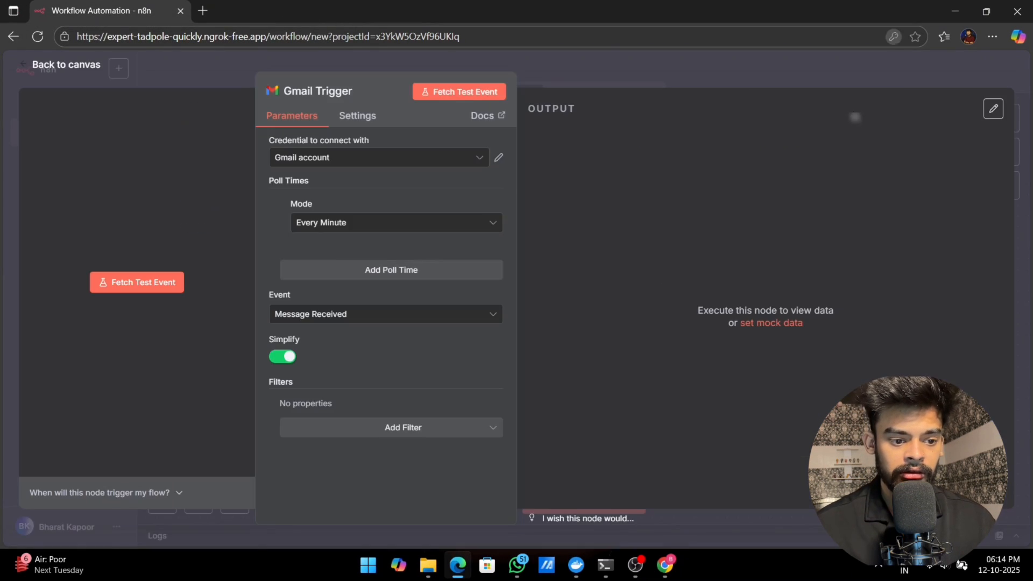
{"action": "left_click", "coordinate": [798, 212]}
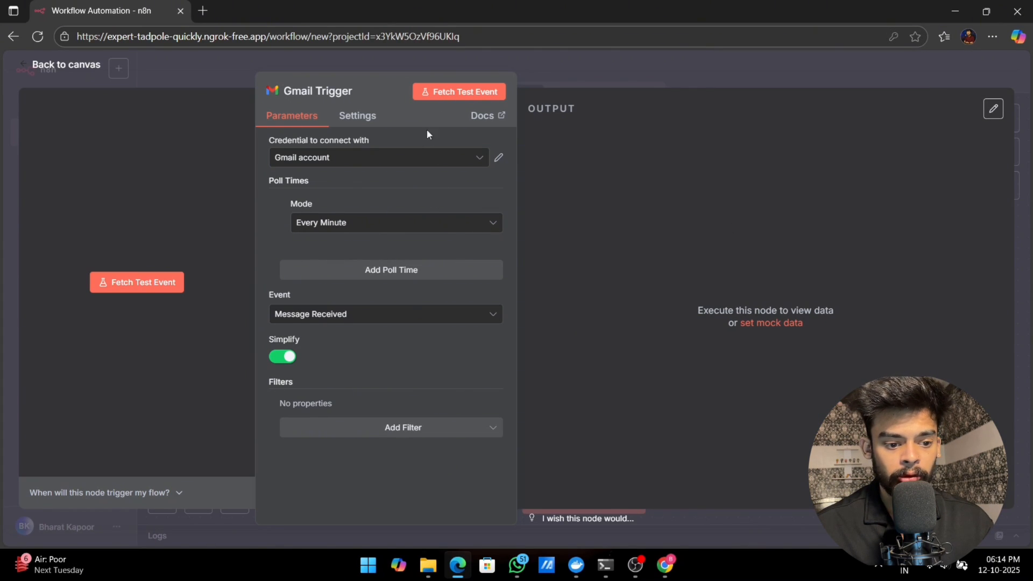
{"action": "left_click", "coordinate": [376, 165]}
{"action": "left_click", "coordinate": [348, 188]}
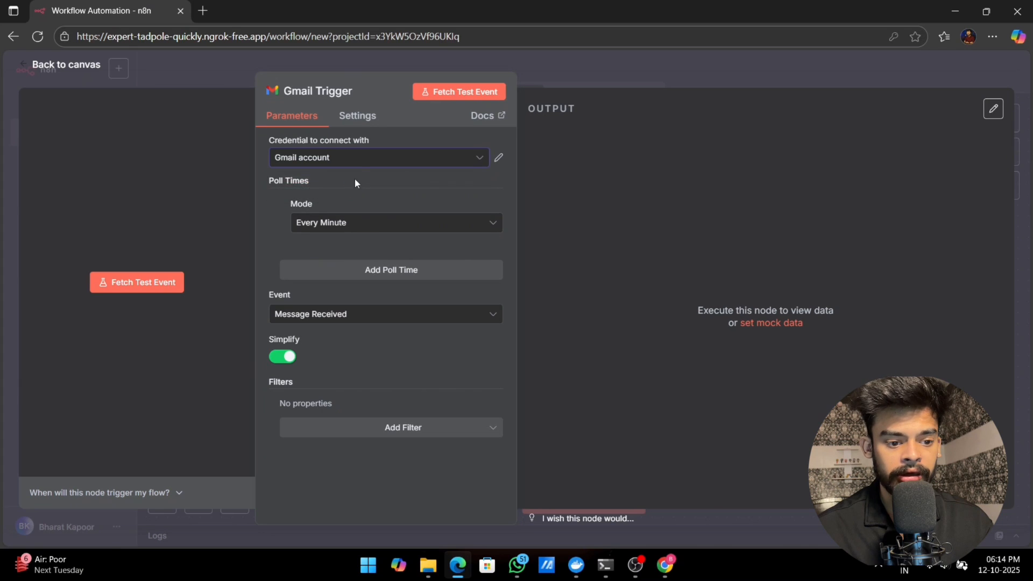
{"action": "left_click", "coordinate": [56, 66]}
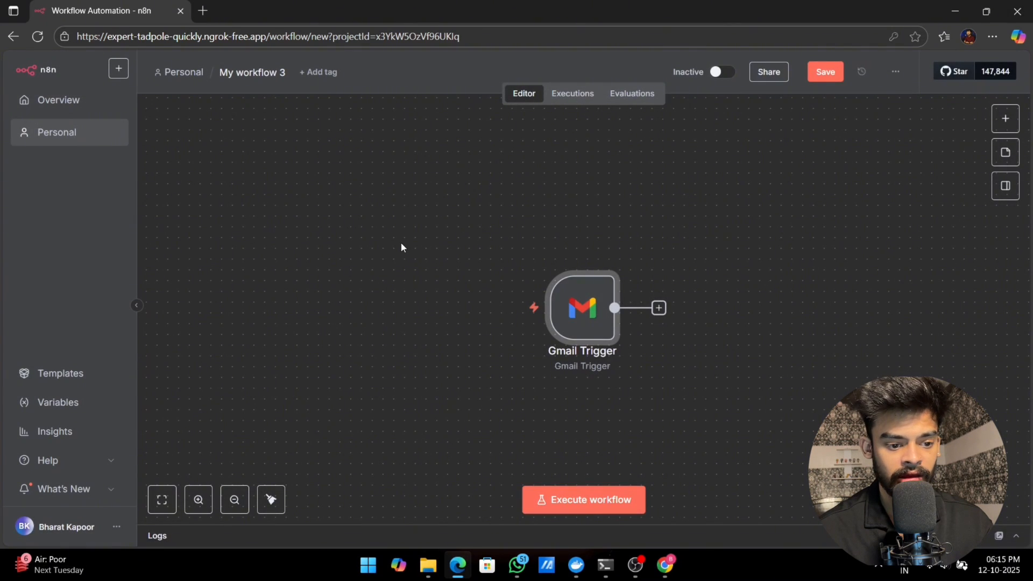
Step: Move the Gmail Trigger node aside to make room and connect a Text Classifier node after it
{"action": "left_click_drag", "start_coordinate": [595, 326], "coordinate": [425, 295]}
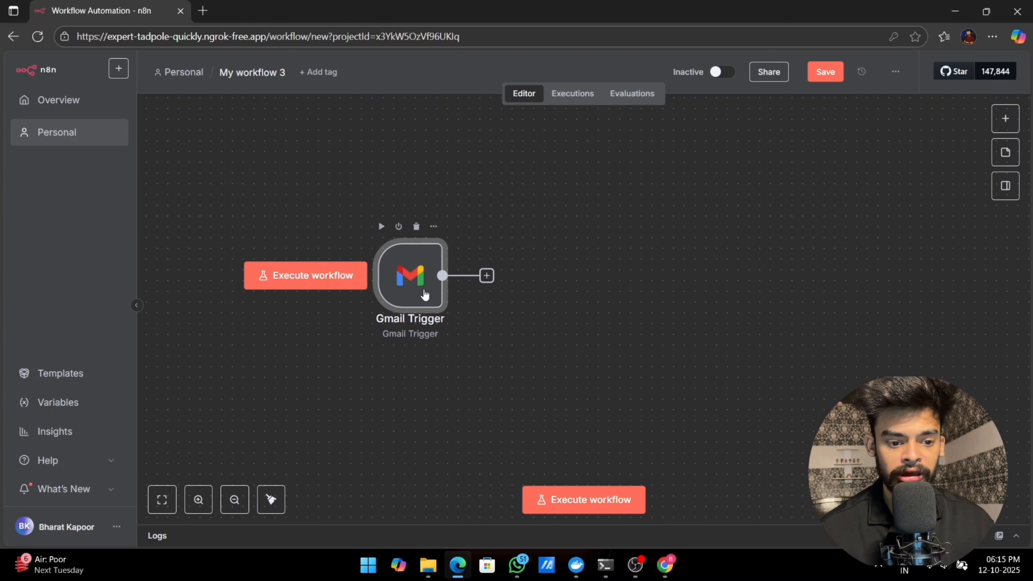
{"action": "left_click", "coordinate": [487, 277]}
{"action": "type", "text": "te"}
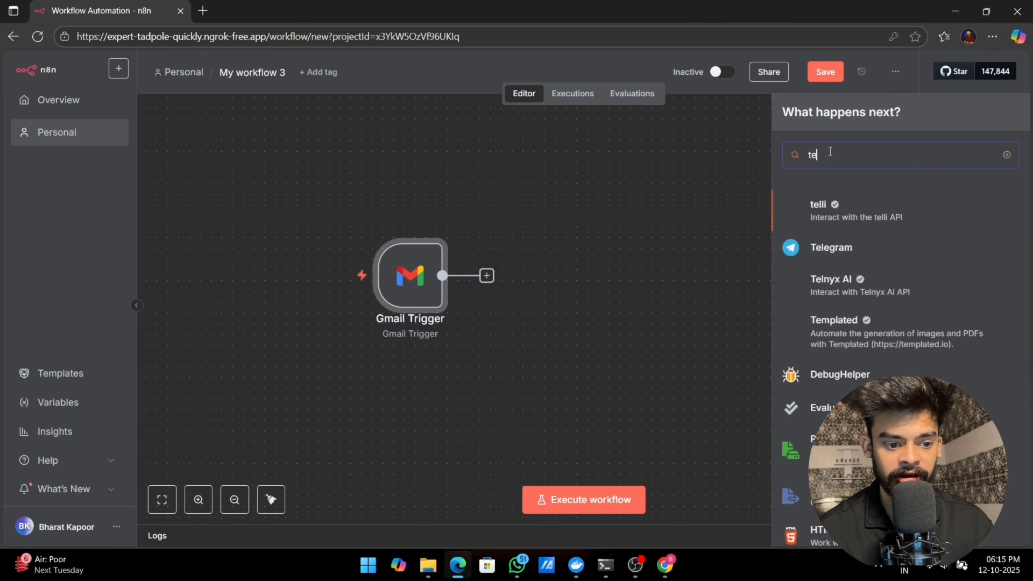
{"action": "type", "text": "xt c"}
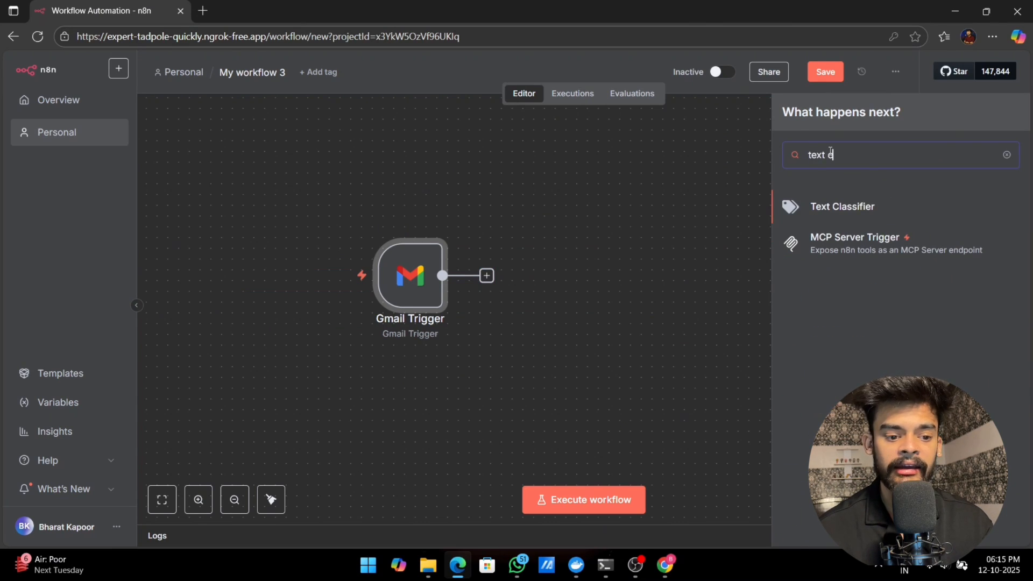
{"action": "left_click", "coordinate": [837, 209]}
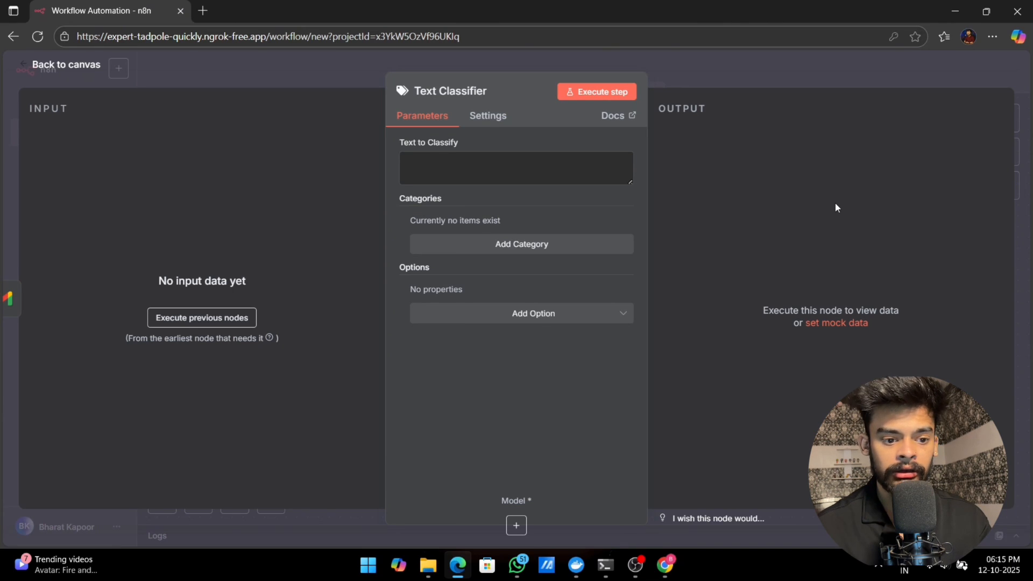
Step: Add the category "Order" to the Text Classifier with the description "if email include words like new Order put it under order category"
{"action": "left_click", "coordinate": [498, 245]}
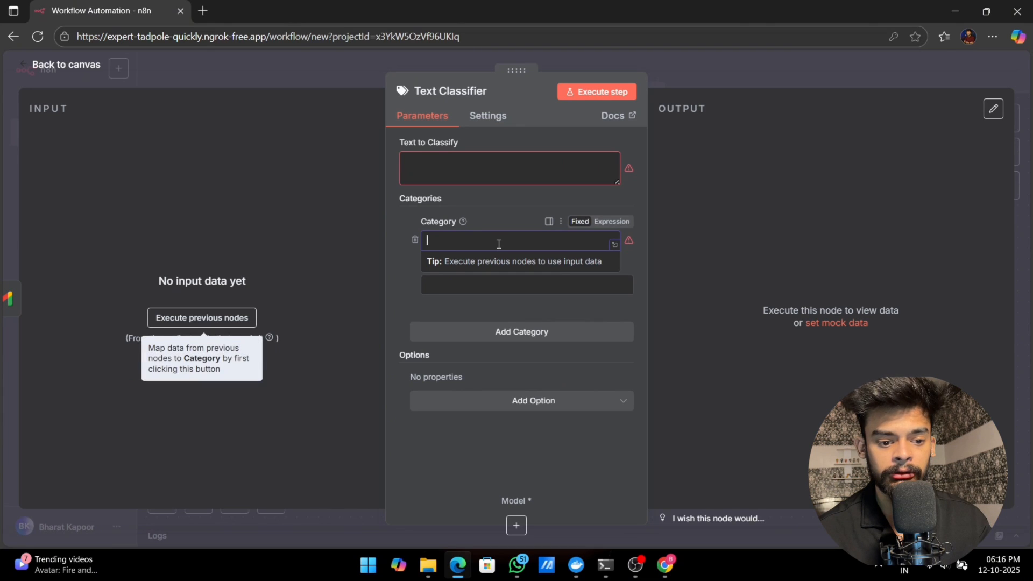
{"action": "type", "text": "Order"}
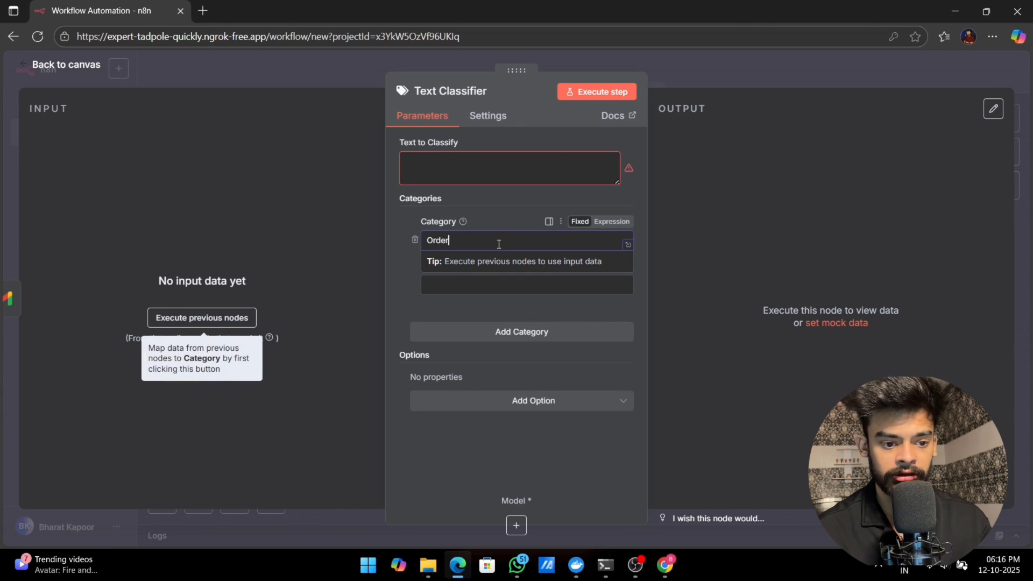
{"action": "key", "text": "Tab"}
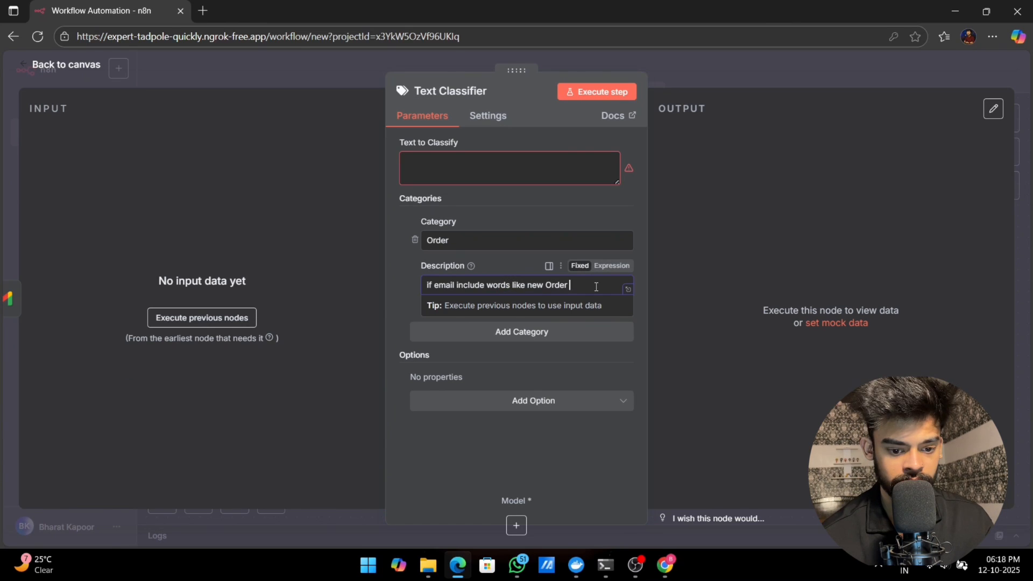
{"action": "type", "text": "der categ"}
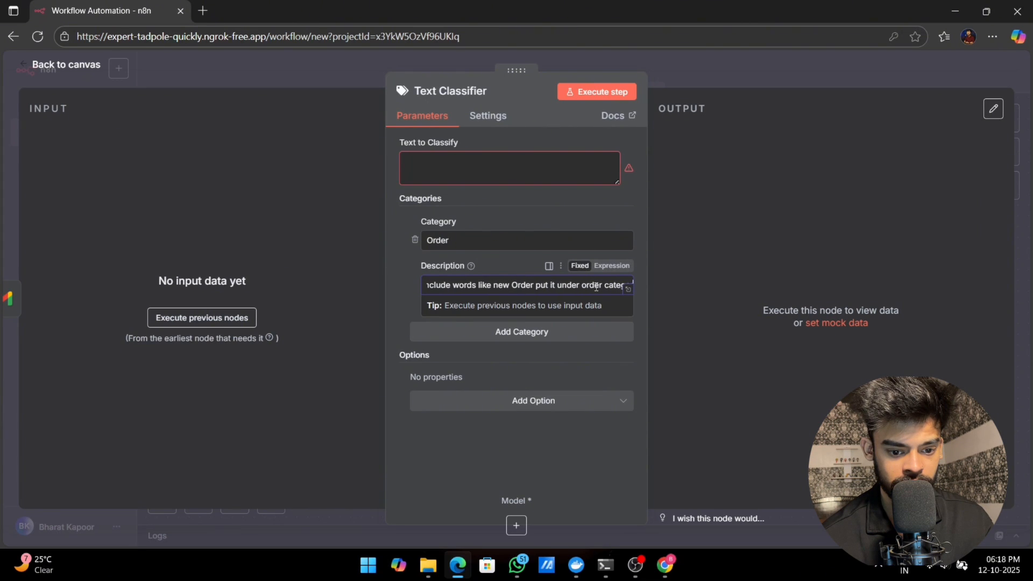
{"action": "left_click", "coordinate": [257, 442]}
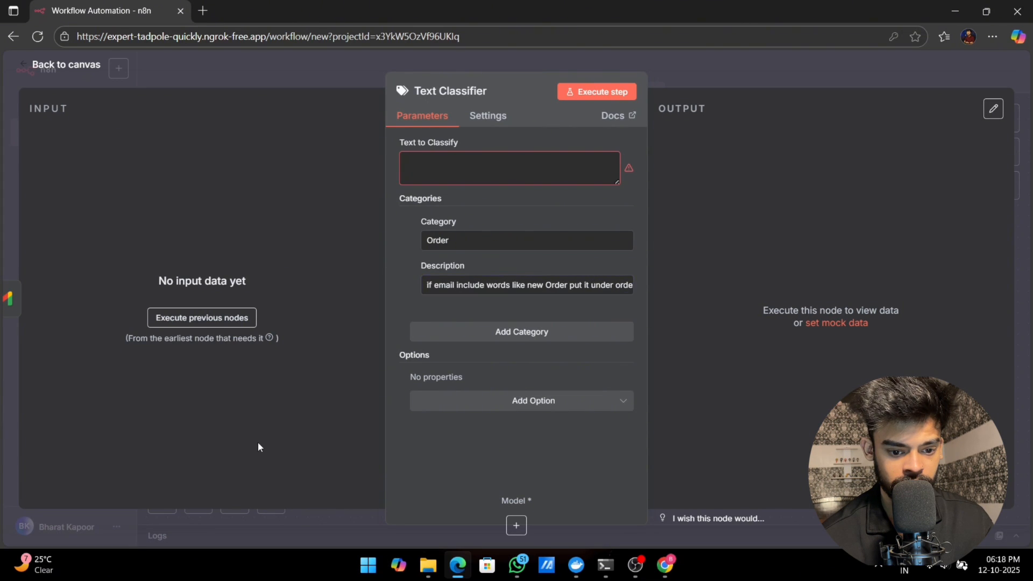
Step: Add a second category "inquiry" with the description "if email include words like customer asking a question put it in a inquiry category"
{"action": "left_click", "coordinate": [504, 336]}
{"action": "left_click", "coordinate": [461, 361]}
{"action": "type", "text": "inquiry"}
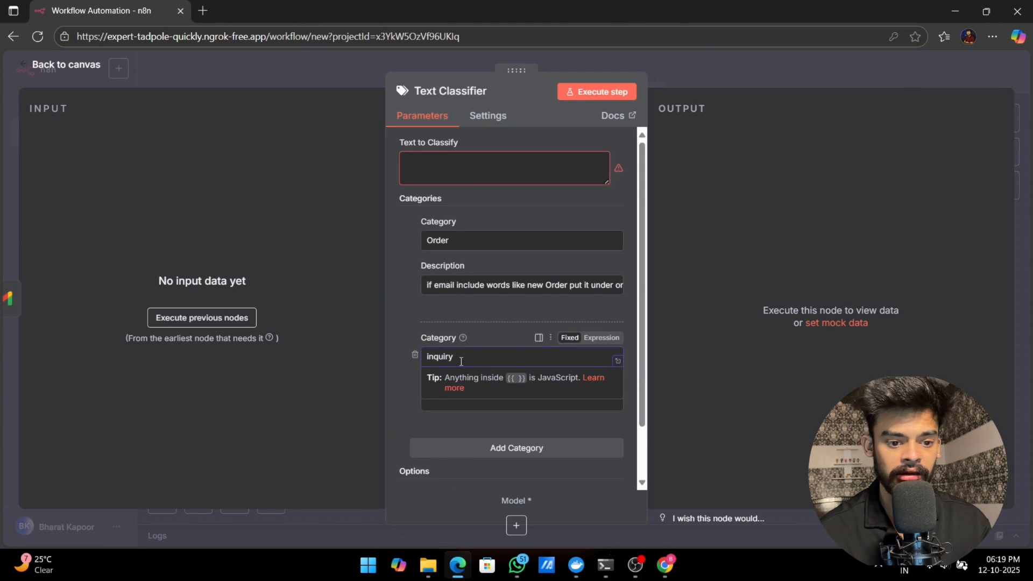
{"action": "left_click", "coordinate": [404, 381]}
{"action": "left_click", "coordinate": [451, 395]}
{"action": "type", "text": "if email in"}
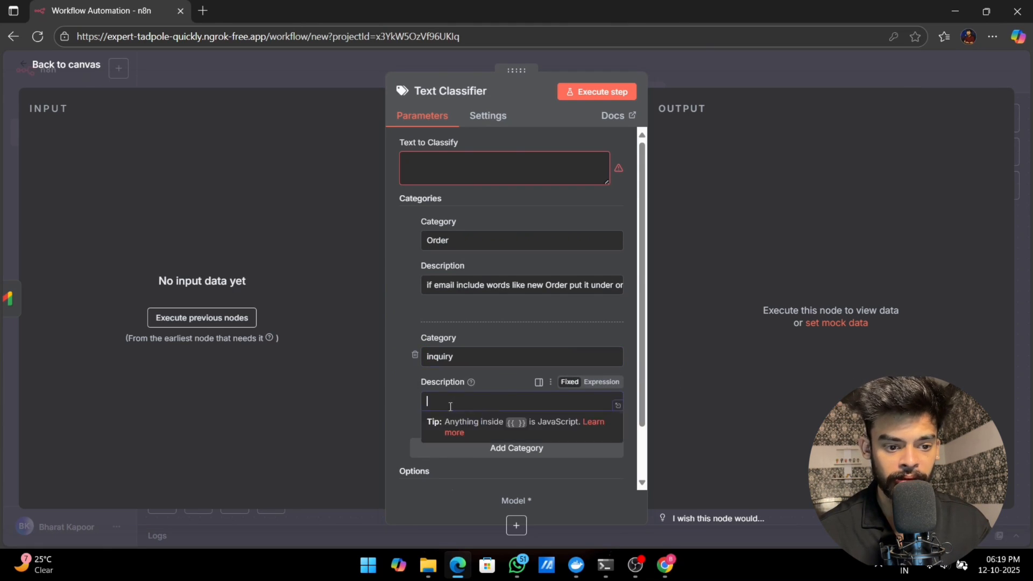
{"action": "type", "text": "clude words like customer asking"}
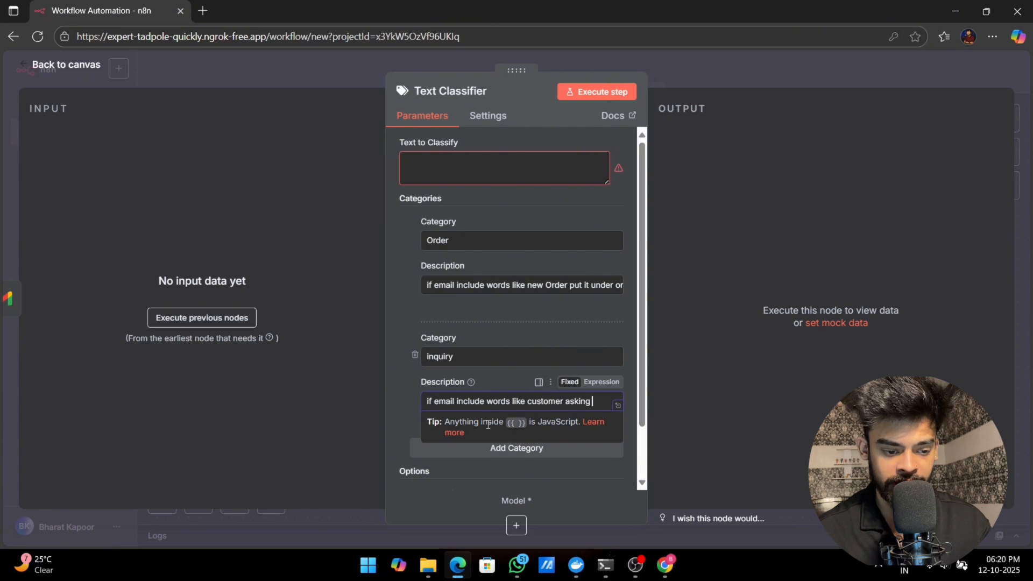
{"action": "type", "text": "stion put it in a inquiry catego"}
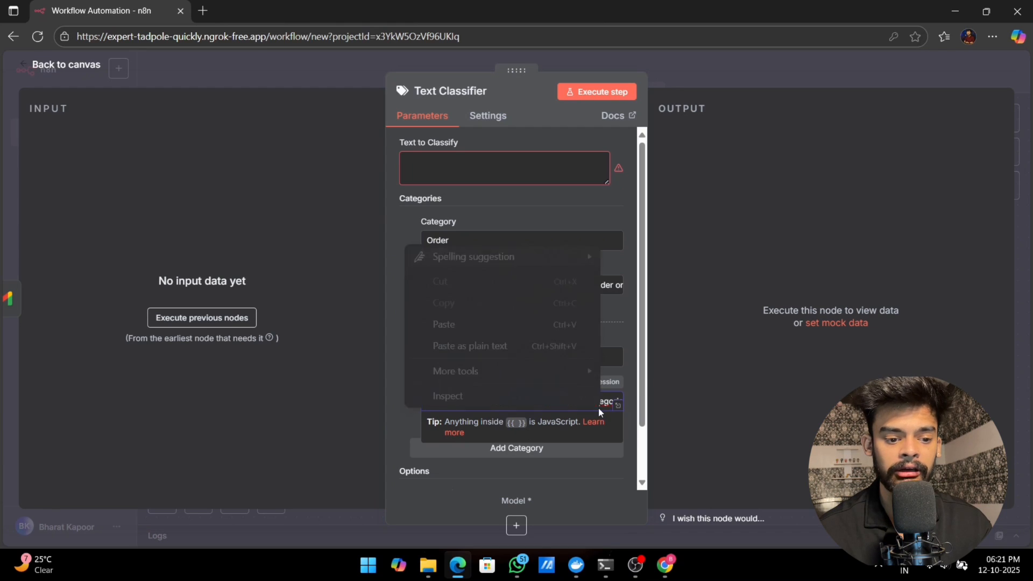
{"action": "type", "text": "ry"}
{"action": "left_click", "coordinate": [412, 384]}
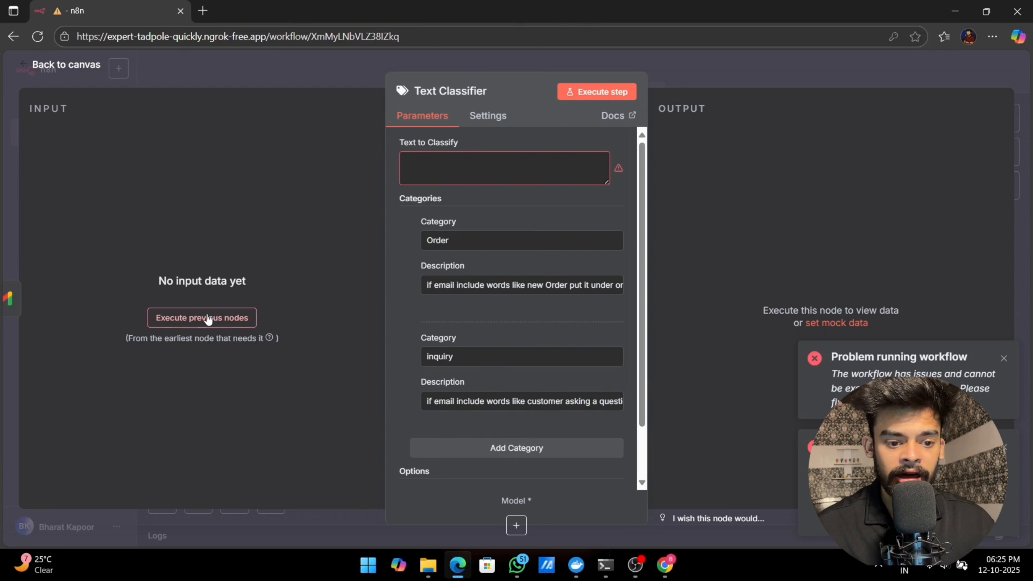
Step: Try to execute the nodes before the Text Classifier to load its input data
{"action": "left_click", "coordinate": [208, 318]}
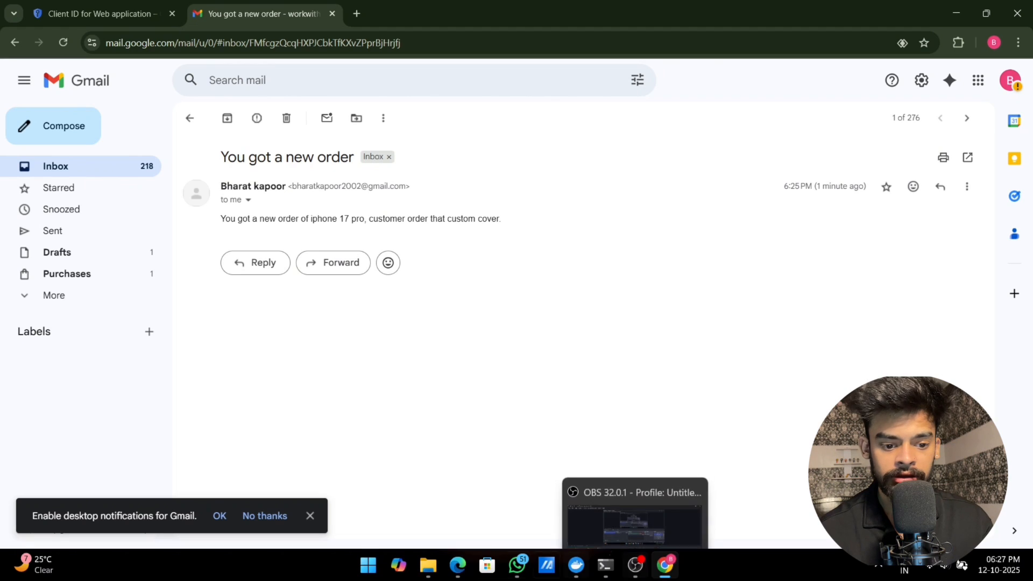
{"action": "left_click", "coordinate": [456, 566]}
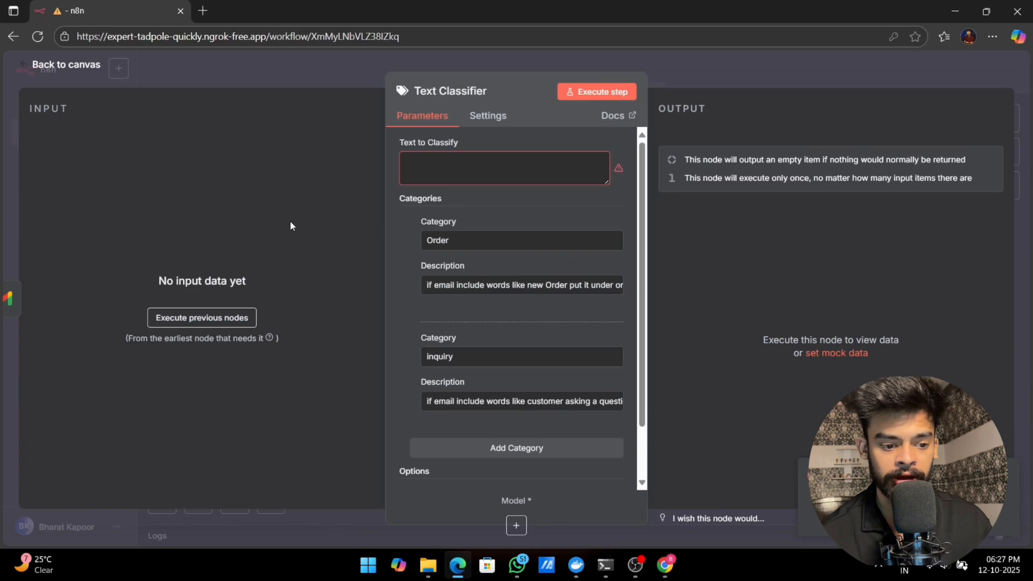
{"action": "left_click", "coordinate": [212, 323]}
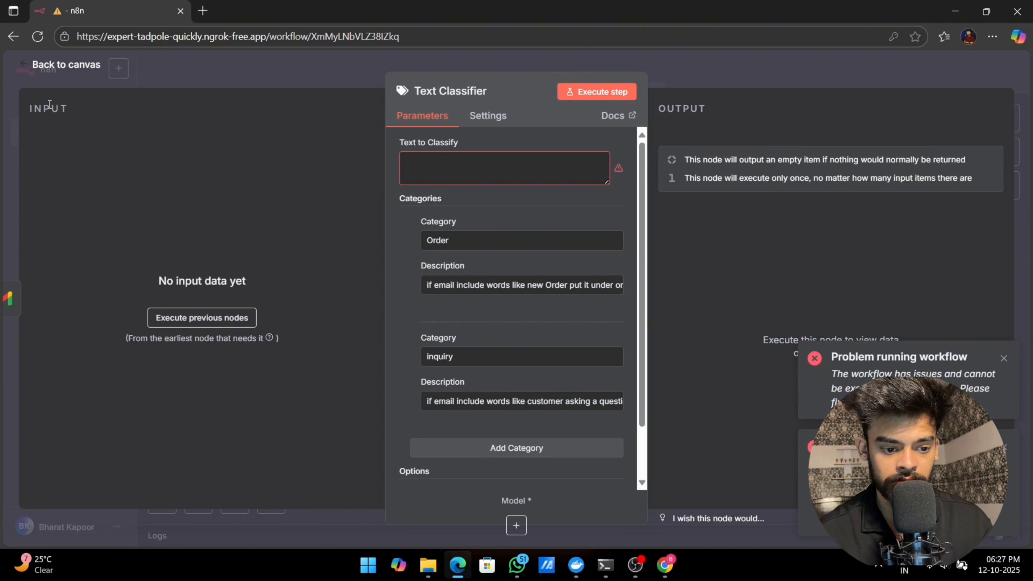
Step: Fetch a test event in the Gmail Trigger node and return to the canvas
{"action": "left_click", "coordinate": [59, 65]}
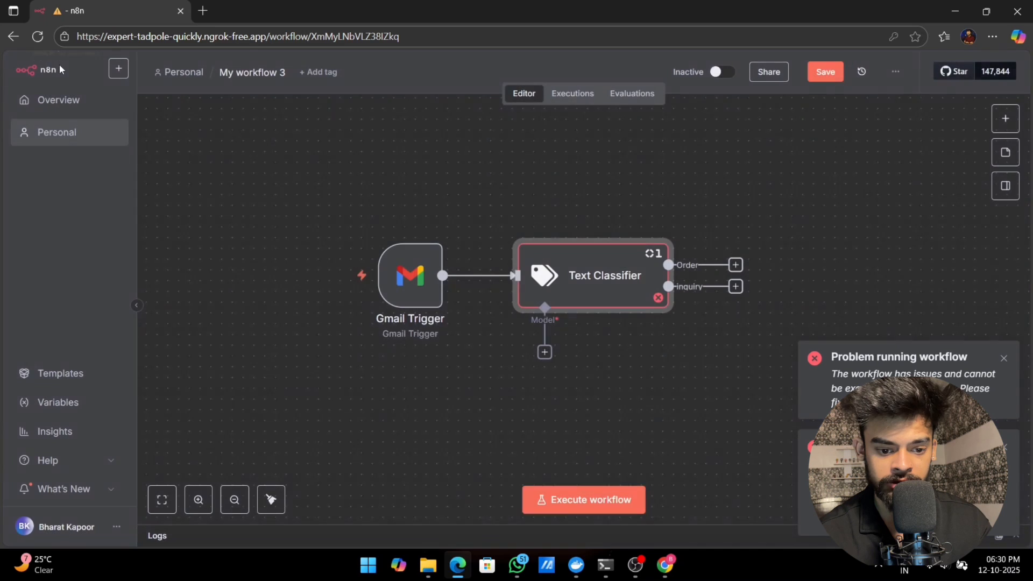
{"action": "left_click", "coordinate": [434, 226]}
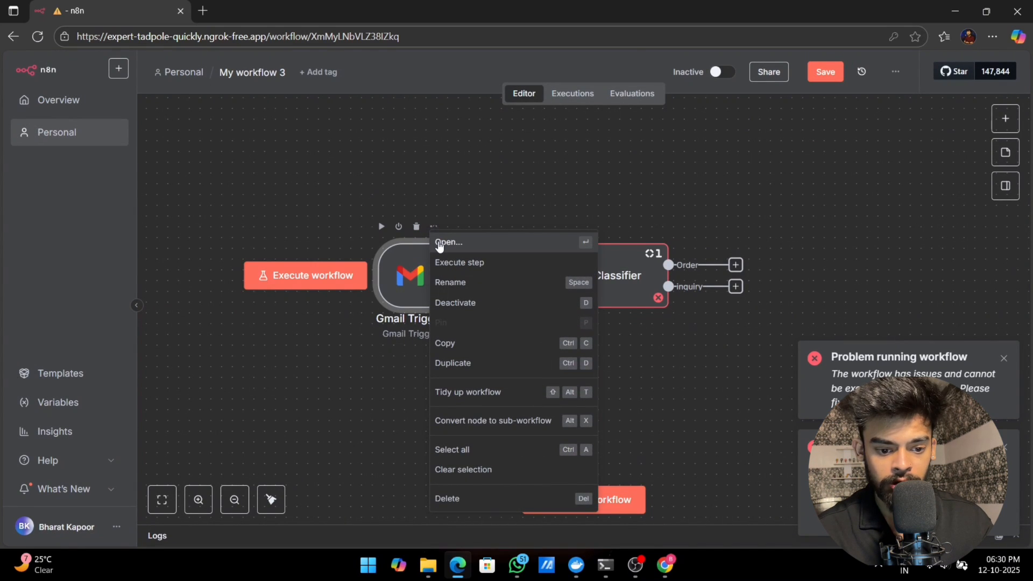
{"action": "left_click", "coordinate": [439, 244]}
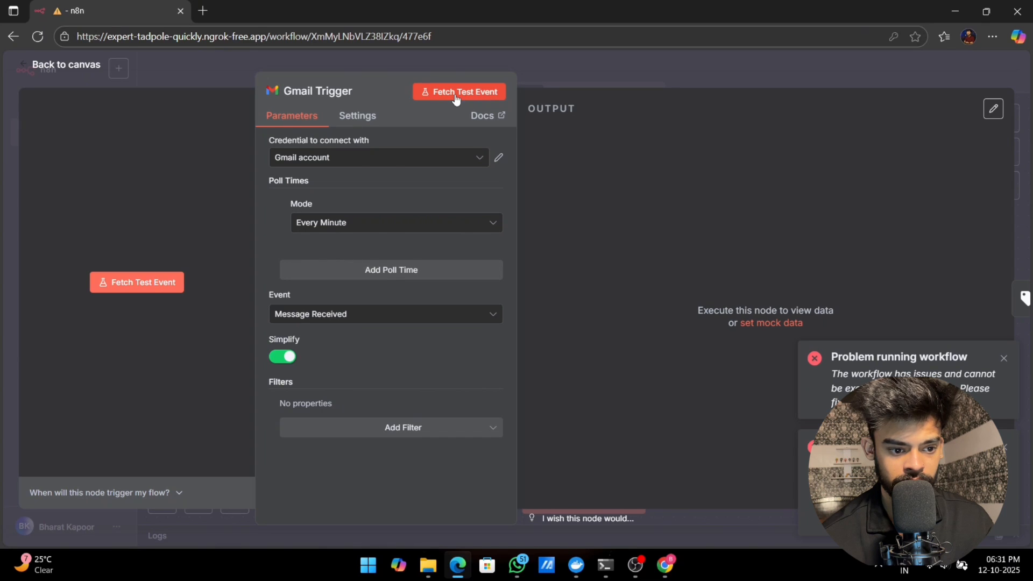
{"action": "left_click", "coordinate": [455, 94]}
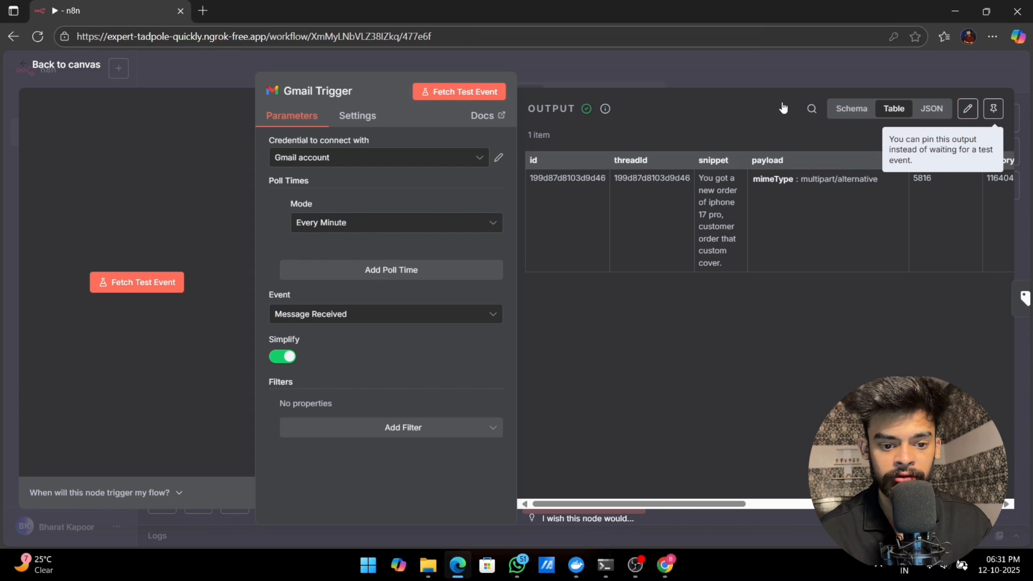
{"action": "left_click", "coordinate": [532, 54]}
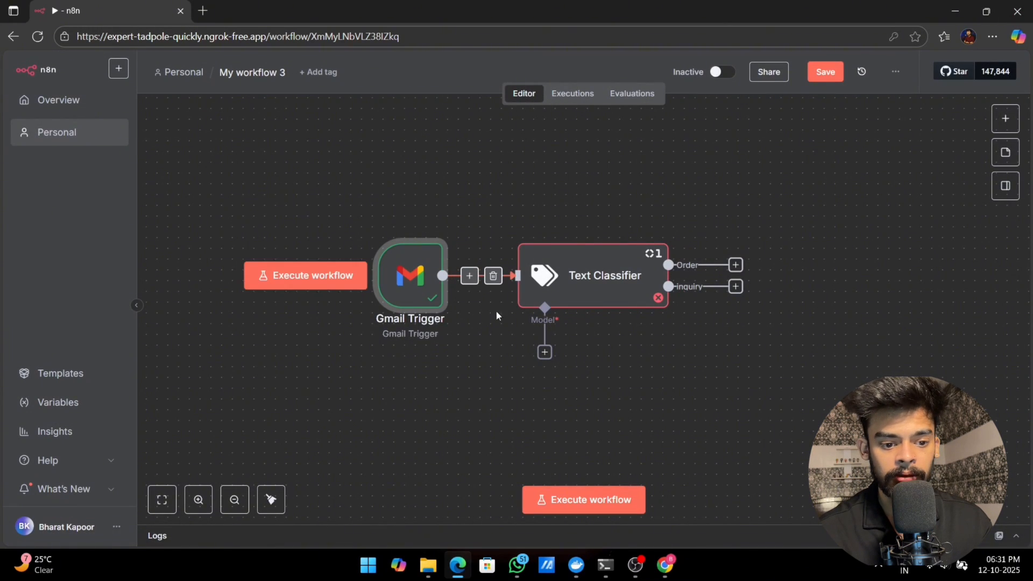
Step: Map the Gmail Trigger's snippet field into the Text Classifier's Text to Classify as {{ $json.snippet }} and return to the canvas
{"action": "double_click", "coordinate": [619, 285]}
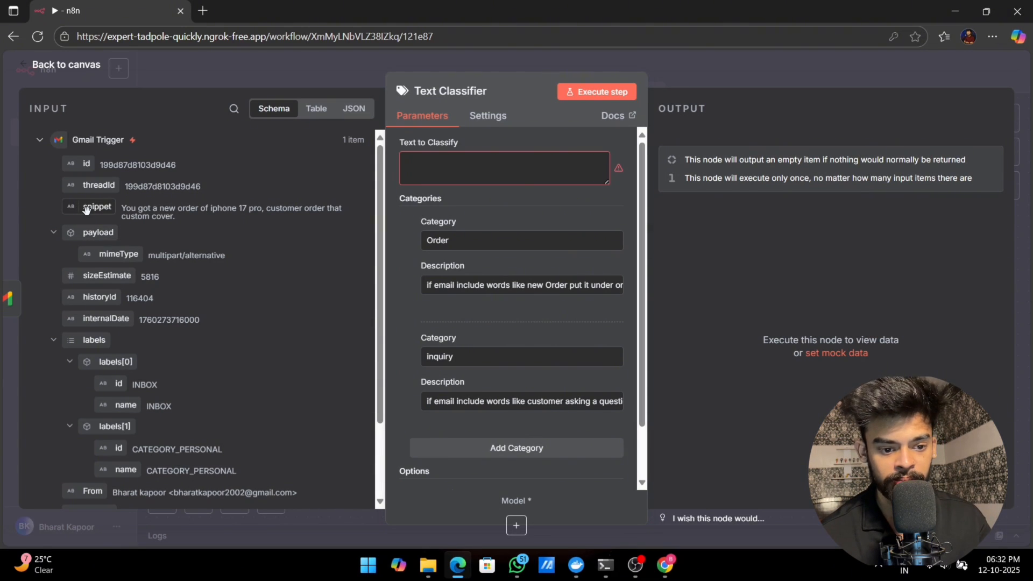
{"action": "left_click_drag", "start_coordinate": [89, 209], "coordinate": [497, 176]}
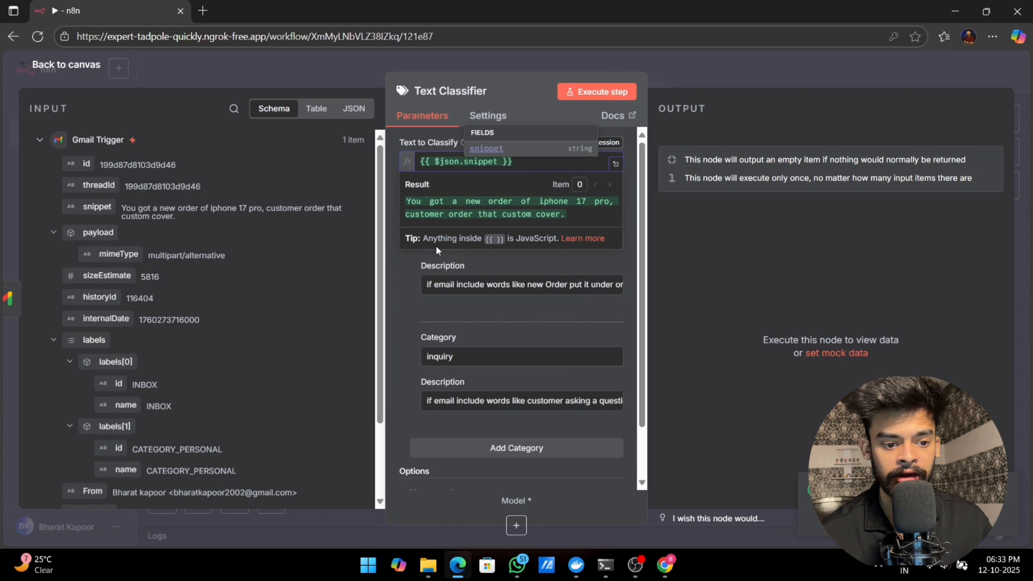
{"action": "left_click", "coordinate": [408, 267]}
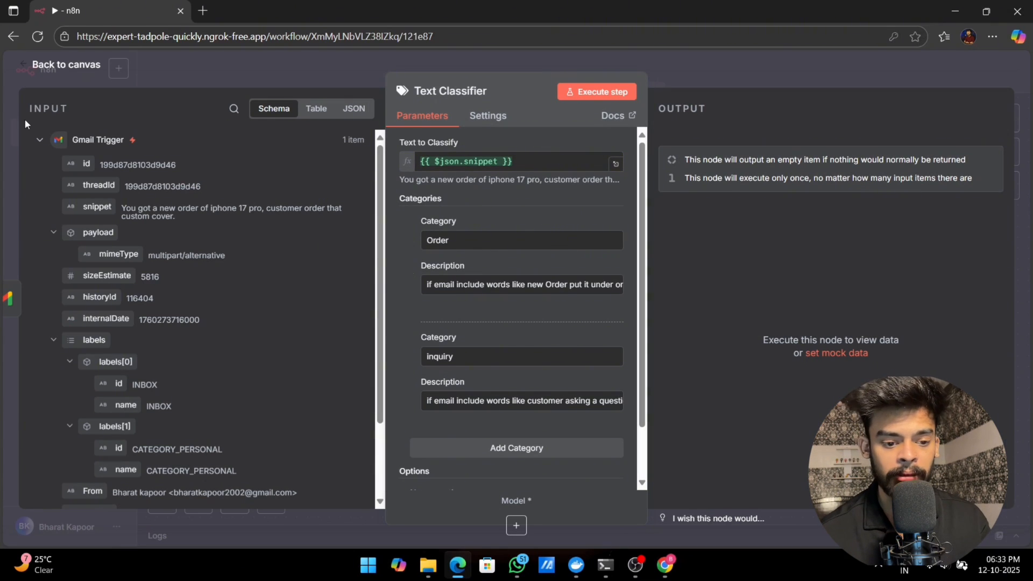
{"action": "left_click", "coordinate": [23, 58]}
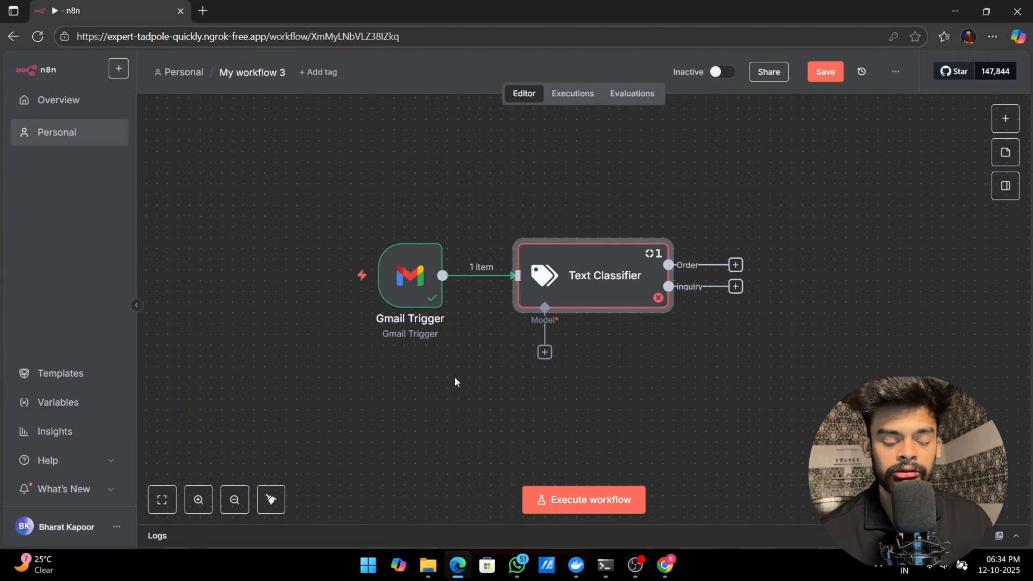
Step: Attach an OpenAI Chat Model to the Text Classifier's model input and start a new OpenAI credential for it
{"action": "left_click", "coordinate": [546, 353]}
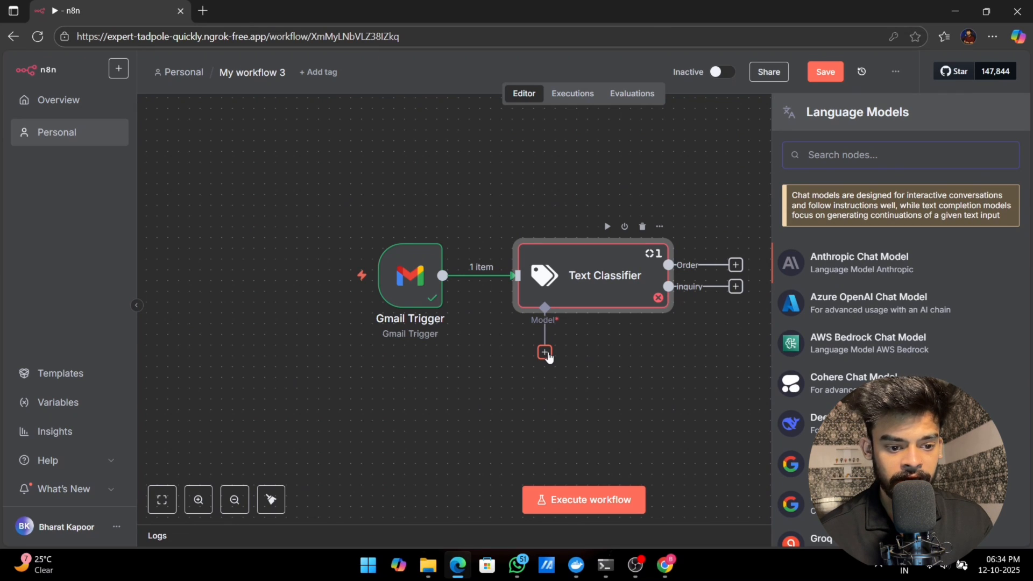
{"action": "scroll", "coordinate": [861, 323], "scroll_direction": "down", "scroll_amount": 3}
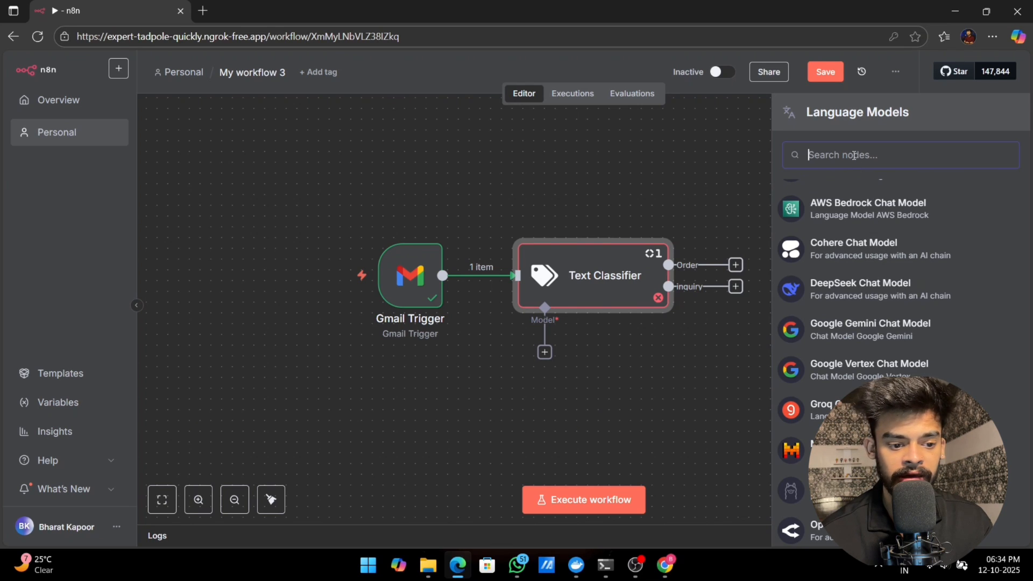
{"action": "type", "text": "ope"}
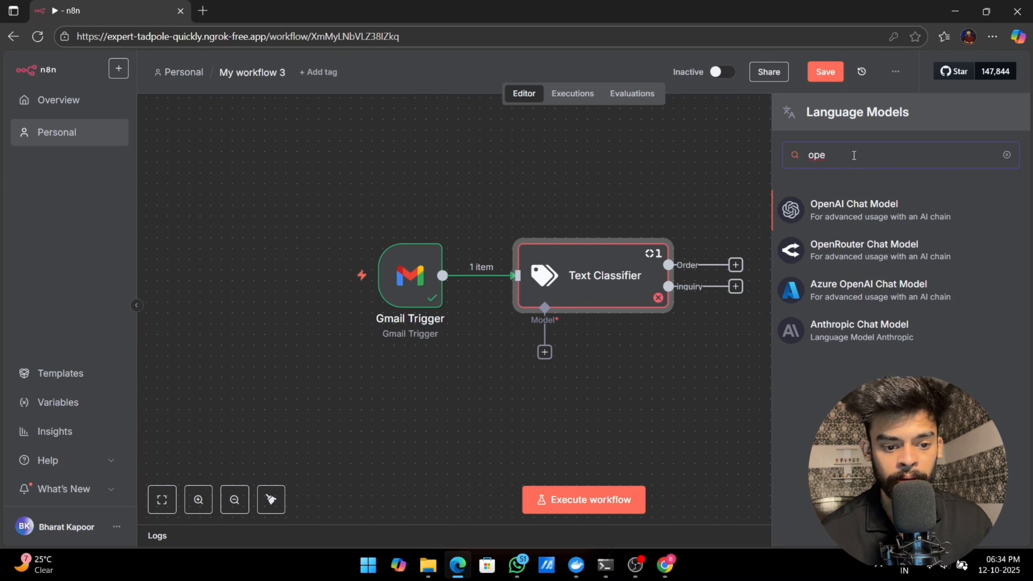
{"action": "left_click", "coordinate": [845, 212]}
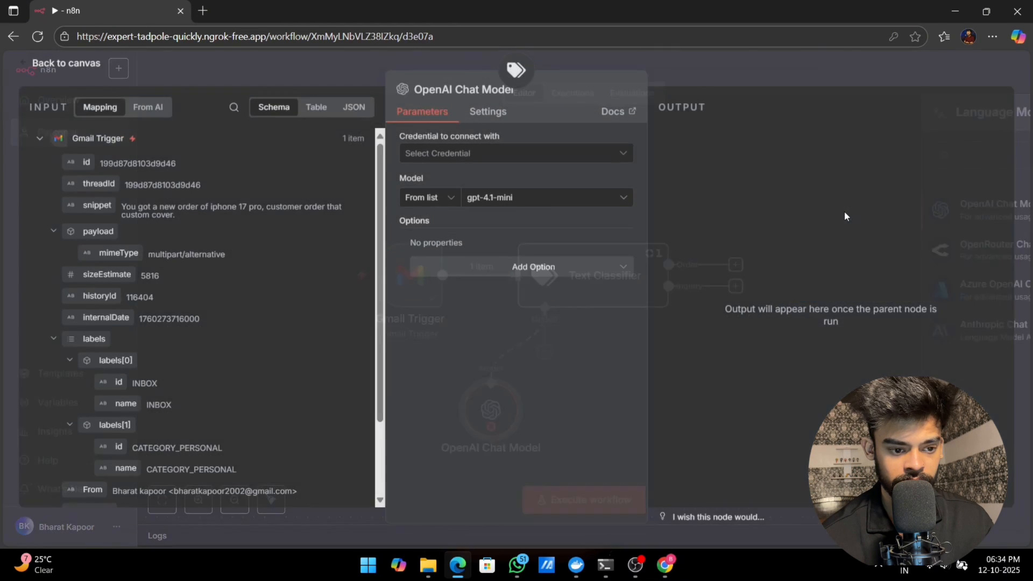
{"action": "left_click", "coordinate": [500, 156]}
{"action": "left_click", "coordinate": [474, 183]}
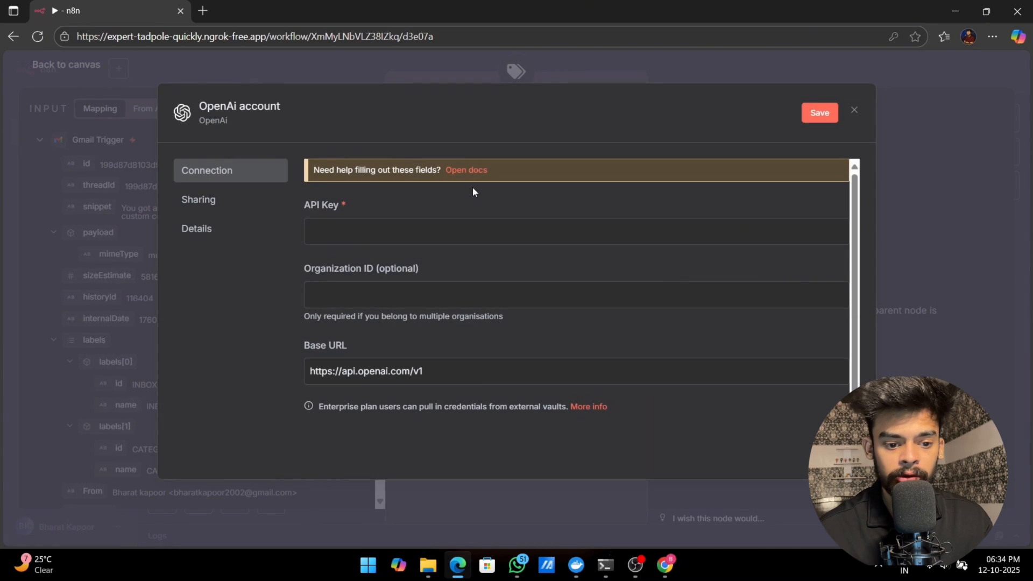
Step: Paste the clipboard content into the OpenAI credential's API Key field
{"action": "key", "text": "ctrl+v"}
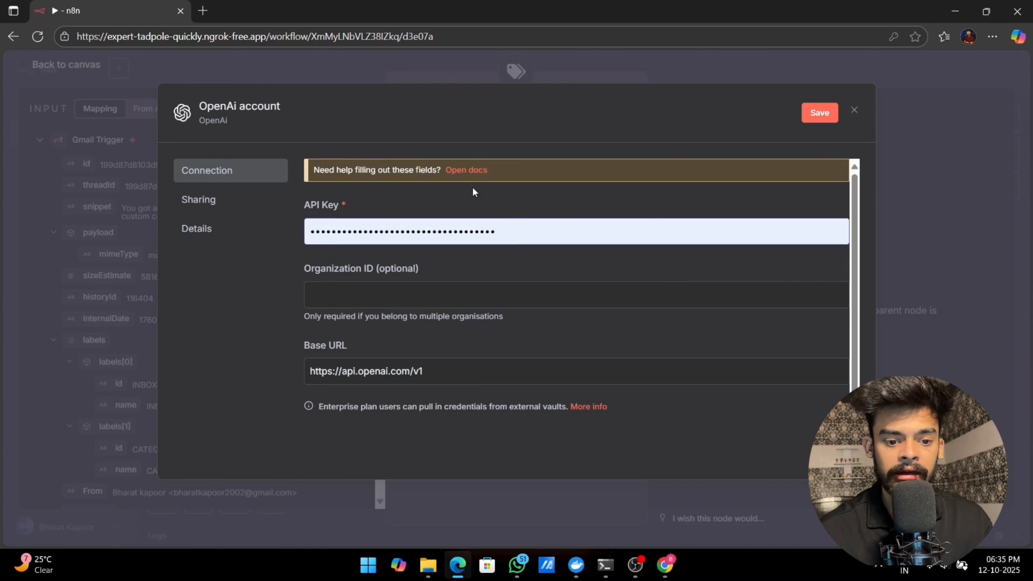
{"action": "left_click", "coordinate": [508, 235]}
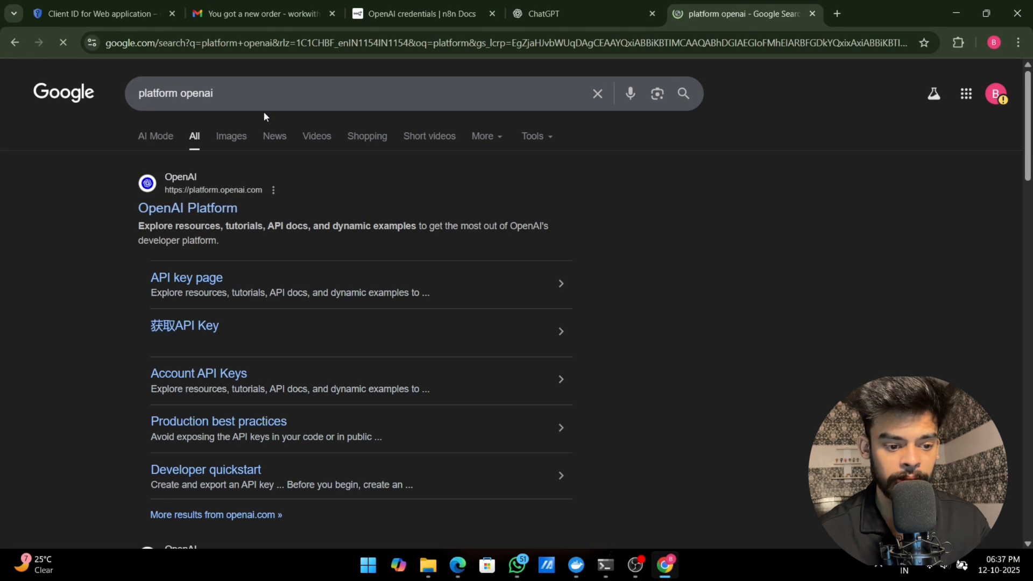
Step: Open the OpenAI Platform from the search results, log in, and go to its API key creation page
{"action": "left_click", "coordinate": [194, 208]}
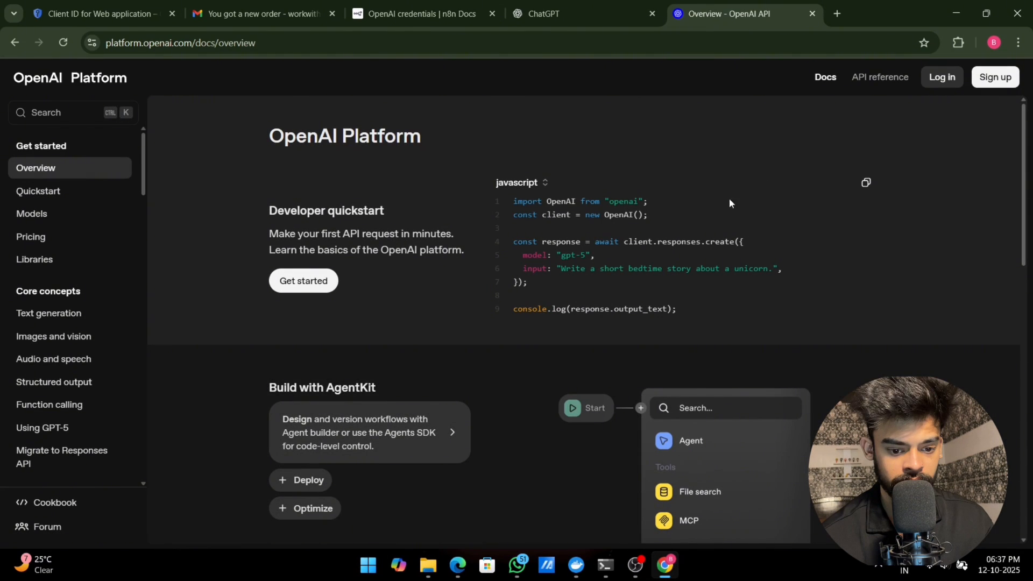
{"action": "left_click", "coordinate": [951, 82]}
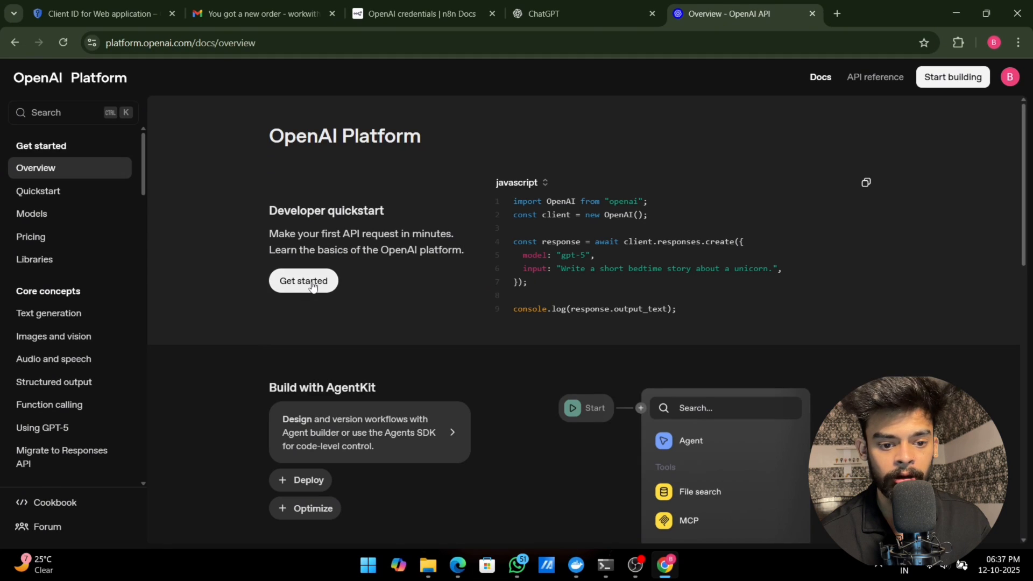
{"action": "left_click", "coordinate": [303, 280]}
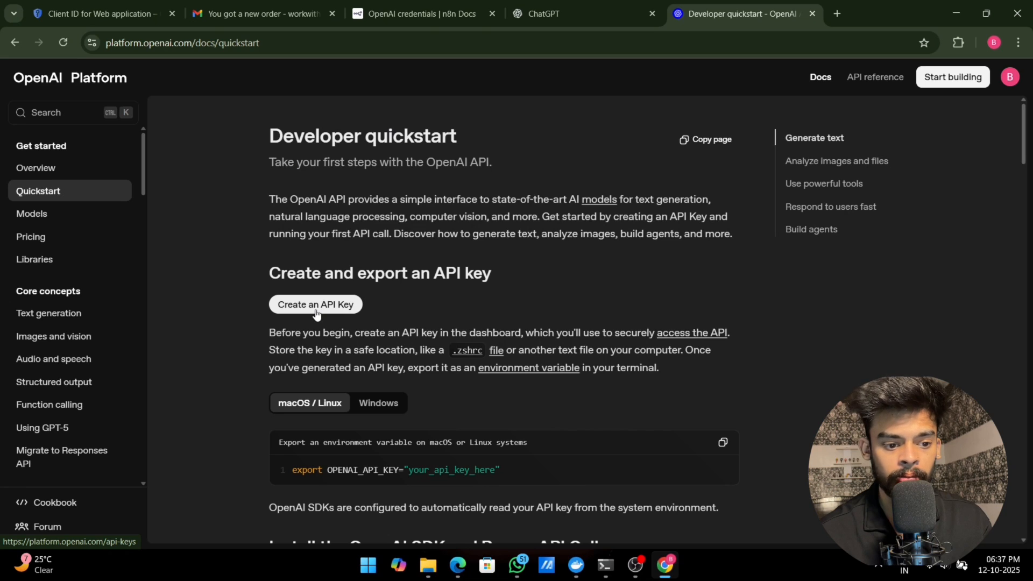
{"action": "left_click", "coordinate": [316, 306]}
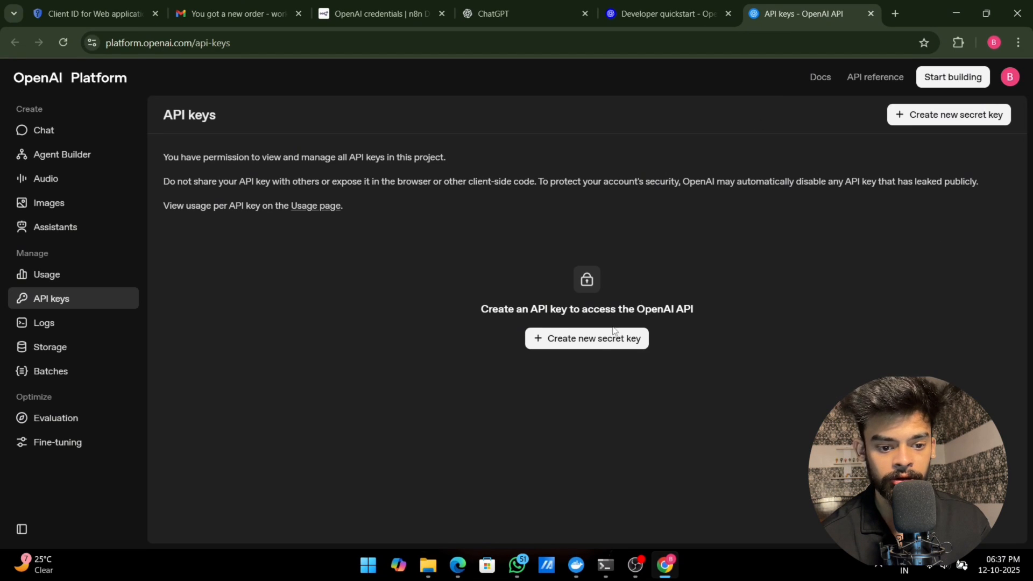
Step: Create a new secret key named N8n in the Default project with all permissions and copy the key
{"action": "left_click", "coordinate": [601, 338]}
{"action": "left_click", "coordinate": [440, 295]}
{"action": "type", "text": "N8n"}
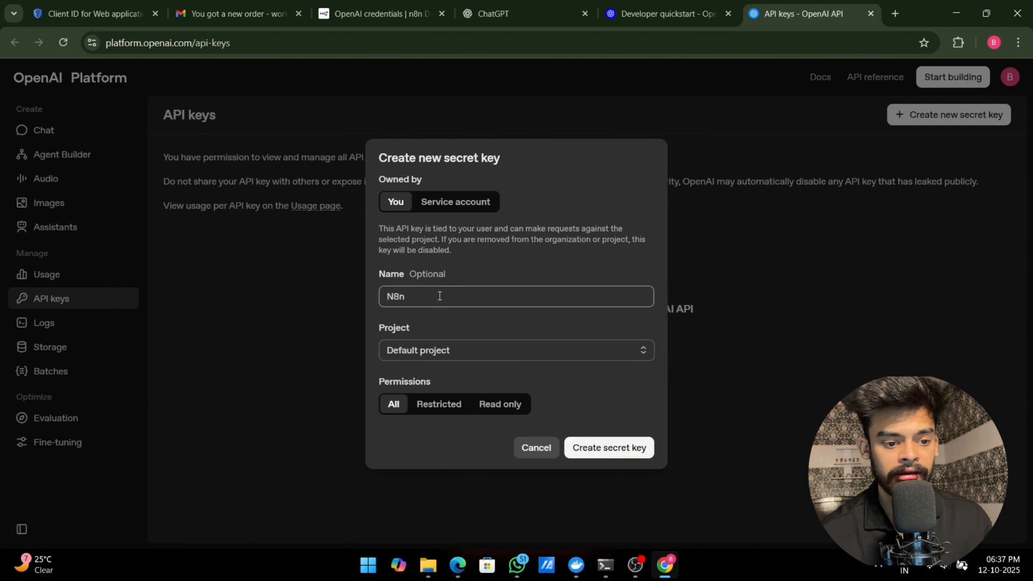
{"action": "left_click", "coordinate": [584, 447]}
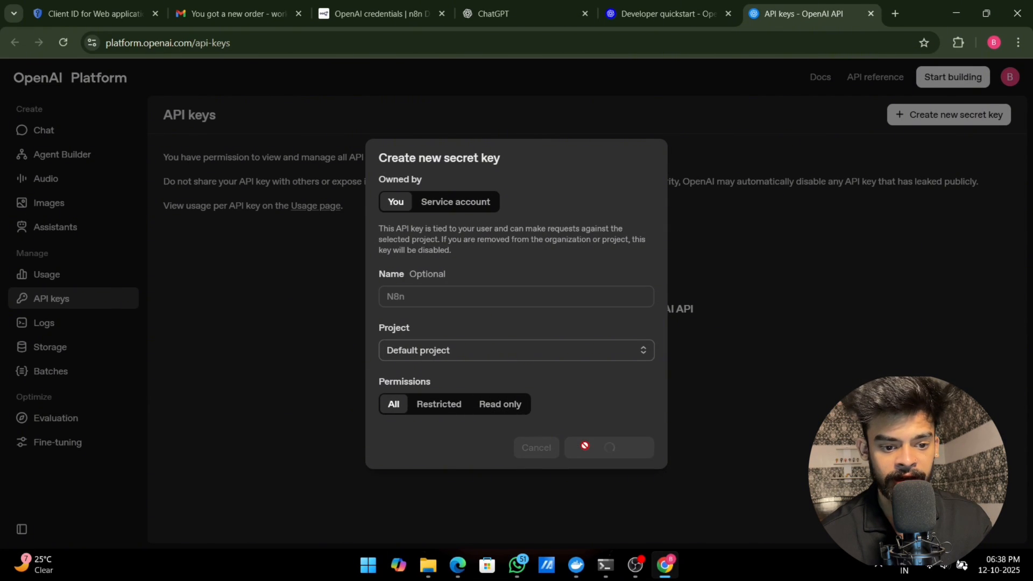
{"action": "left_click", "coordinate": [626, 319]}
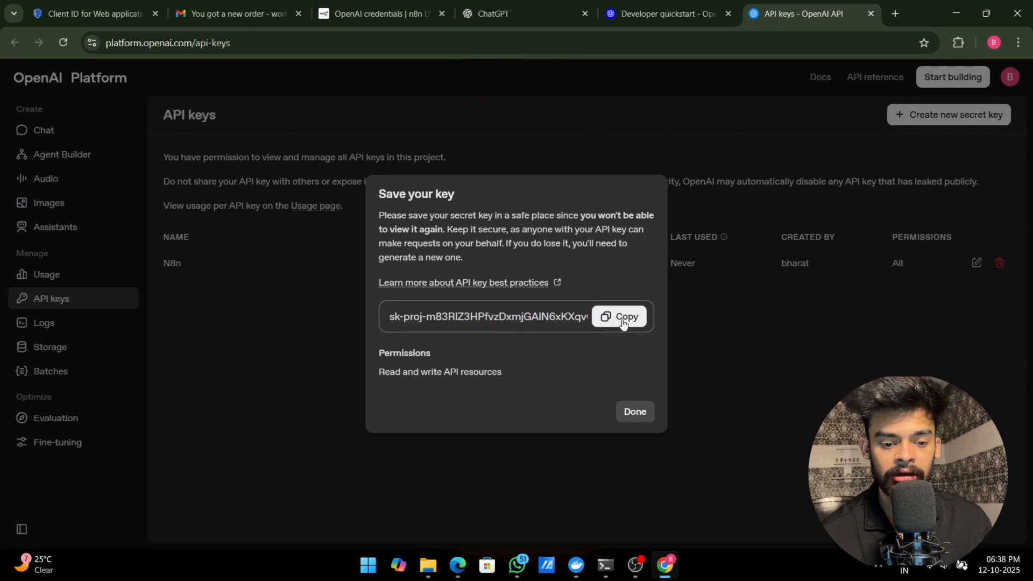
Step: Switch to n8n in Edge, replace the credential's API Key with the copied key, save it there and in the browser, and return to the canvas
{"action": "left_click", "coordinate": [458, 565]}
{"action": "left_click_drag", "start_coordinate": [501, 232], "coordinate": [289, 224]}
{"action": "key", "text": "ctrl+v"}
{"action": "left_click", "coordinate": [820, 112]}
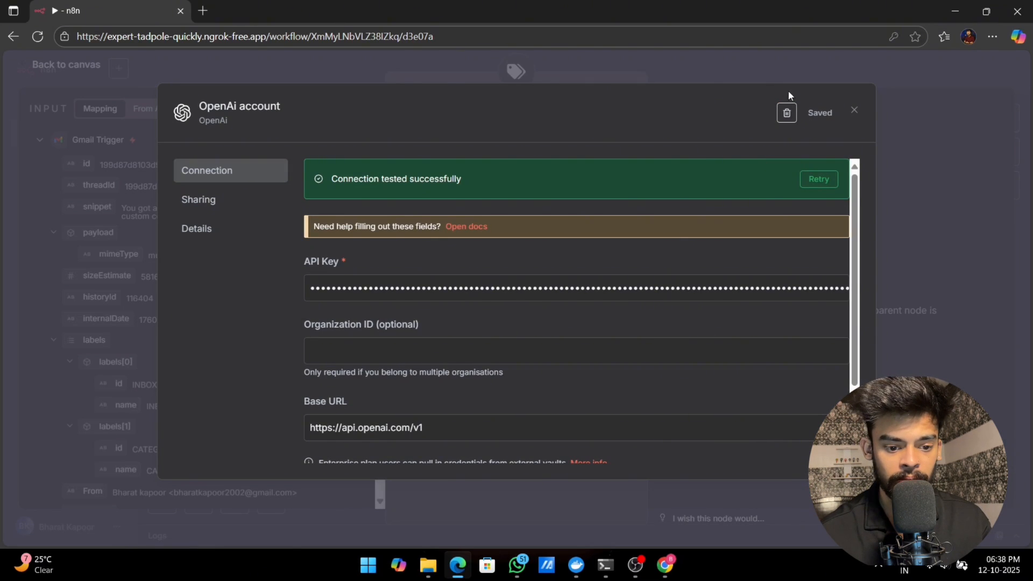
{"action": "left_click", "coordinate": [855, 110]}
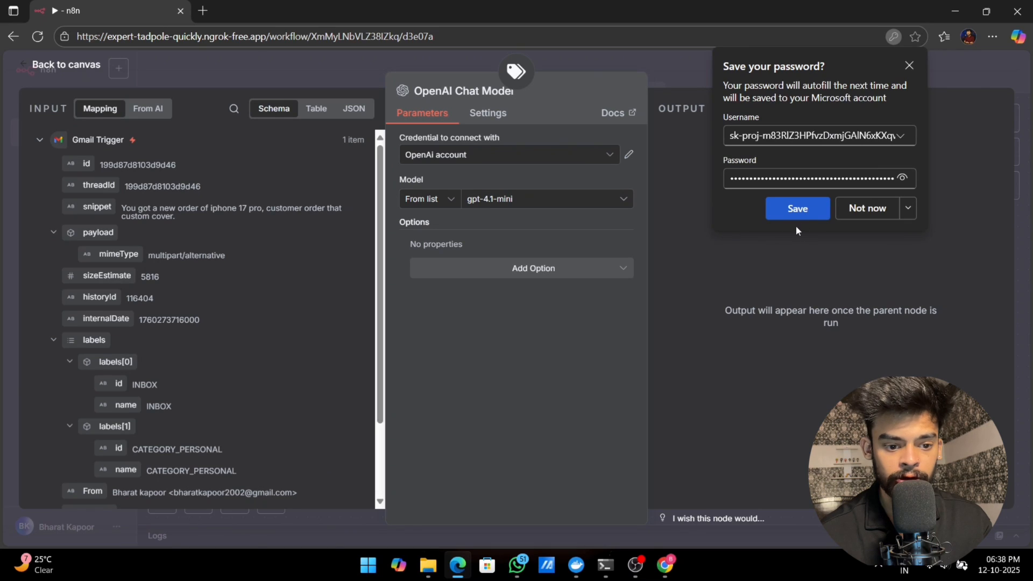
{"action": "left_click", "coordinate": [801, 209]}
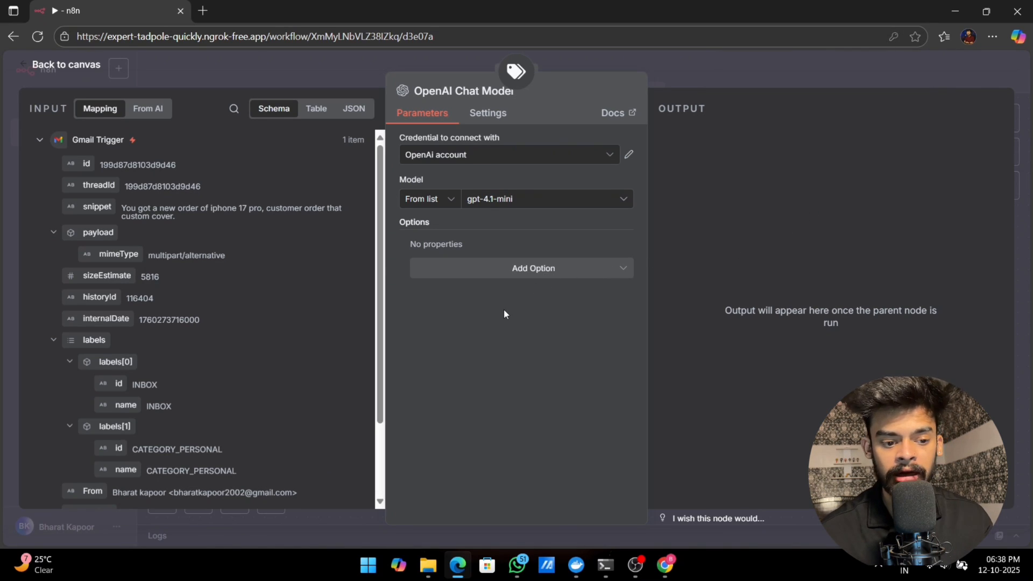
{"action": "left_click", "coordinate": [14, 63]}
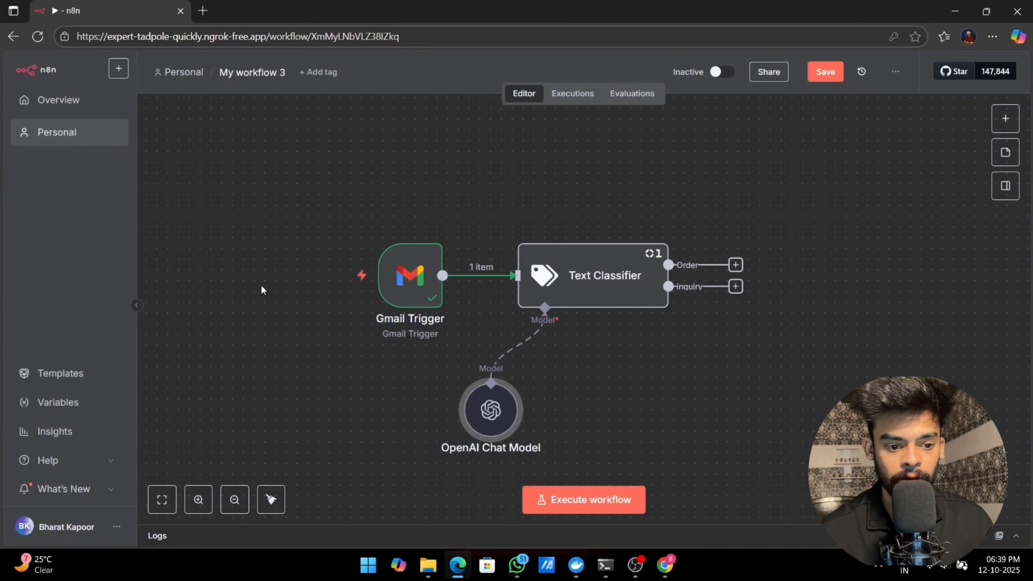
Step: Add an OpenAI node with the Message an assistant action to the Text Classifier's Order output
{"action": "left_click", "coordinate": [736, 266]}
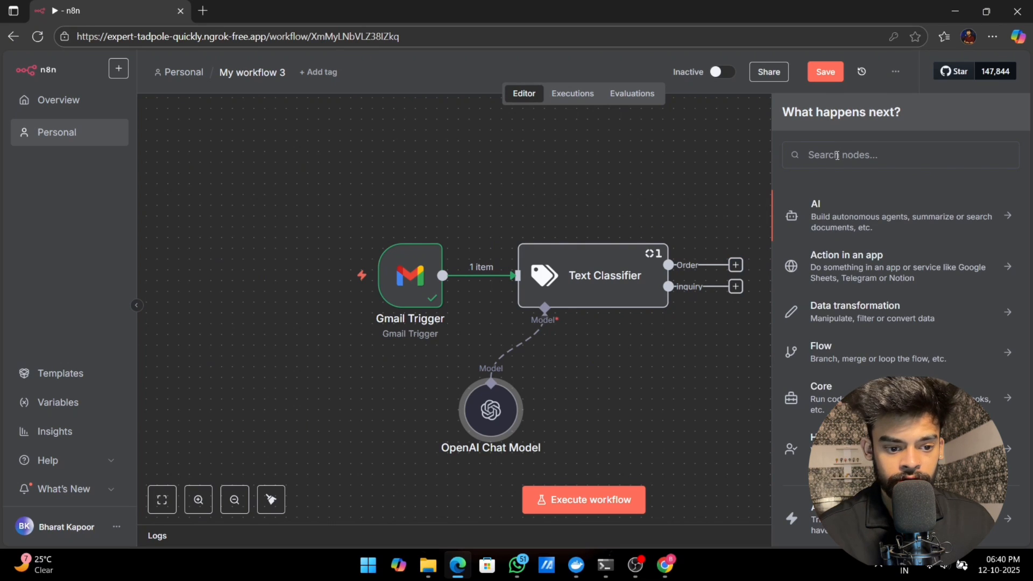
{"action": "type", "text": "open"}
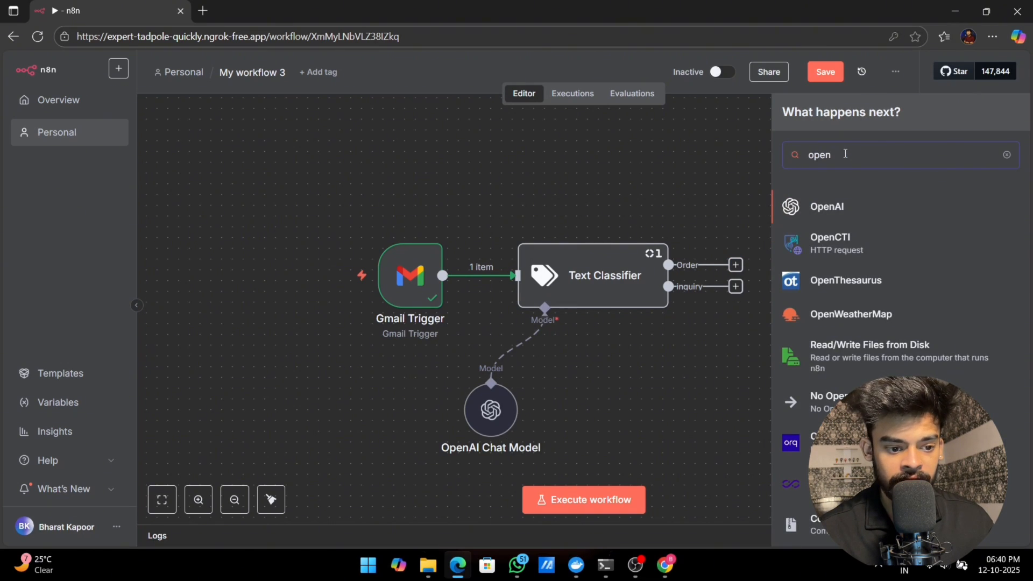
{"action": "left_click", "coordinate": [835, 217]}
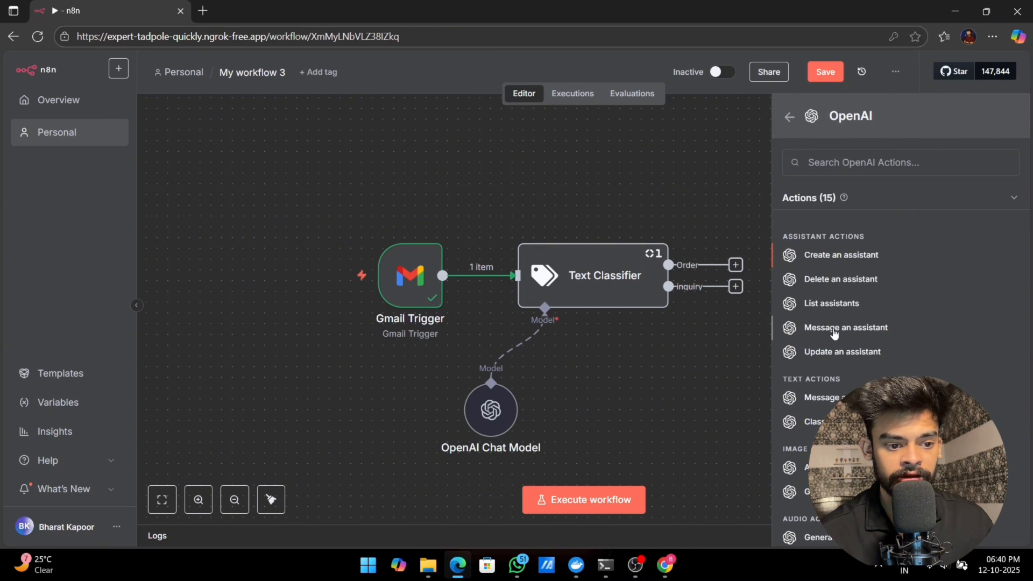
{"action": "left_click", "coordinate": [834, 327]}
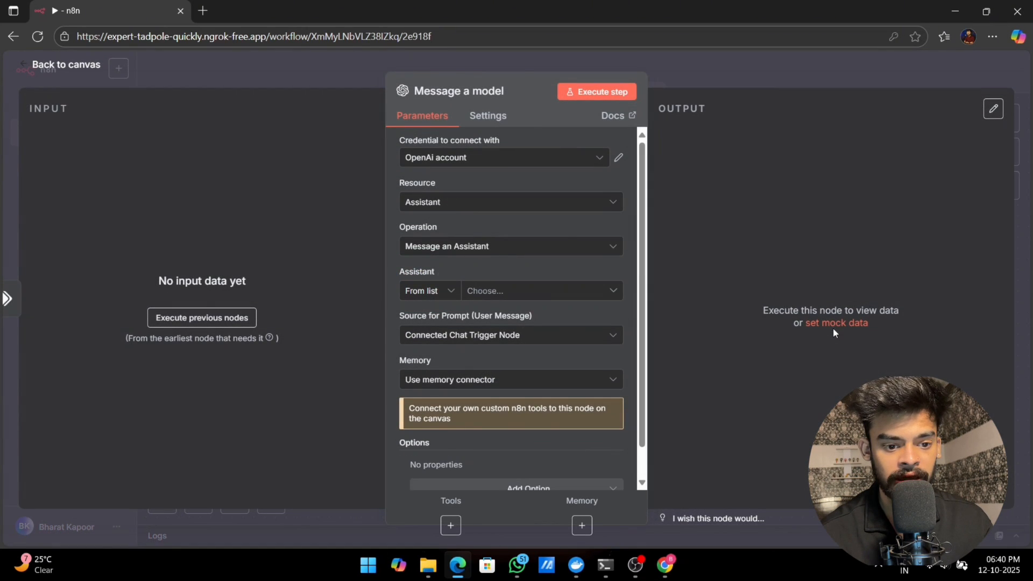
Step: Set the OpenAI node's resource to Text with the Message a Model operation and choose the GPT-4O-MINI model
{"action": "left_click", "coordinate": [601, 208]}
{"action": "left_click", "coordinate": [431, 258]}
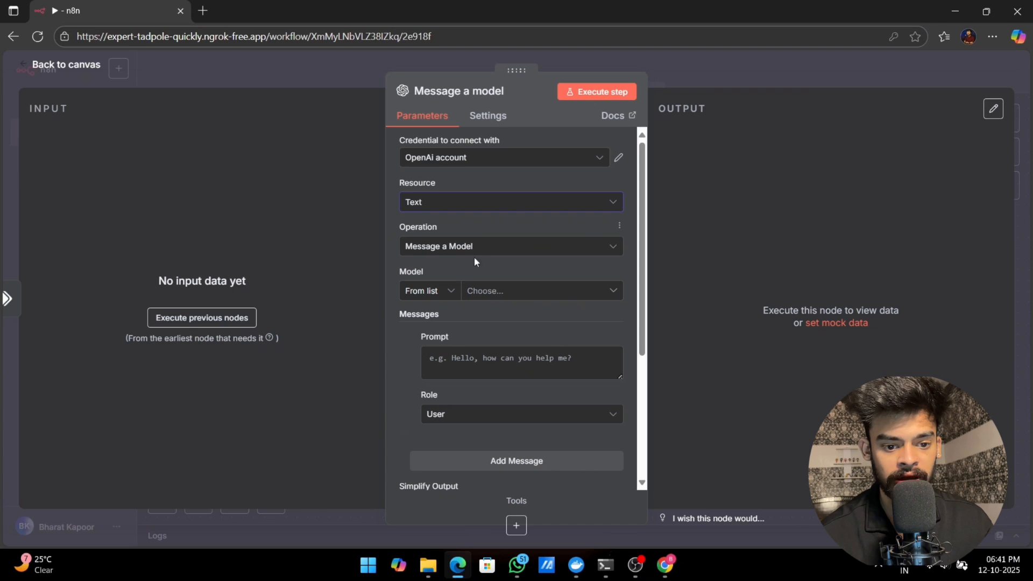
{"action": "left_click", "coordinate": [492, 252]}
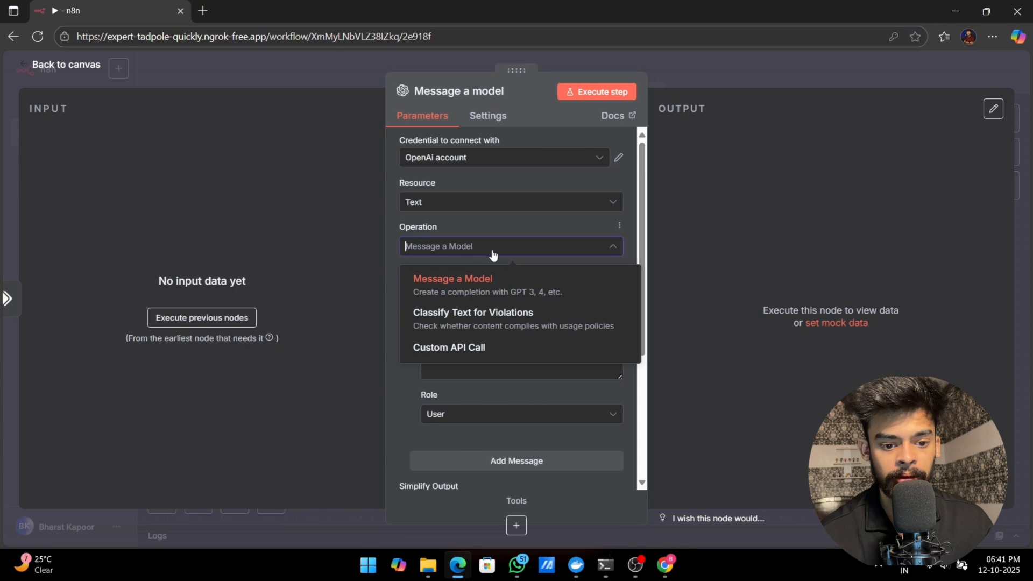
{"action": "left_click", "coordinate": [492, 253]}
{"action": "left_click", "coordinate": [478, 295]}
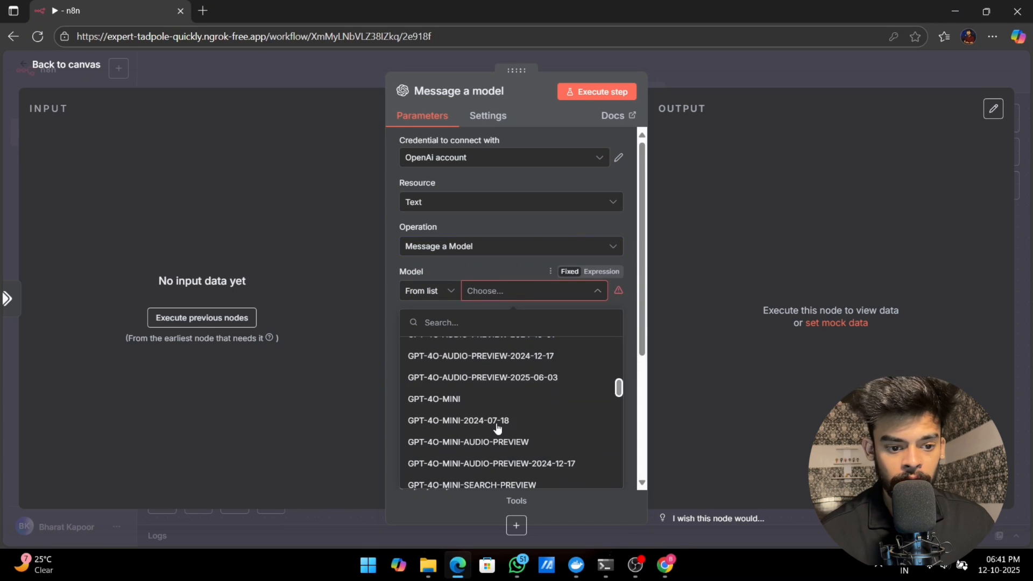
{"action": "left_click", "coordinate": [457, 398]}
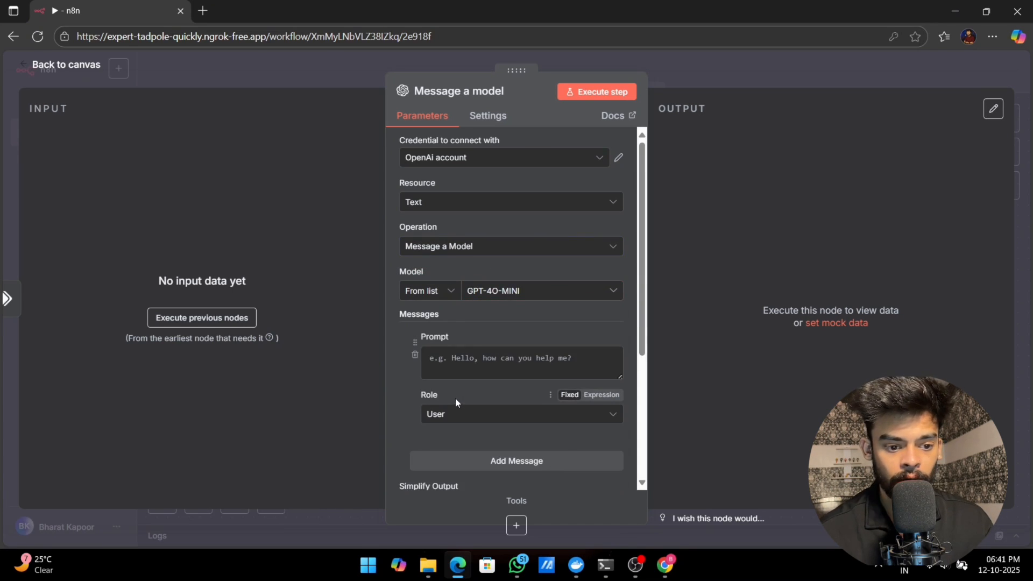
Step: Start the message prompt with "you act as a my personal Gmail assistant", correcting the spelling of Gmail and assistant
{"action": "left_click", "coordinate": [461, 359]}
{"action": "type", "text": "you act as a my personal gmail assistance"}
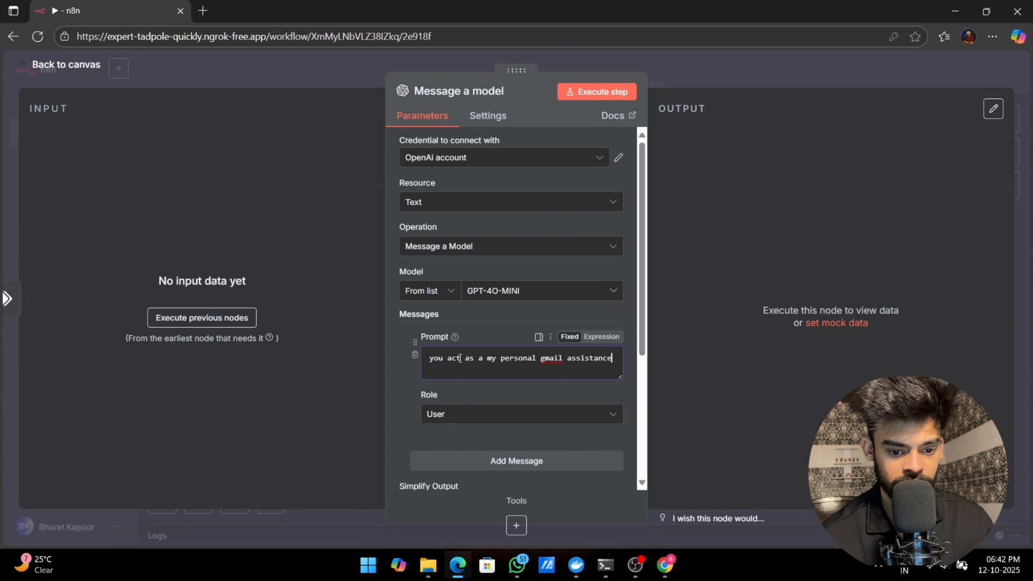
{"action": "right_click", "coordinate": [550, 360]}
{"action": "mouse_move", "coordinate": [548, 371]}
{"action": "left_click", "coordinate": [583, 376]}
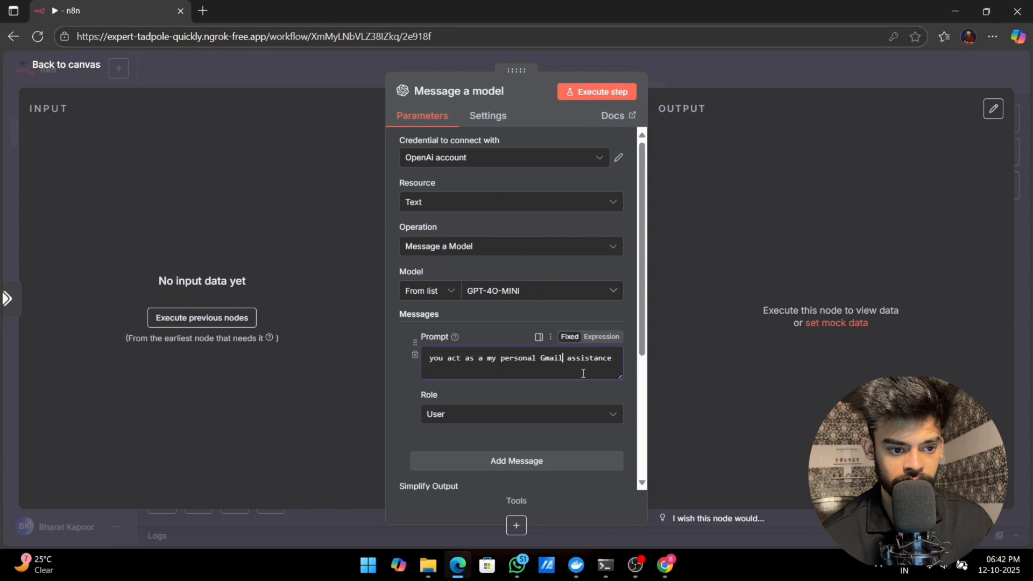
{"action": "key", "text": "End"}
{"action": "key", "text": "BackSpace"}
{"action": "key", "text": "BackSpace"}
{"action": "type", "text": "t"}
Step: Continue the prompt with "you will reply on this email like a professional copywriter" and add a new line reading "email:"
{"action": "key", "text": "Return"}
{"action": "type", "text": "you will reply on this ema"}
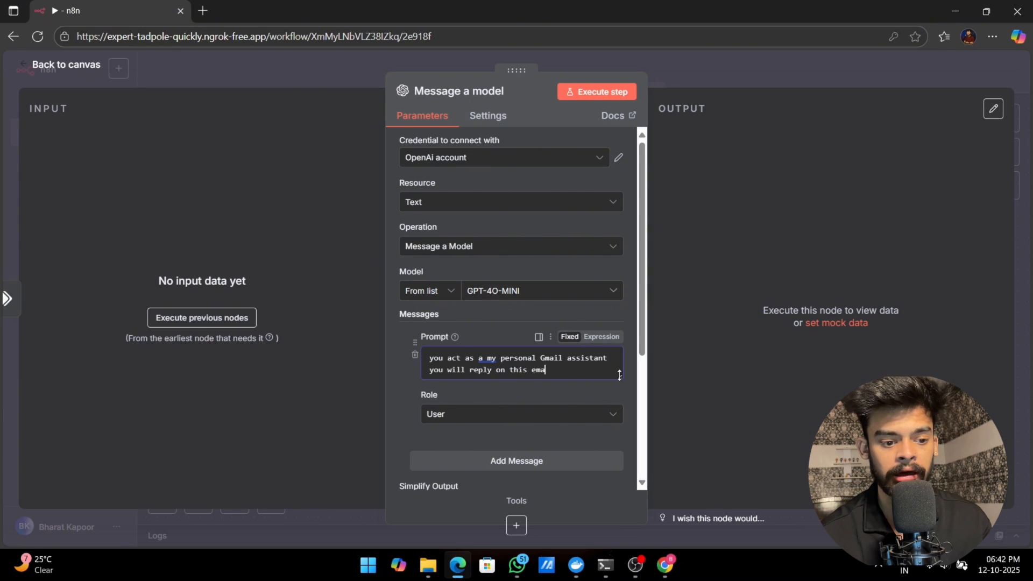
{"action": "type", "text": "il like a professional"}
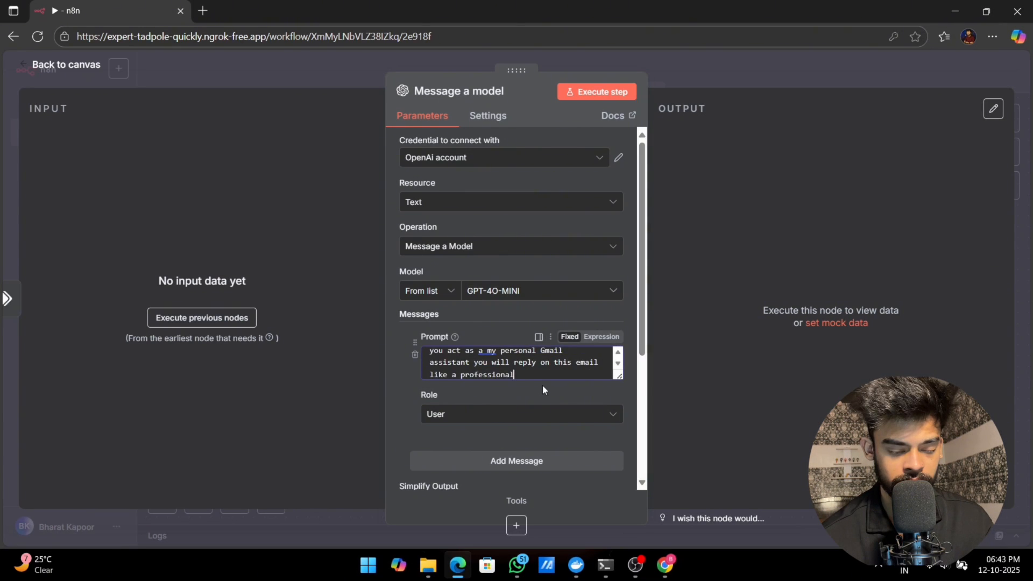
{"action": "type", "text": " copywriter"}
{"action": "key", "text": "Return"}
{"action": "type", "text": "email;:"}
Step: Execute the previous nodes and map the Text Classifier's snippet field after "email:" in the prompt as {{ $json.snippet }}
{"action": "left_click", "coordinate": [221, 318]}
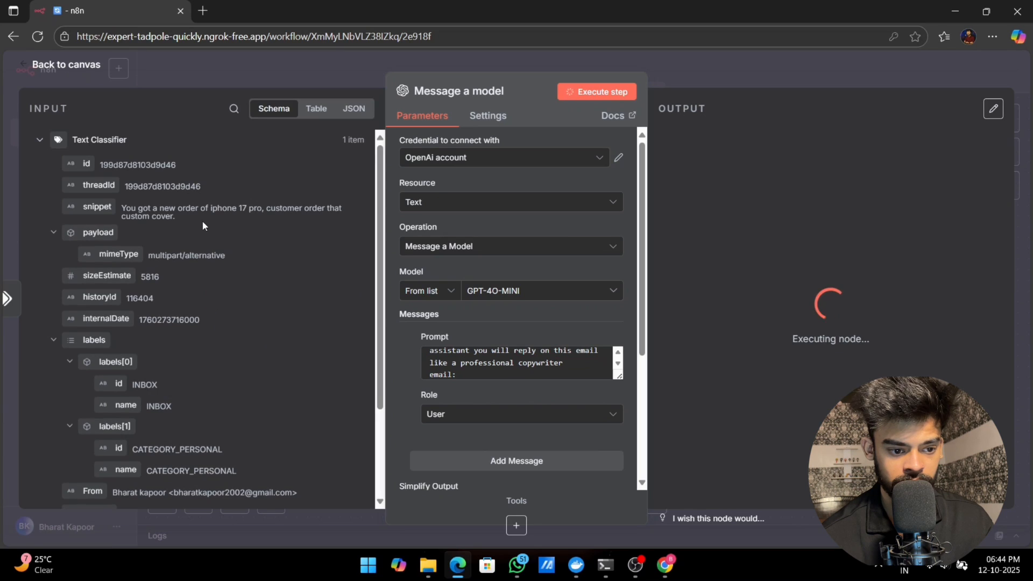
{"action": "left_click_drag", "start_coordinate": [97, 206], "coordinate": [457, 374]}
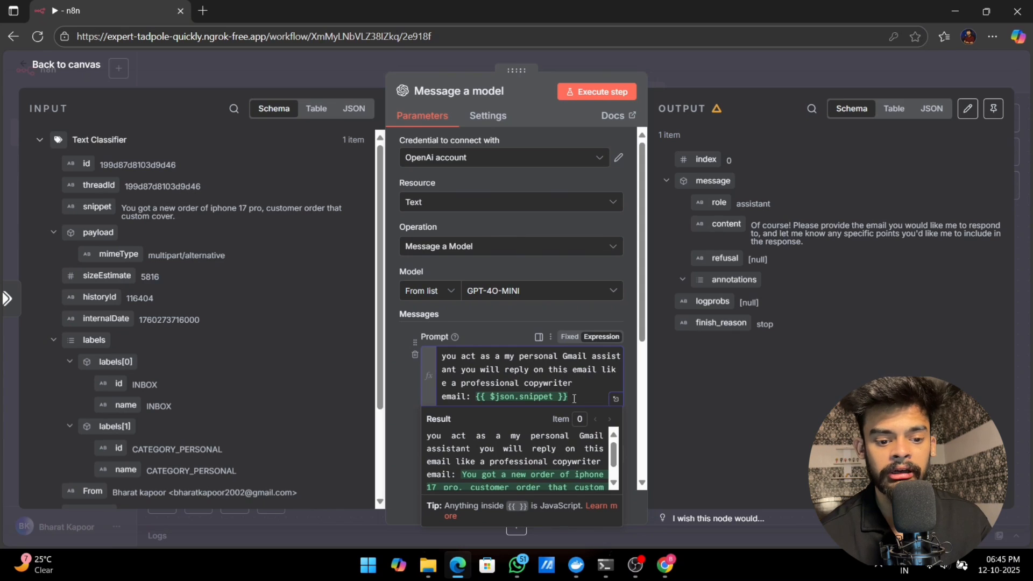
{"action": "left_click", "coordinate": [393, 379]}
Step: Set the message role to System, turn off Simplify Output, and turn on Output Content as JSON
{"action": "scroll", "coordinate": [557, 352], "scroll_direction": "down", "scroll_amount": 2}
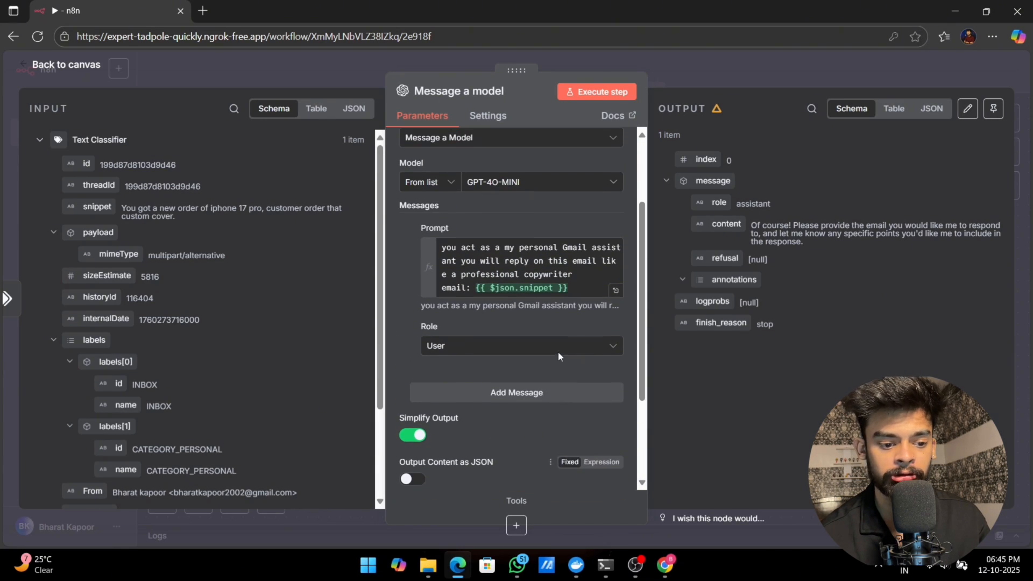
{"action": "left_click", "coordinate": [543, 347]}
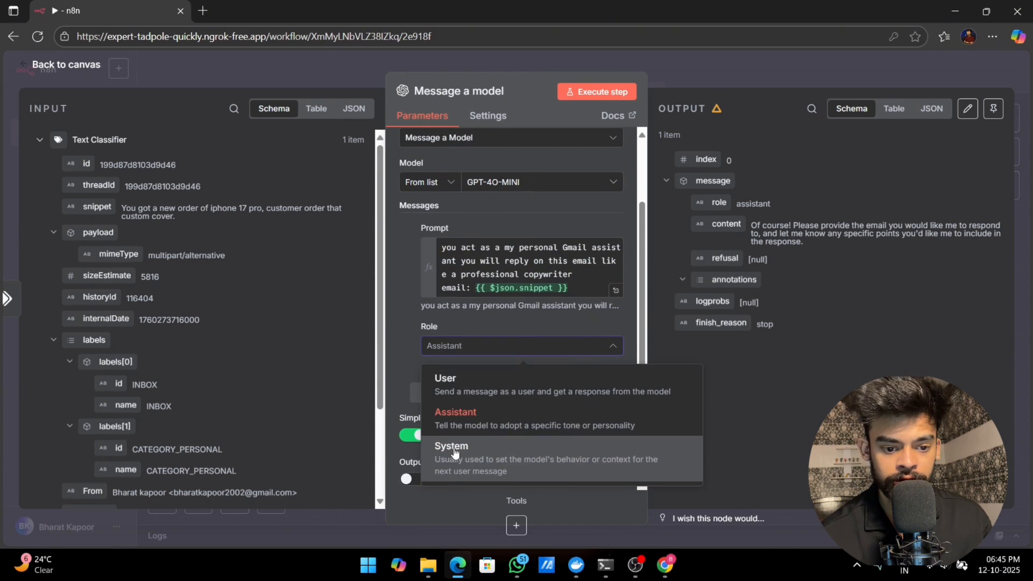
{"action": "left_click", "coordinate": [455, 451]}
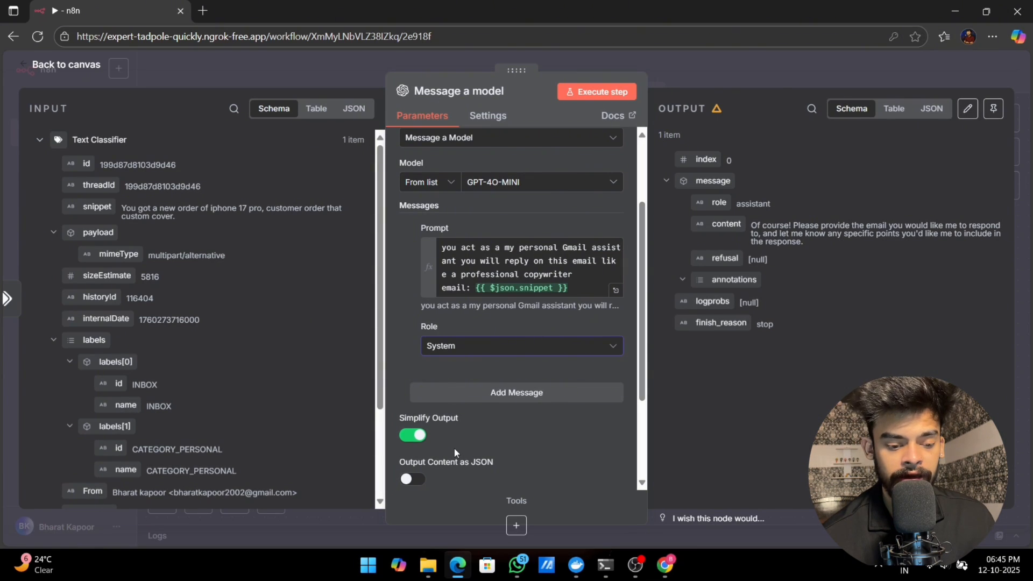
{"action": "left_click", "coordinate": [416, 435]}
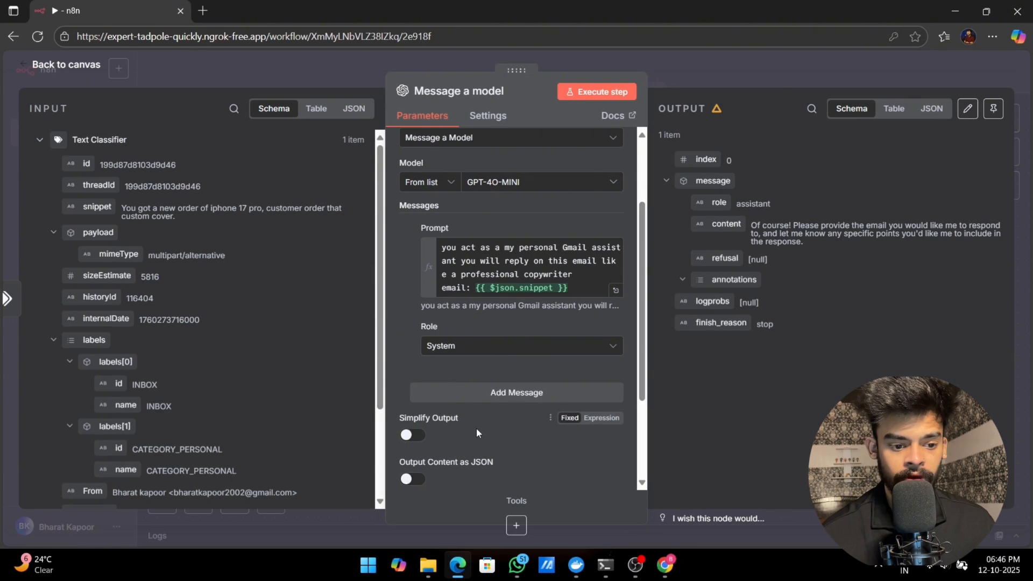
{"action": "scroll", "coordinate": [476, 433], "scroll_direction": "down", "scroll_amount": 3}
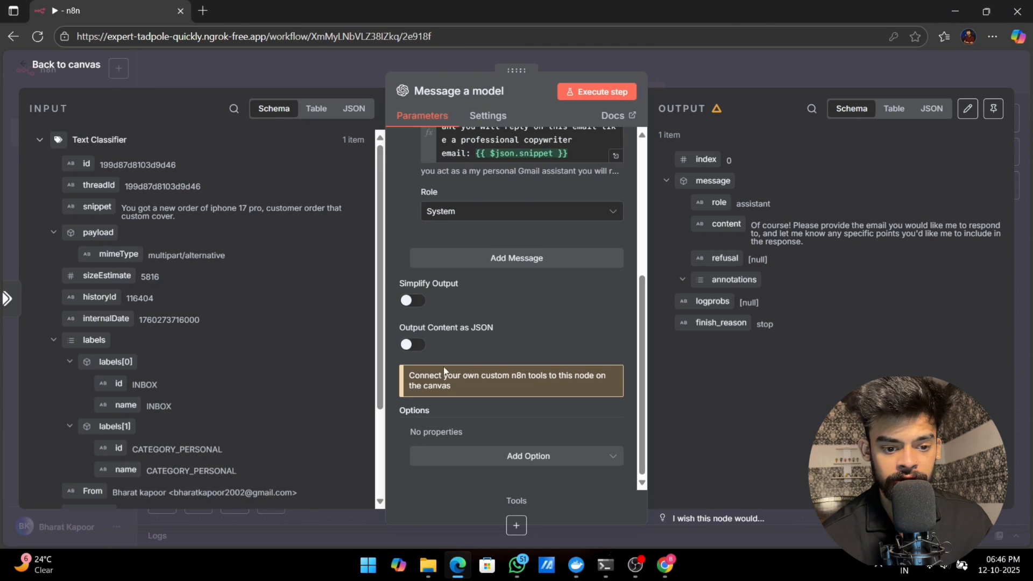
{"action": "left_click", "coordinate": [407, 345]}
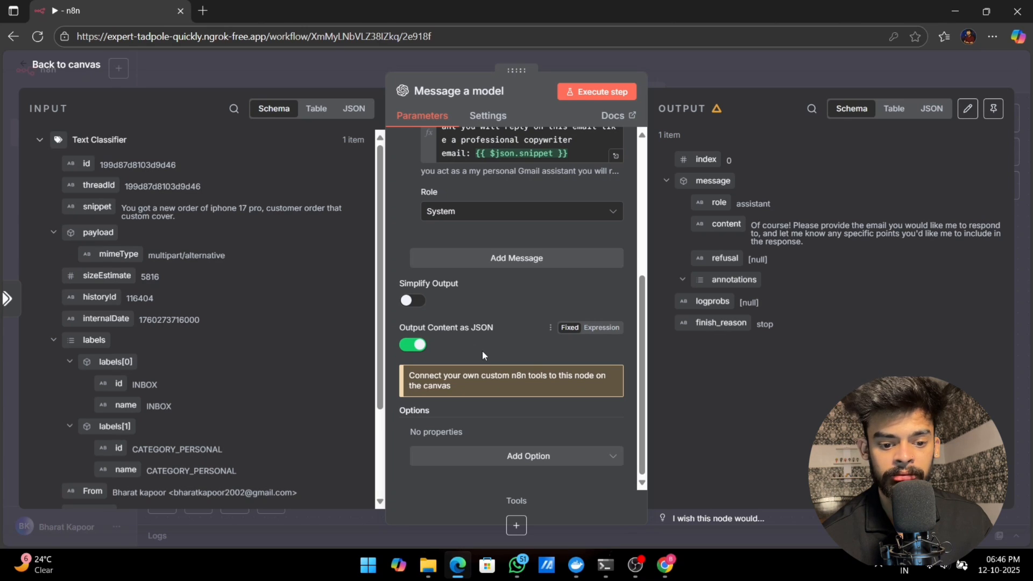
{"action": "scroll", "coordinate": [490, 190], "scroll_direction": "up", "scroll_amount": 1}
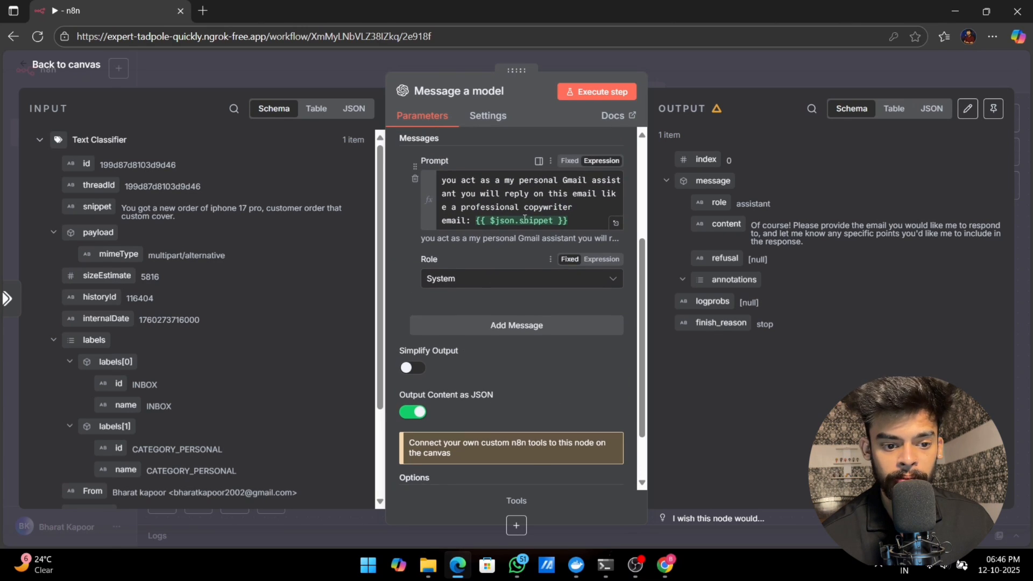
{"action": "left_click", "coordinate": [581, 208]}
{"action": "key", "text": "Return"}
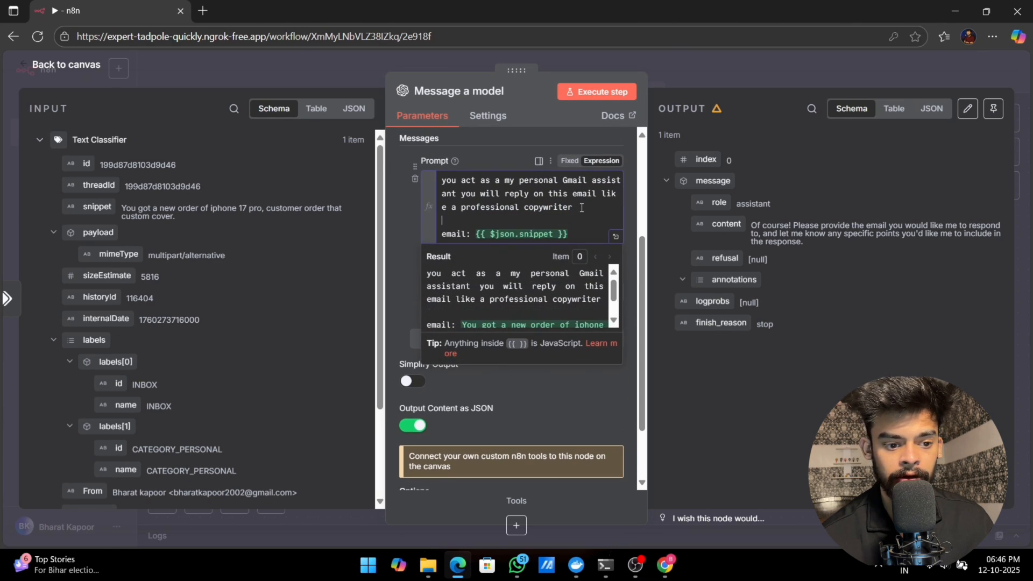
{"action": "type", "text": "you have to give me the answer"}
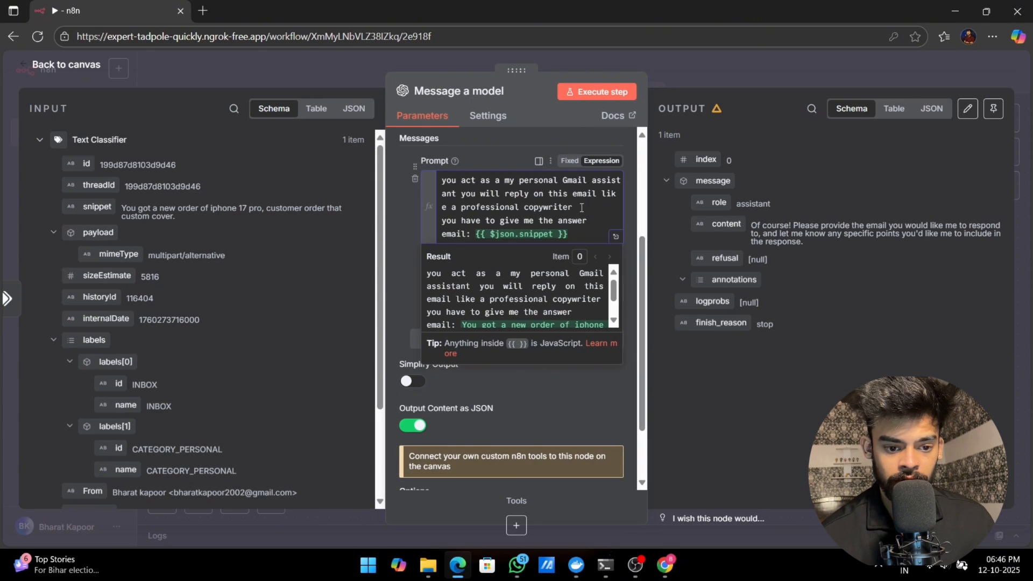
{"action": "key", "text": "BackSpace"}
{"action": "key", "text": "BackSpace"}
{"action": "key", "text": "BackSpace"}
{"action": "key", "text": "BackSpace"}
{"action": "key", "text": "BackSpace"}
{"action": "key", "text": "BackSpace"}
{"action": "key", "text": "BackSpace"}
{"action": "key", "text": "BackSpace"}
{"action": "key", "text": "BackSpace"}
{"action": "key", "text": "BackSpace"}
{"action": "key", "text": "BackSpace"}
{"action": "key", "text": "BackSpace"}
{"action": "key", "text": "BackSpace"}
{"action": "key", "text": "BackSpace"}
{"action": "key", "text": "BackSpace"}
{"action": "key", "text": "BackSpace"}
{"action": "key", "text": "BackSpace"}
{"action": "key", "text": "BackSpace"}
{"action": "key", "text": "BackSpace"}
{"action": "key", "text": "BackSpace"}
Step: Add a line below the email expression in the prompt reading "you have to give me a reply in two types"
{"action": "left_click", "coordinate": [595, 238]}
{"action": "key", "text": "Return"}
{"action": "type", "text": "you have to give me "}
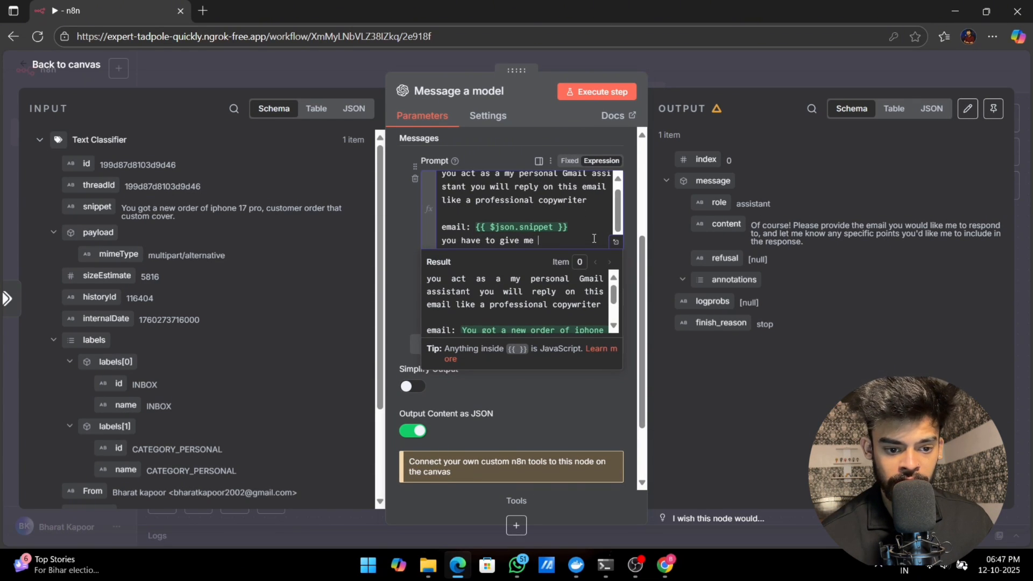
{"action": "type", "text": "a reply in 1wo ty"}
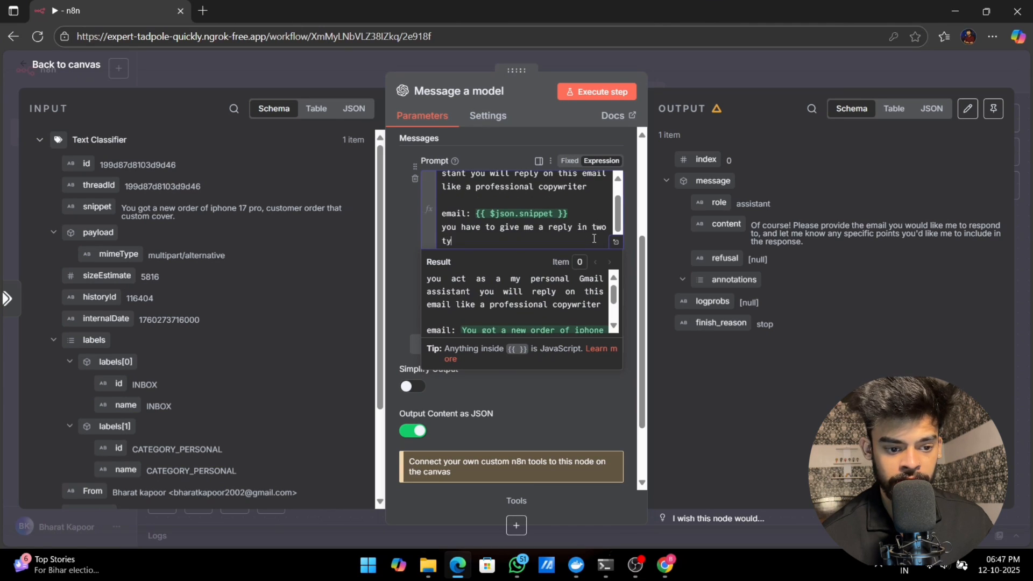
{"action": "type", "text": "pes  one  you give"}
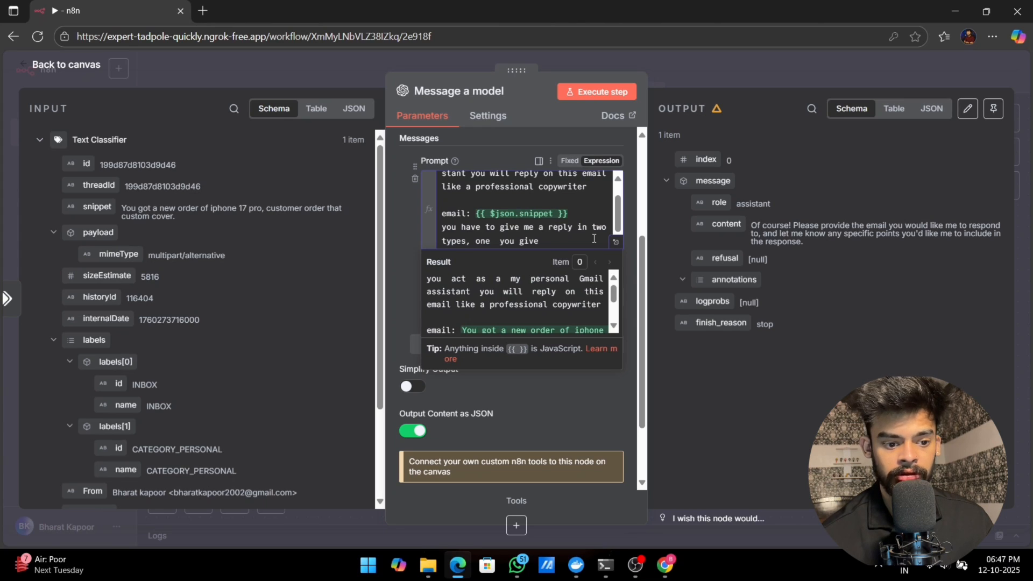
{"action": "type", "text": "  subject line a"}
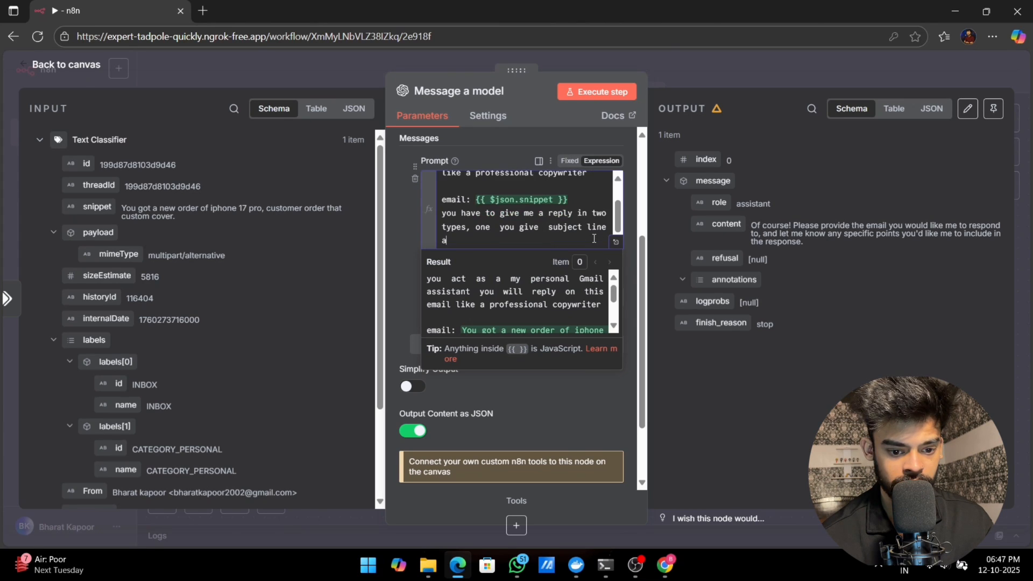
{"action": "type", "text": "nd one in a "}
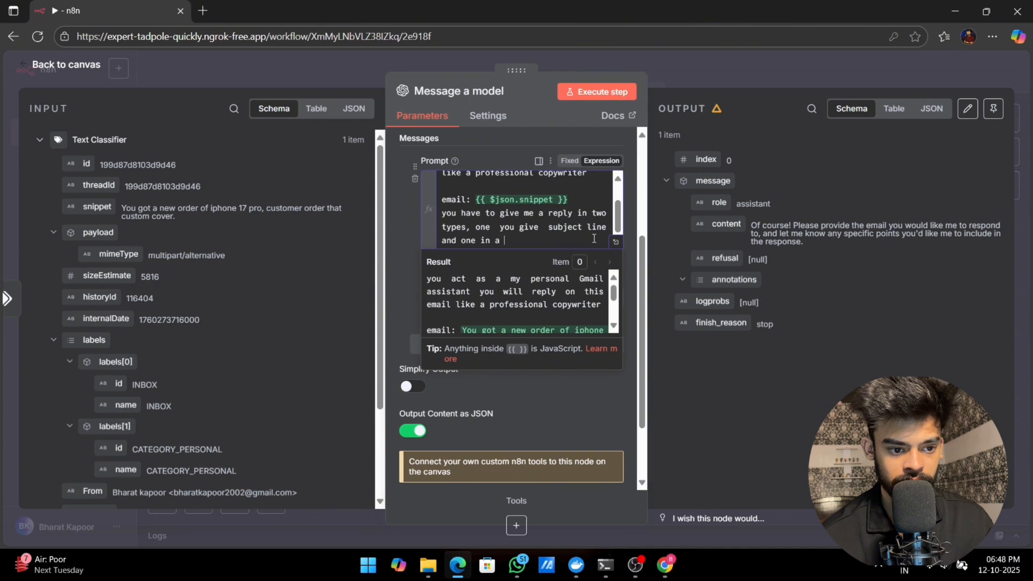
{"action": "type", "text": "email"}
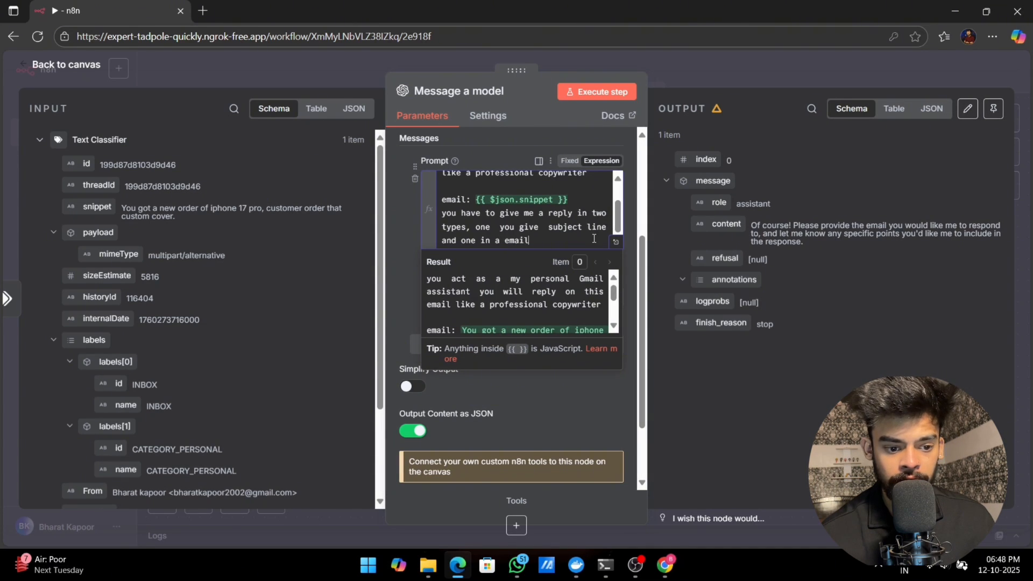
{"action": "type", "text": " response"}
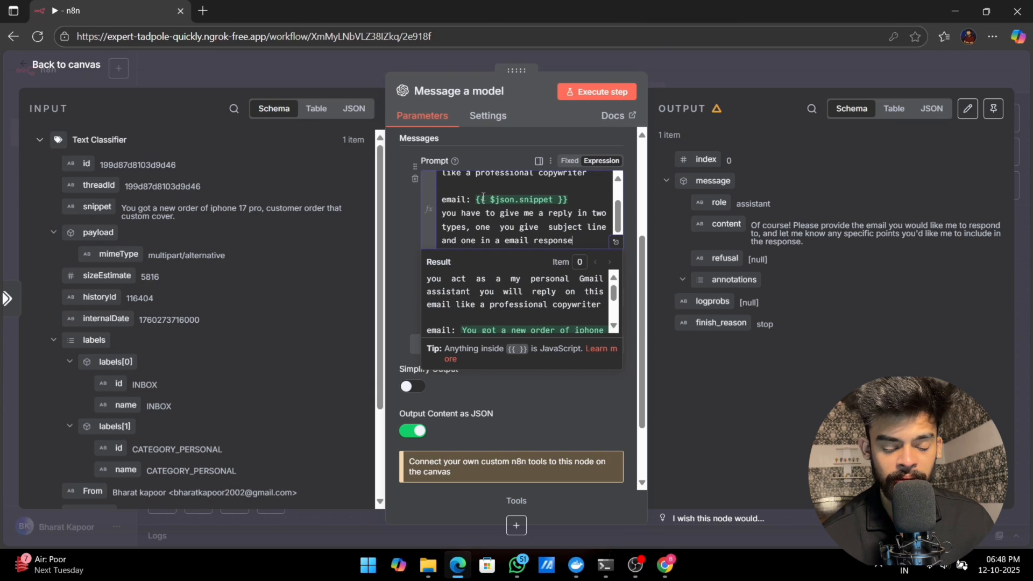
Step: Execute the Message a model node and review the generated subject_line and email_response fields in its output
{"action": "left_click", "coordinate": [396, 276]}
{"action": "left_click", "coordinate": [607, 90]}
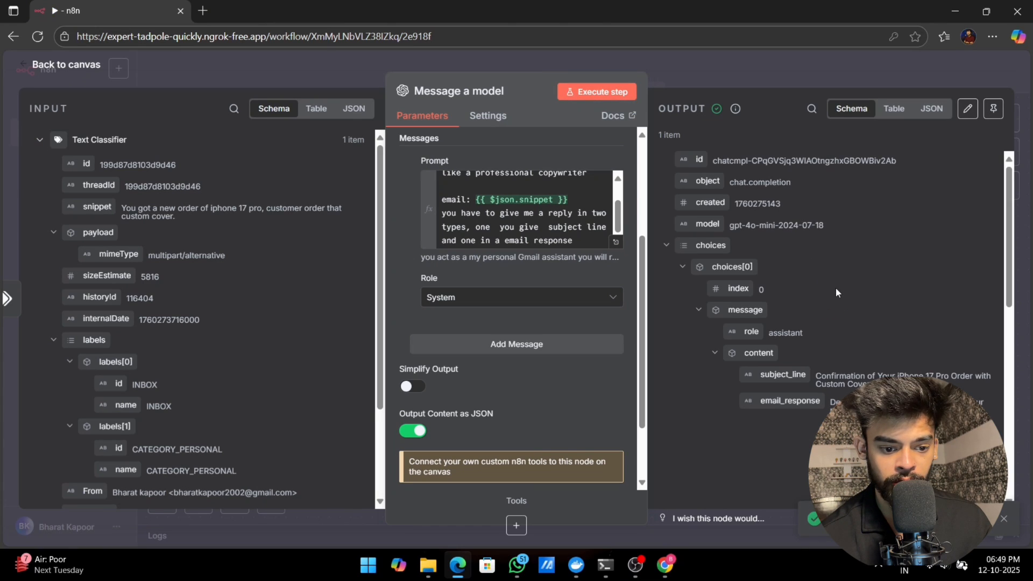
{"action": "scroll", "coordinate": [835, 287], "scroll_direction": "down", "scroll_amount": 3}
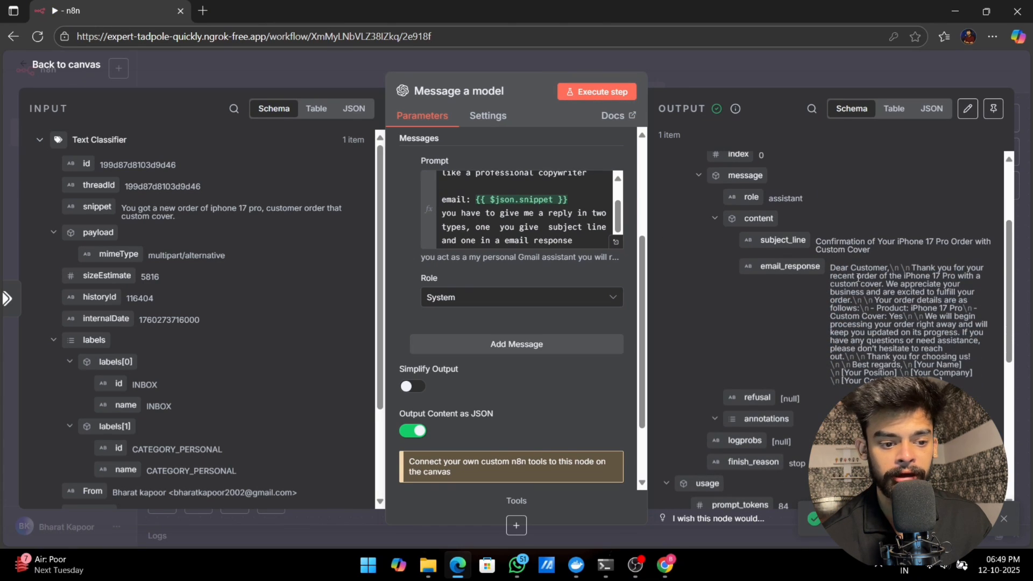
{"action": "left_click_drag", "start_coordinate": [829, 269], "coordinate": [978, 255]}
{"action": "left_click", "coordinate": [802, 313]}
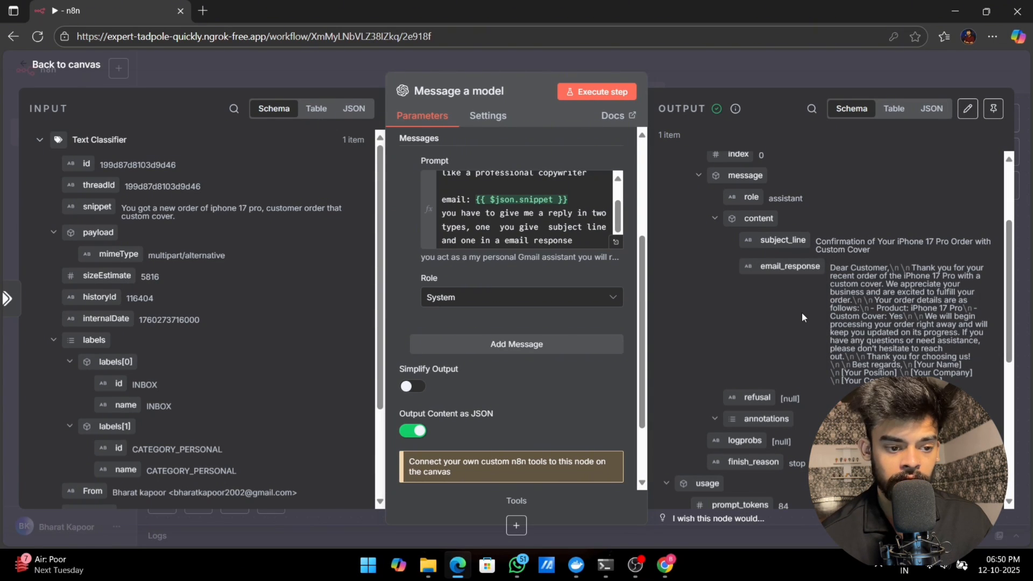
Step: Return to the canvas and add a Gmail "Create a draft" node after the Message a model node
{"action": "left_click", "coordinate": [37, 64]}
{"action": "left_click", "coordinate": [293, 322]}
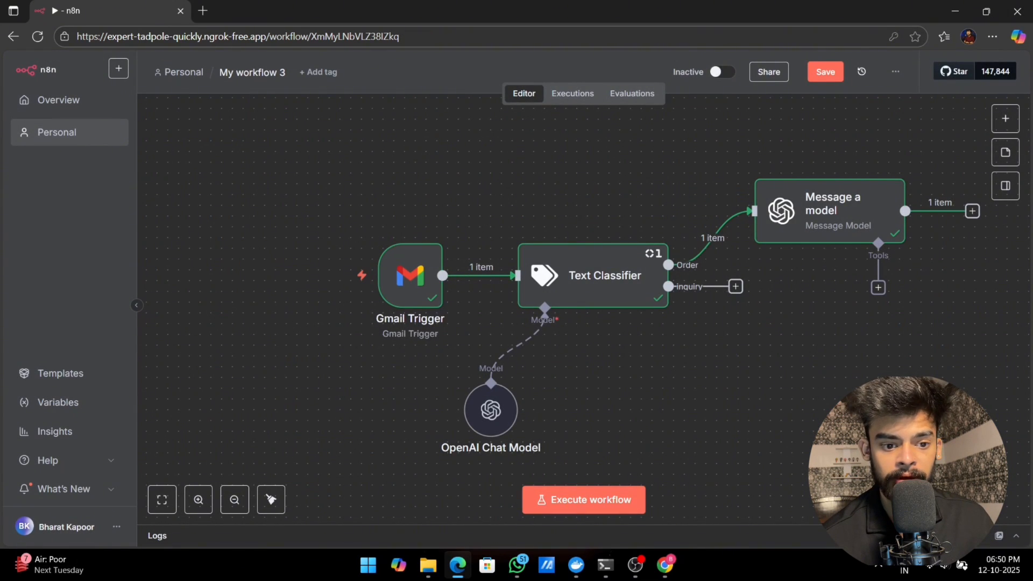
{"action": "left_click", "coordinate": [972, 211]}
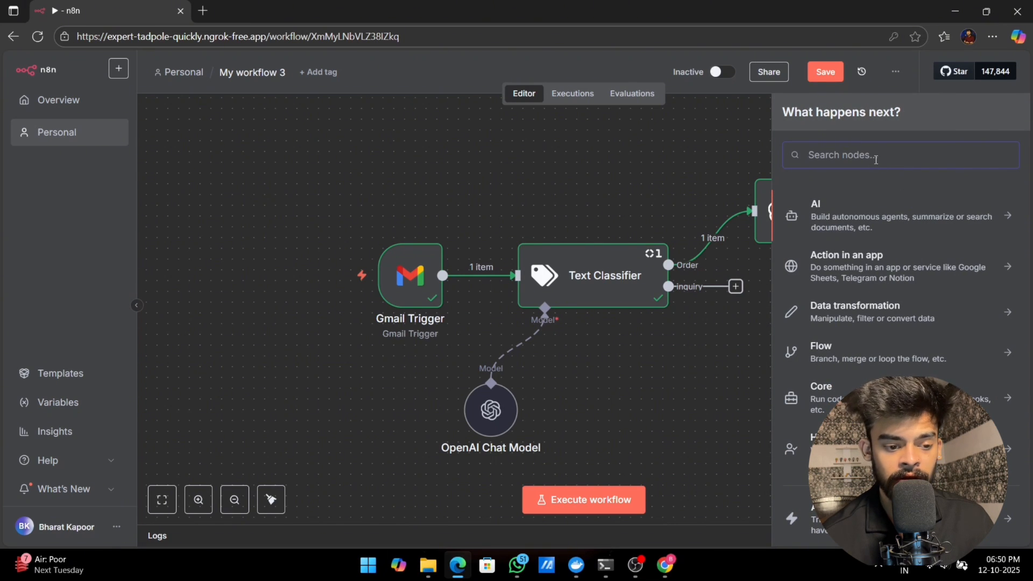
{"action": "type", "text": "gmail"}
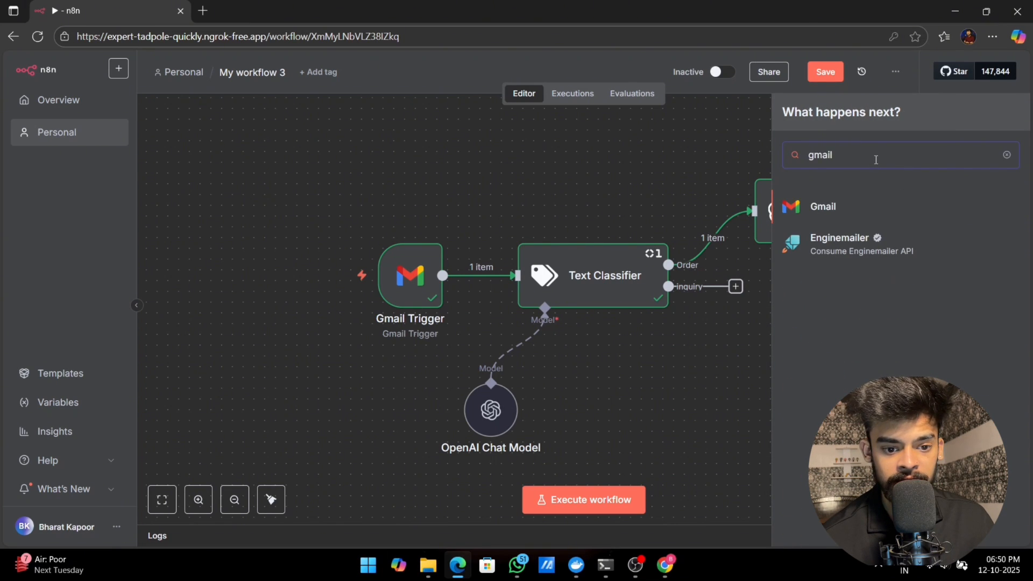
{"action": "left_click", "coordinate": [823, 206]}
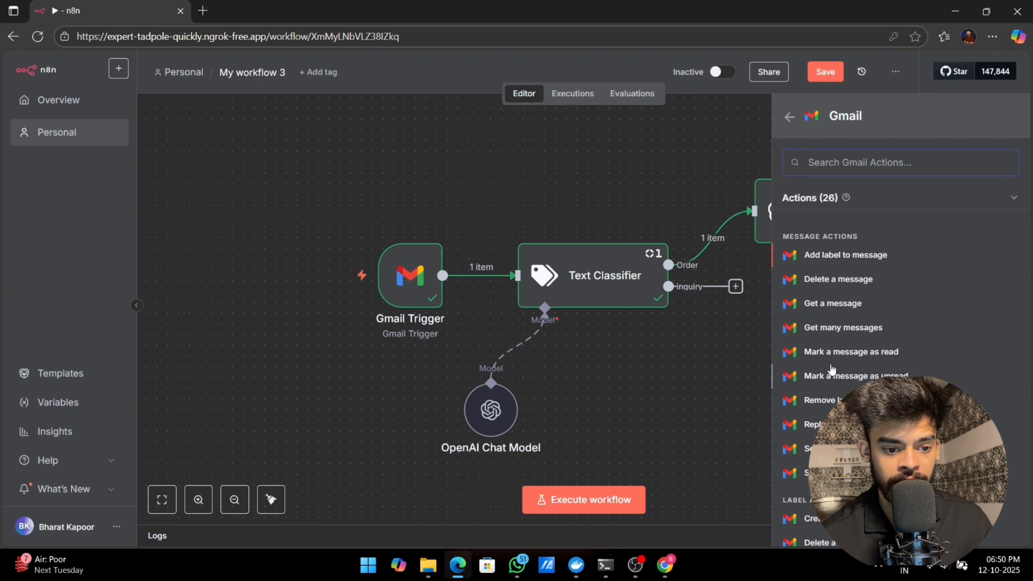
{"action": "scroll", "coordinate": [832, 369], "scroll_direction": "down", "scroll_amount": 5}
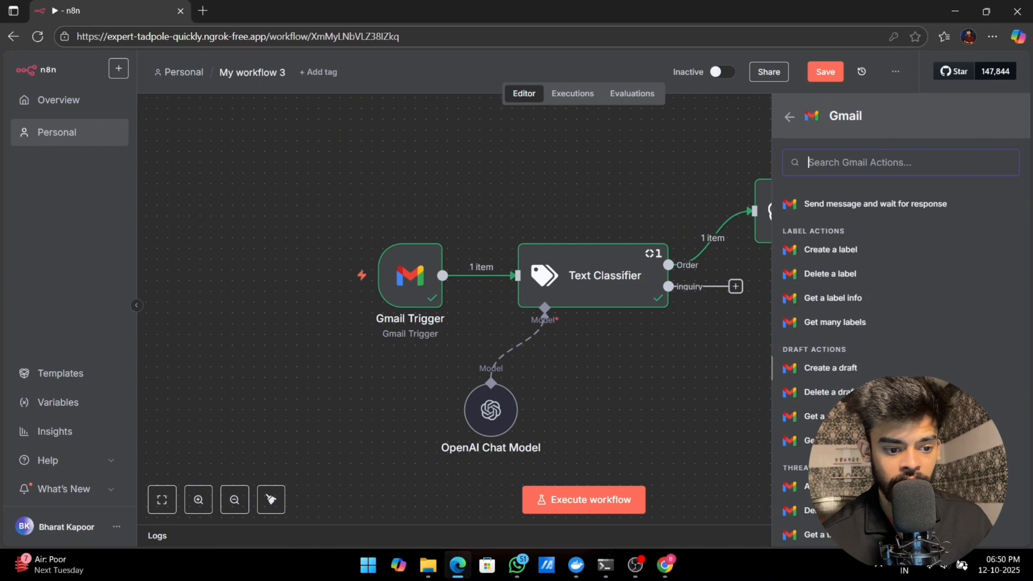
{"action": "left_click", "coordinate": [841, 371]}
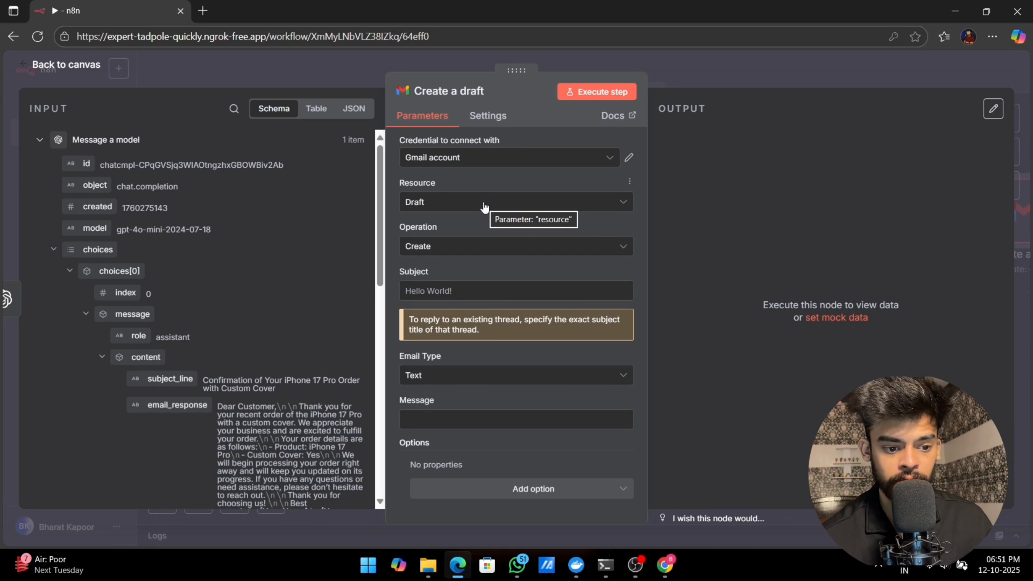
Step: Set the Gmail node's resource to Draft and its operation to Create
{"action": "left_click", "coordinate": [436, 199]}
{"action": "left_click", "coordinate": [434, 278]}
{"action": "left_click", "coordinate": [457, 246]}
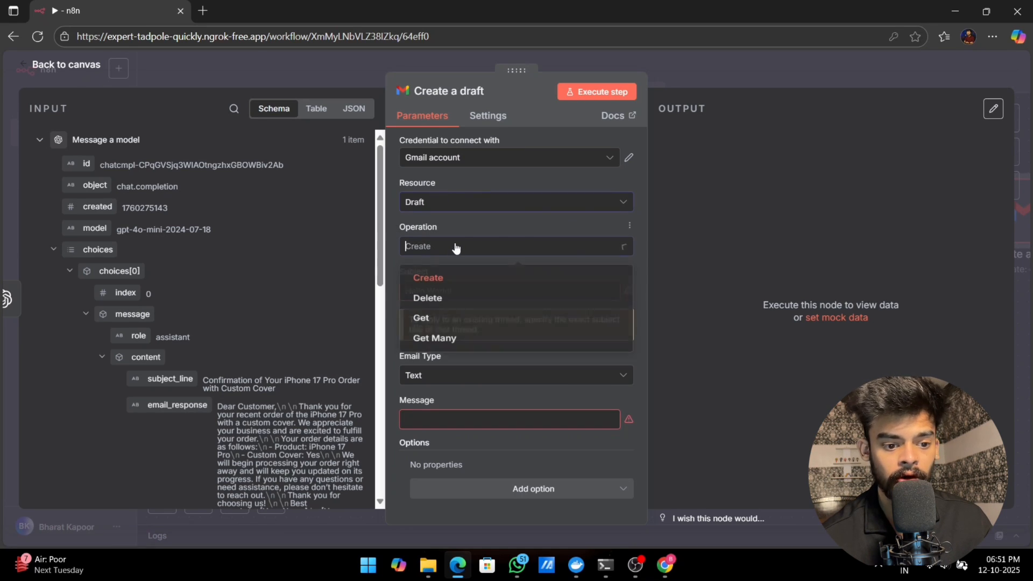
{"action": "left_click", "coordinate": [431, 276]}
Step: Map the model's subject_line output to the draft's Subject and its email_response output to the Message
{"action": "left_click", "coordinate": [428, 291]}
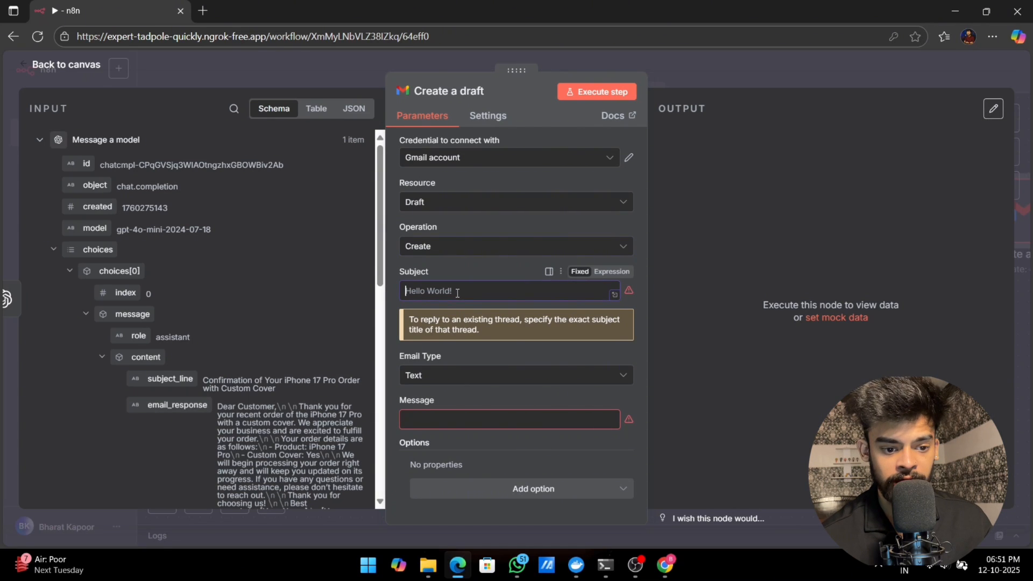
{"action": "scroll", "coordinate": [213, 289], "scroll_direction": "down", "scroll_amount": 1}
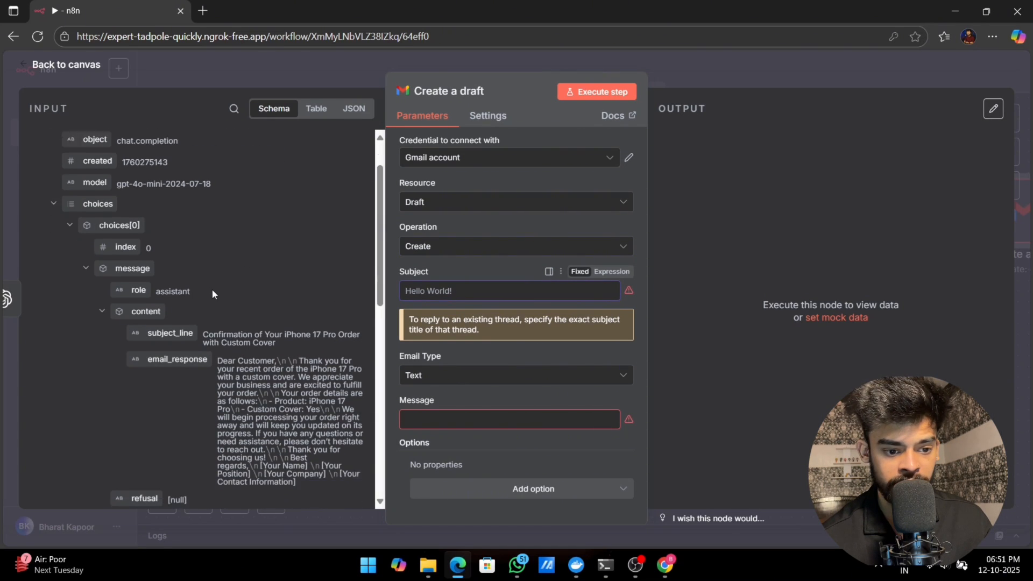
{"action": "left_click_drag", "start_coordinate": [158, 315], "coordinate": [455, 295]}
{"action": "left_click_drag", "start_coordinate": [177, 338], "coordinate": [444, 451]}
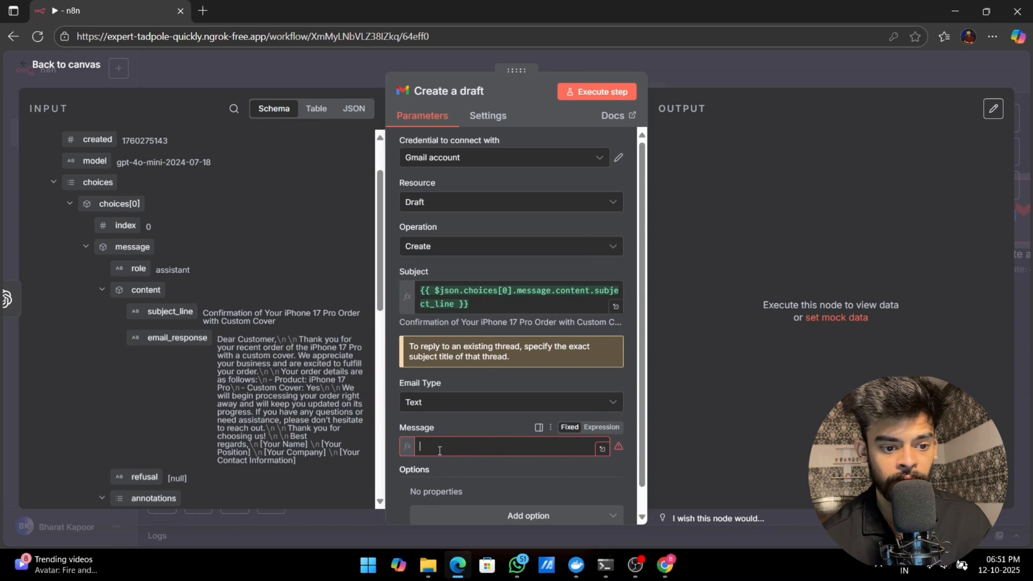
{"action": "left_click", "coordinate": [389, 423]}
{"action": "scroll", "coordinate": [406, 403], "scroll_direction": "down", "scroll_amount": 1}
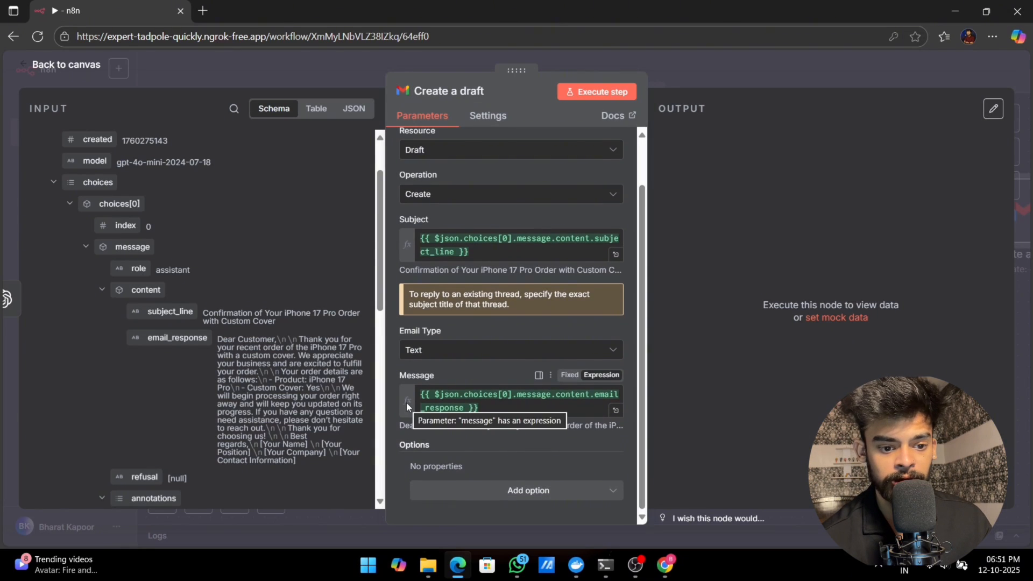
Step: Execute the Create a draft node, then switch to Gmail and review the generated iPhone 17 Pro order confirmation in Drafts
{"action": "left_click", "coordinate": [580, 93]}
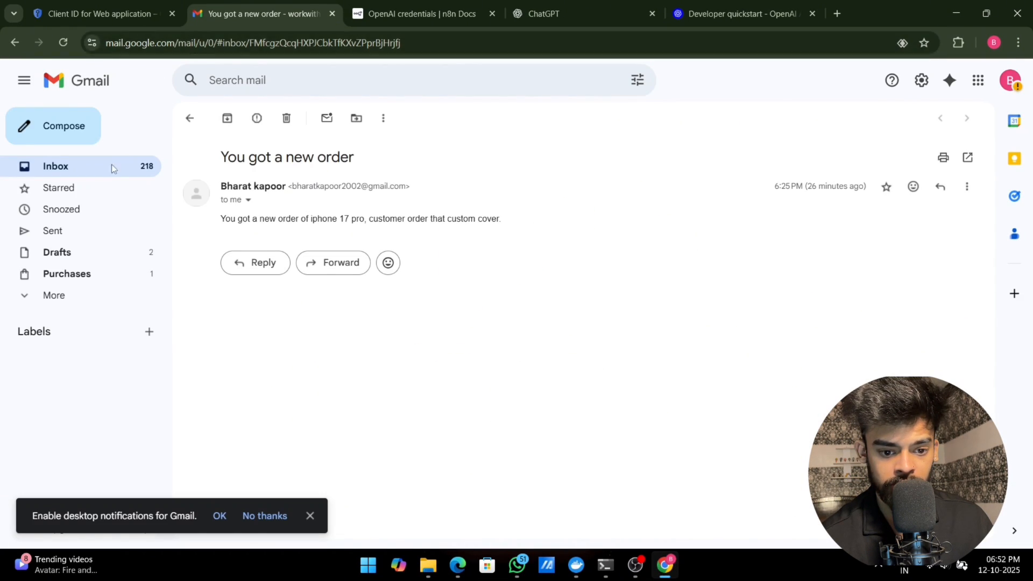
{"action": "left_click", "coordinate": [64, 252]}
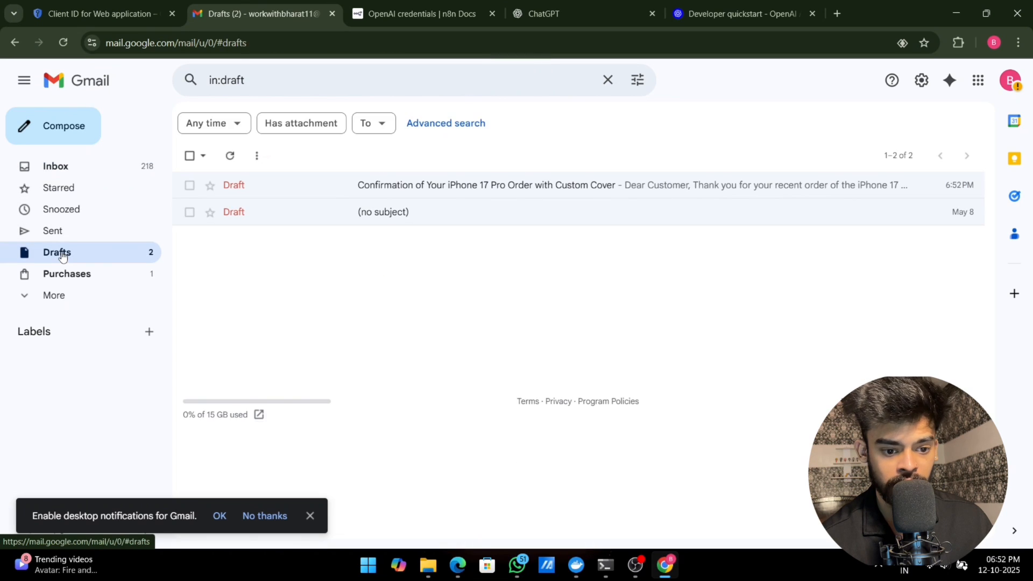
{"action": "left_click", "coordinate": [343, 194]}
{"action": "left_click", "coordinate": [723, 275]}
{"action": "scroll", "coordinate": [722, 275], "scroll_direction": "down", "scroll_amount": 1}
{"action": "scroll", "coordinate": [722, 275], "scroll_direction": "up", "scroll_amount": 1}
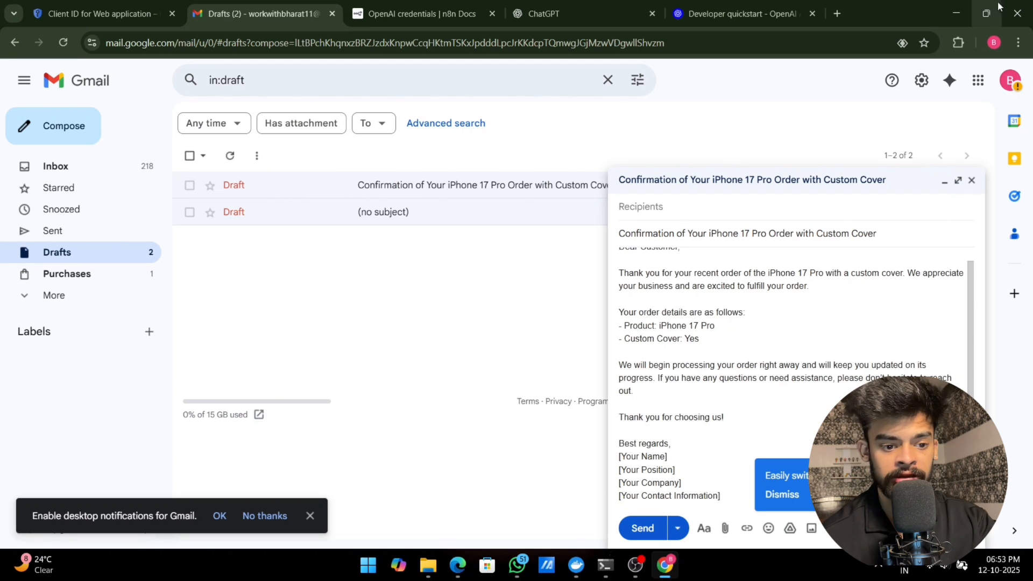
{"action": "left_click", "coordinate": [961, 14]}
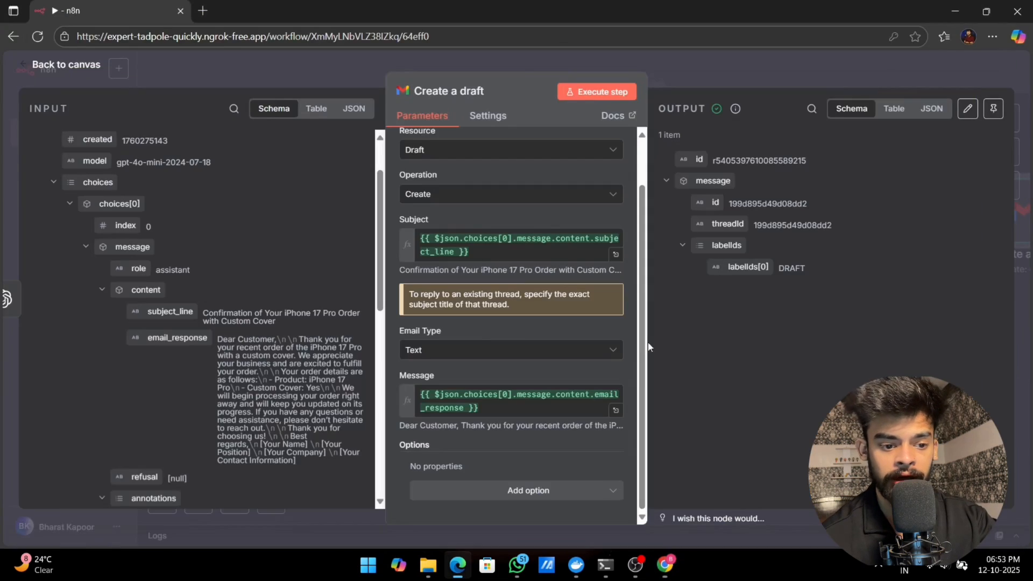
Step: Return to the canvas and add an OpenAI "Message an assistant" node to the Text Classifier's inquiry branch
{"action": "left_click", "coordinate": [68, 64]}
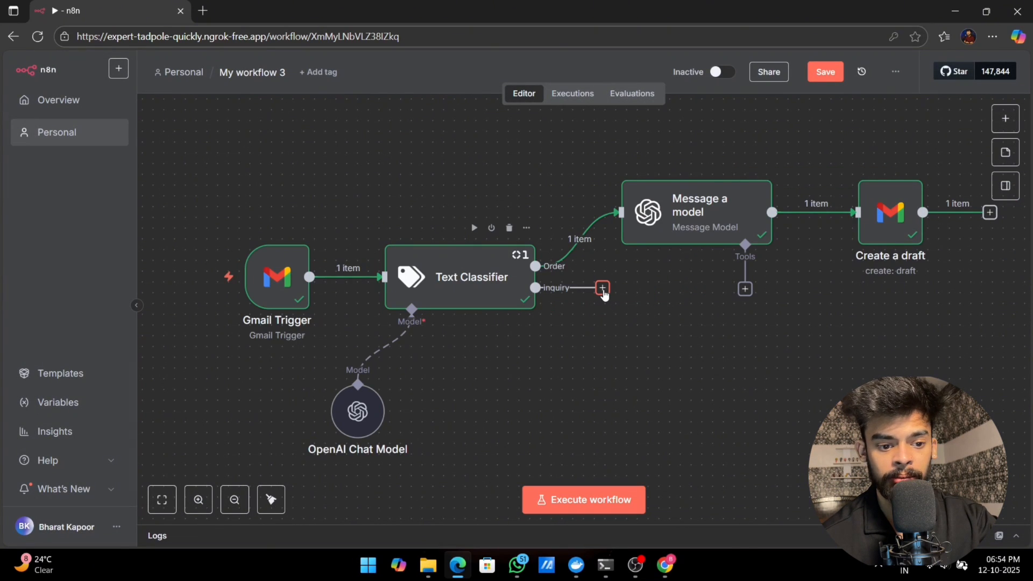
{"action": "left_click", "coordinate": [603, 288]}
{"action": "type", "text": "ope"}
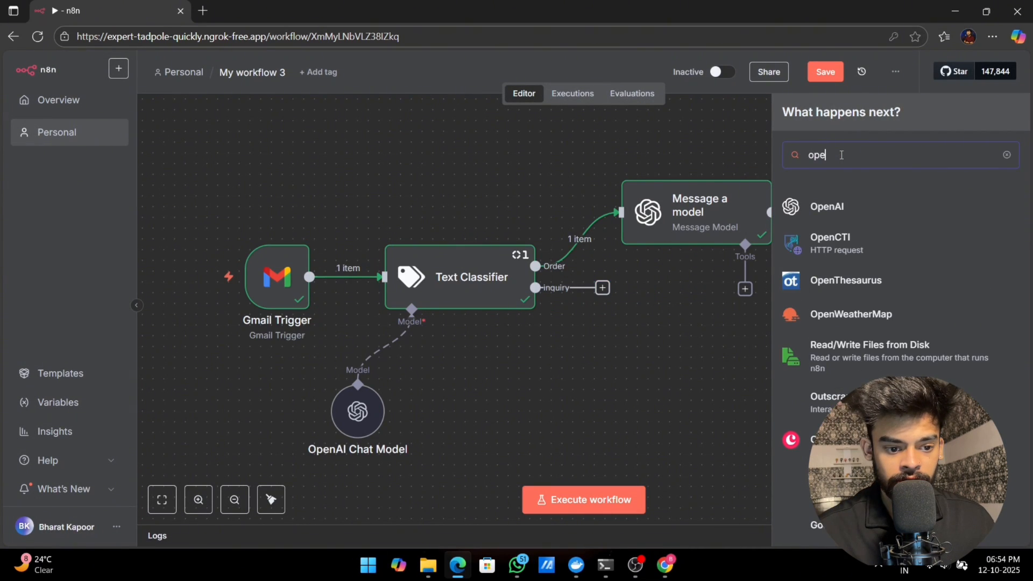
{"action": "left_click", "coordinate": [829, 207]}
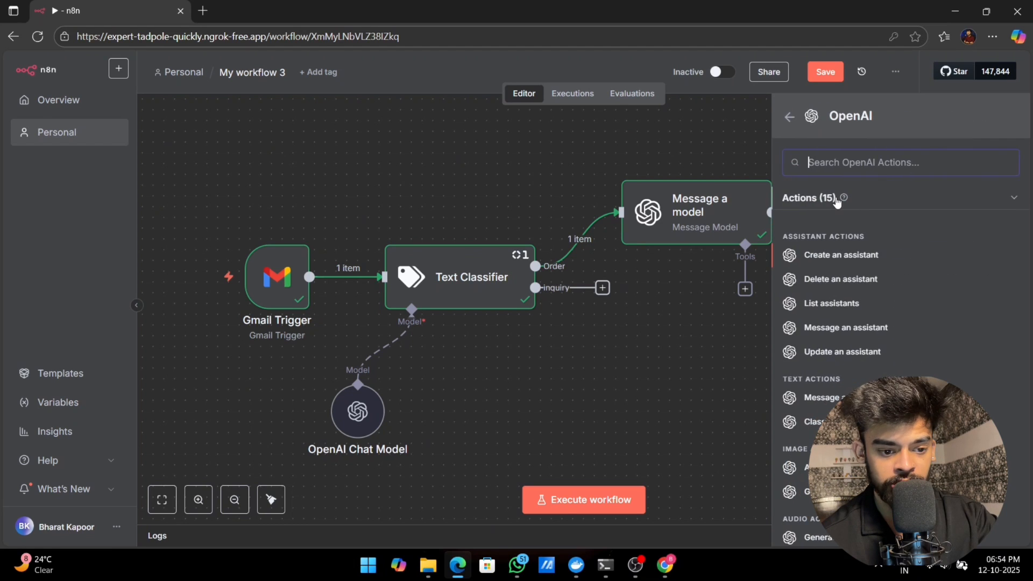
{"action": "left_click", "coordinate": [843, 327]}
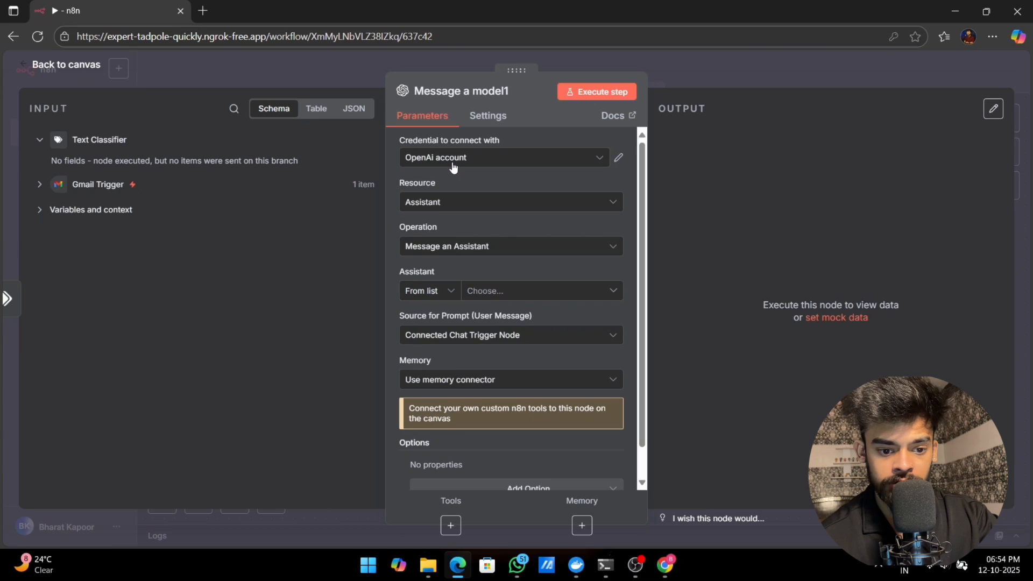
Step: Set the inquiry branch's OpenAI node to the Text resource with the Message a Model operation and the GPT-4O model
{"action": "left_click", "coordinate": [438, 202]}
{"action": "left_click", "coordinate": [425, 261]}
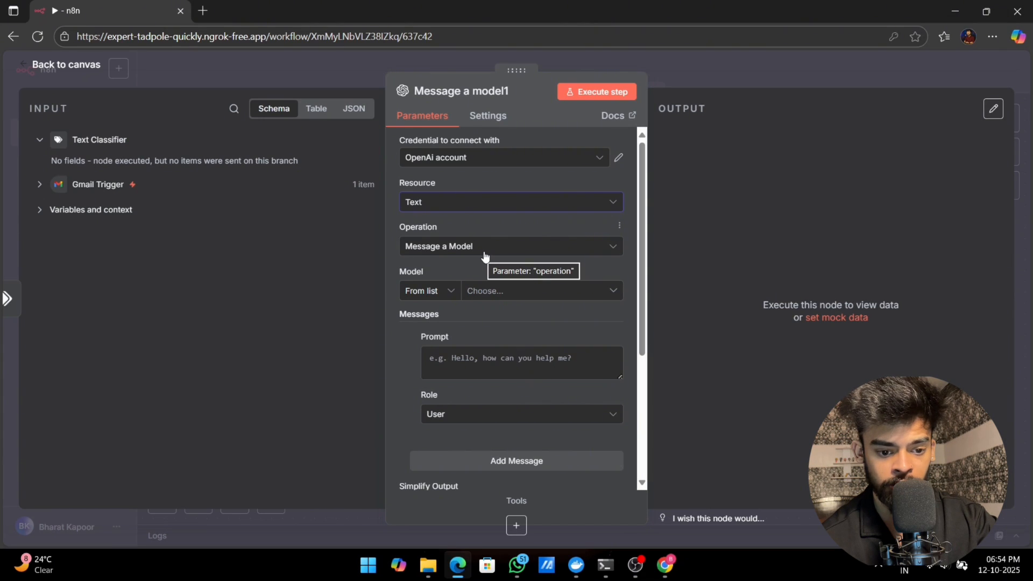
{"action": "left_click", "coordinate": [500, 290]}
{"action": "left_click", "coordinate": [445, 427]}
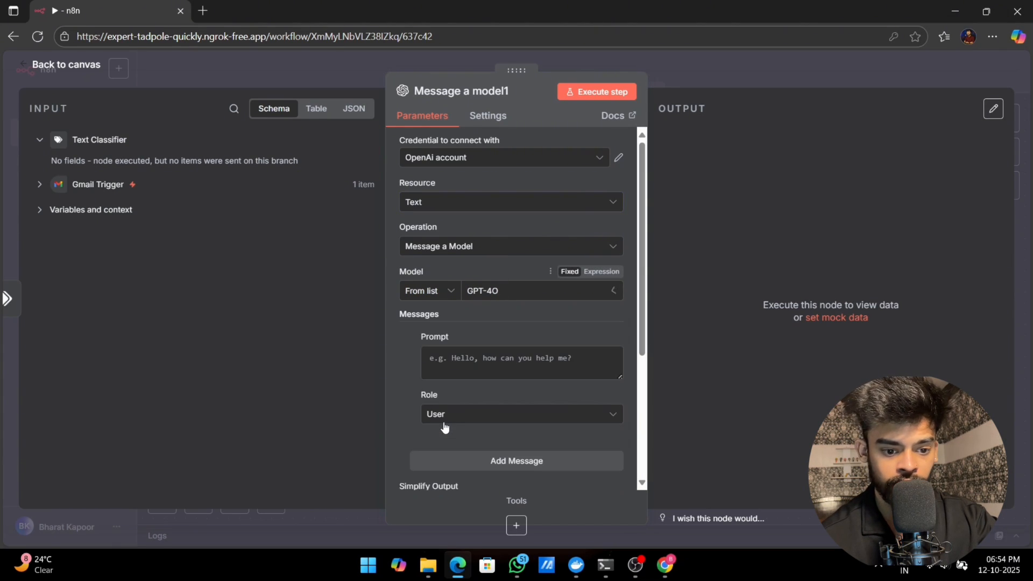
{"action": "left_click", "coordinate": [475, 357]}
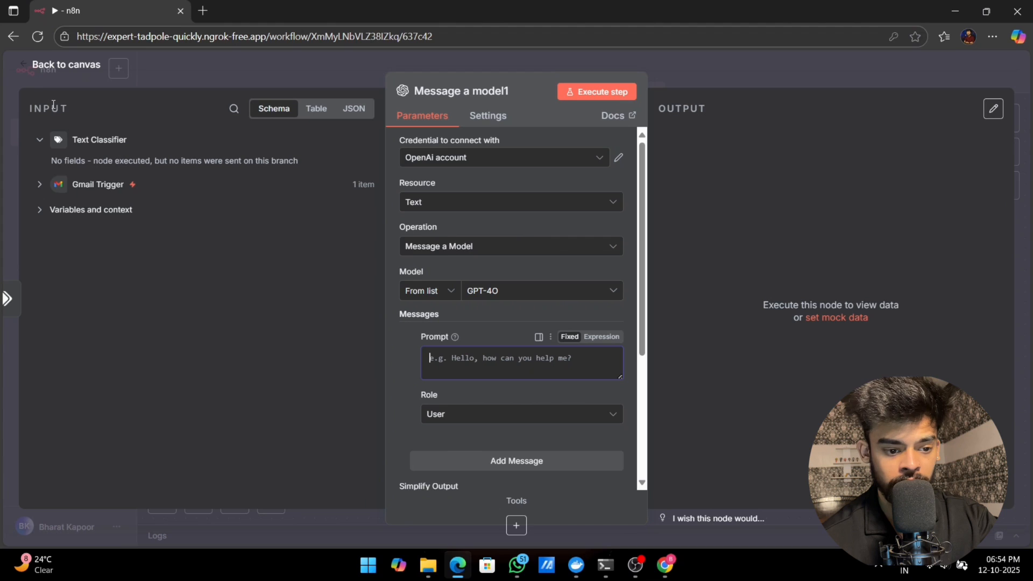
Step: Copy the entire prompt from the Order branch's OpenAI node into the inquiry branch's OpenAI node prompt
{"action": "left_click", "coordinate": [48, 69]}
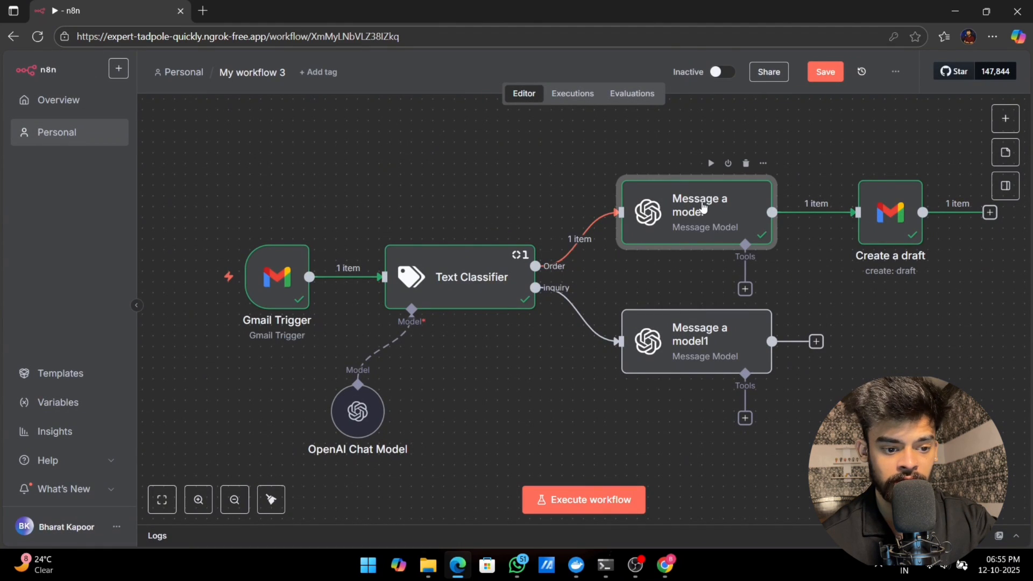
{"action": "double_click", "coordinate": [686, 224]}
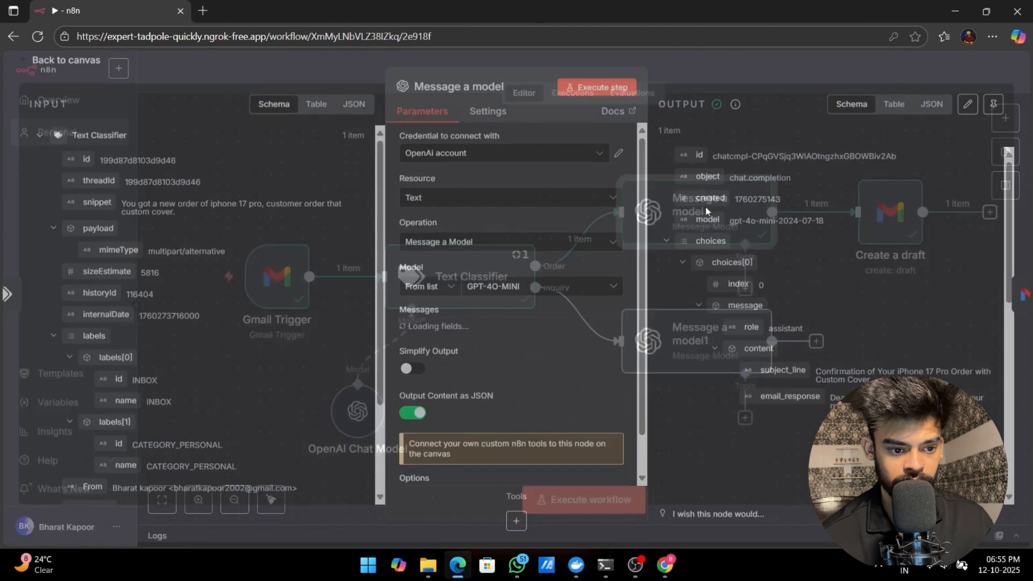
{"action": "left_click", "coordinate": [441, 358]}
{"action": "key", "text": "ctrl+a"}
{"action": "right_click", "coordinate": [474, 369]}
{"action": "left_click", "coordinate": [525, 163]}
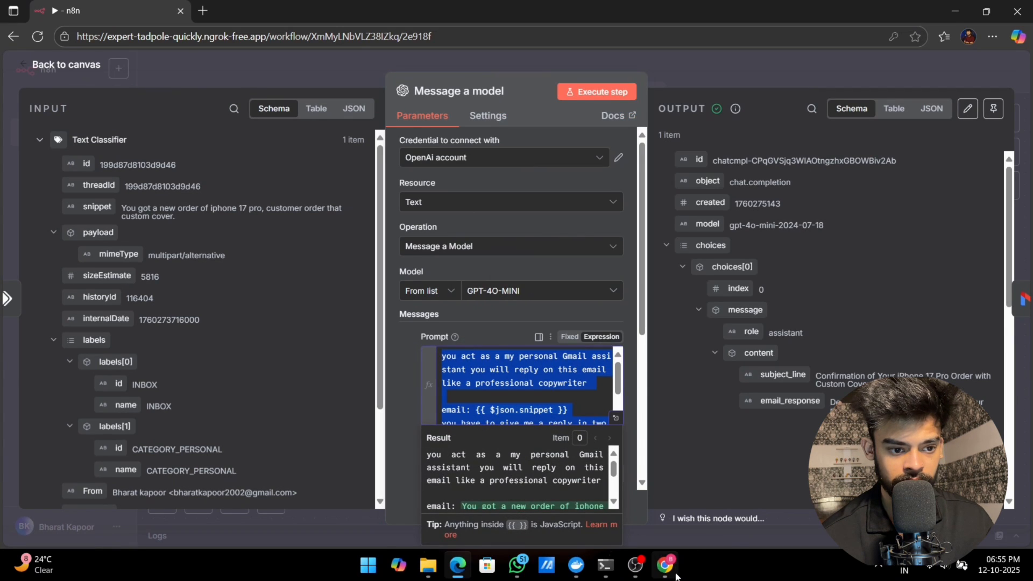
{"action": "left_click", "coordinate": [91, 65]}
{"action": "double_click", "coordinate": [673, 363]}
{"action": "left_click", "coordinate": [464, 365]}
{"action": "key", "text": "ctrl+v"}
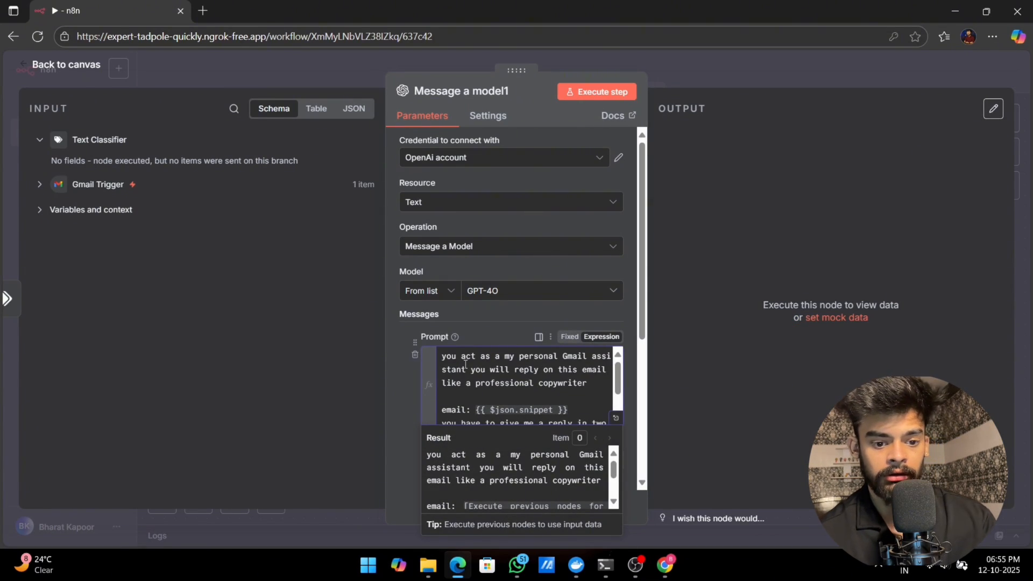
Step: Replace the email expression in the inquiry prompt with the snippet field from the Gmail Trigger
{"action": "left_click_drag", "start_coordinate": [578, 412], "coordinate": [489, 412]}
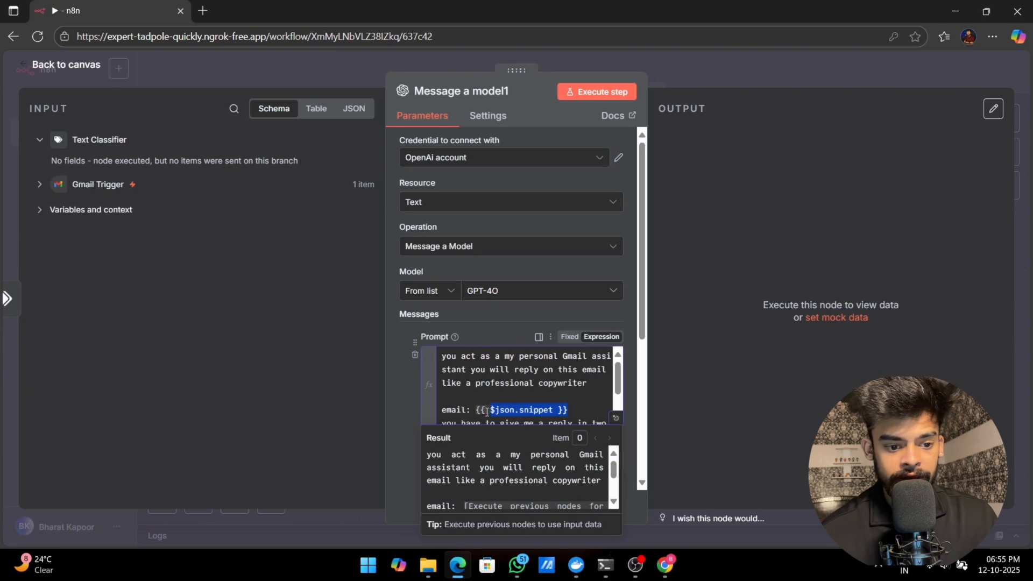
{"action": "key", "text": "BackSpace"}
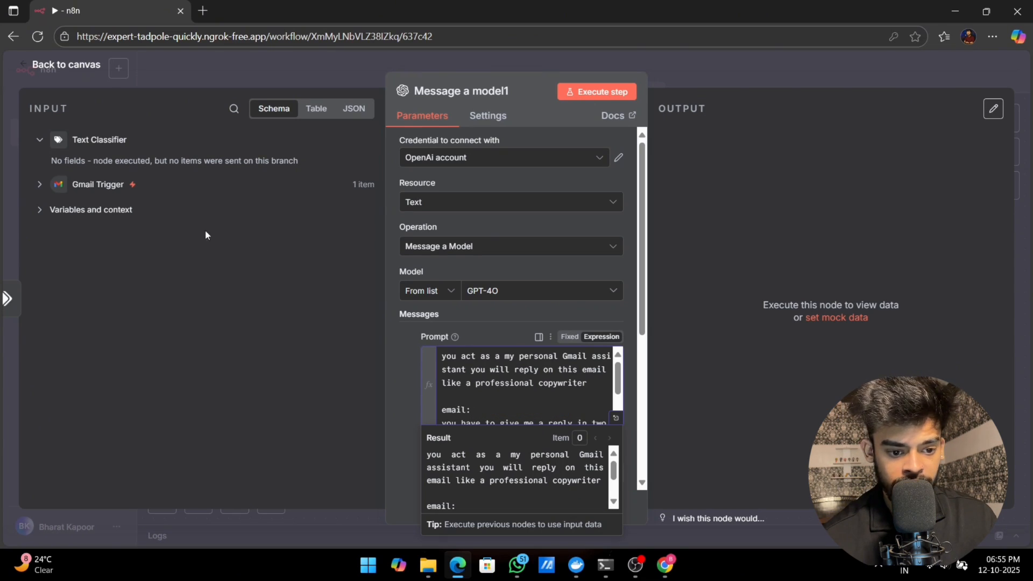
{"action": "left_click", "coordinate": [39, 184]}
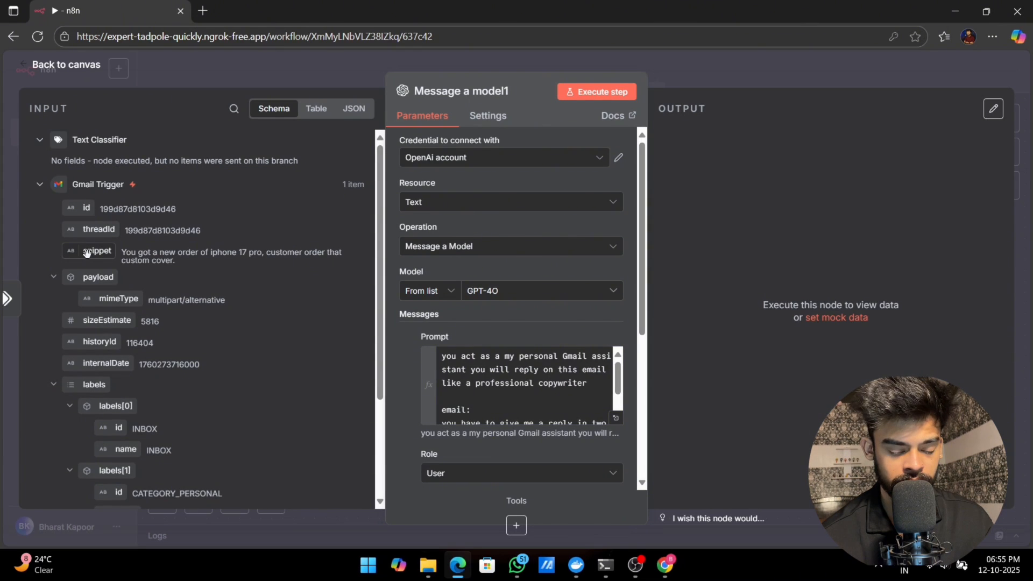
{"action": "left_click_drag", "start_coordinate": [96, 258], "coordinate": [541, 415]}
{"action": "left_click", "coordinate": [398, 390]}
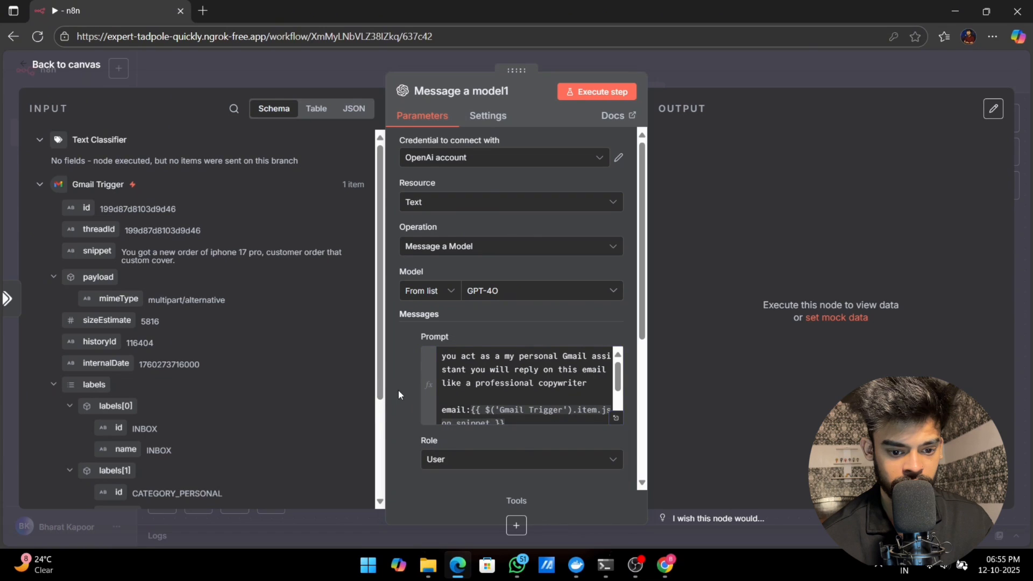
Step: Set the inquiry prompt's role to System, disable Simplify Output and enable Output Content as JSON
{"action": "scroll", "coordinate": [399, 389], "scroll_direction": "down", "scroll_amount": 1}
{"action": "scroll", "coordinate": [470, 332], "scroll_direction": "down", "scroll_amount": 1}
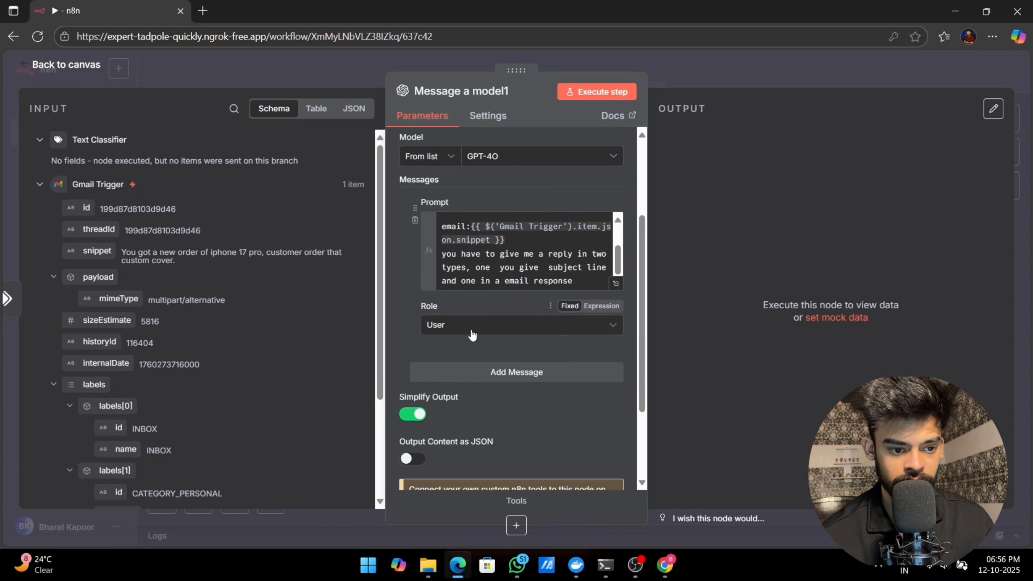
{"action": "left_click", "coordinate": [471, 333]}
{"action": "left_click", "coordinate": [452, 427]}
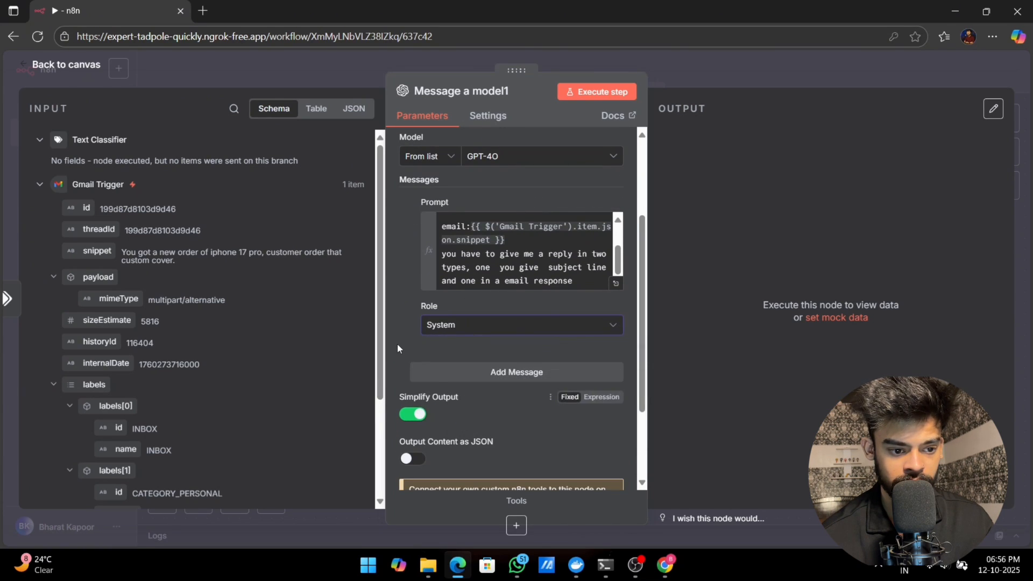
{"action": "scroll", "coordinate": [398, 343], "scroll_direction": "down", "scroll_amount": 1}
{"action": "scroll", "coordinate": [404, 348], "scroll_direction": "up", "scroll_amount": 1}
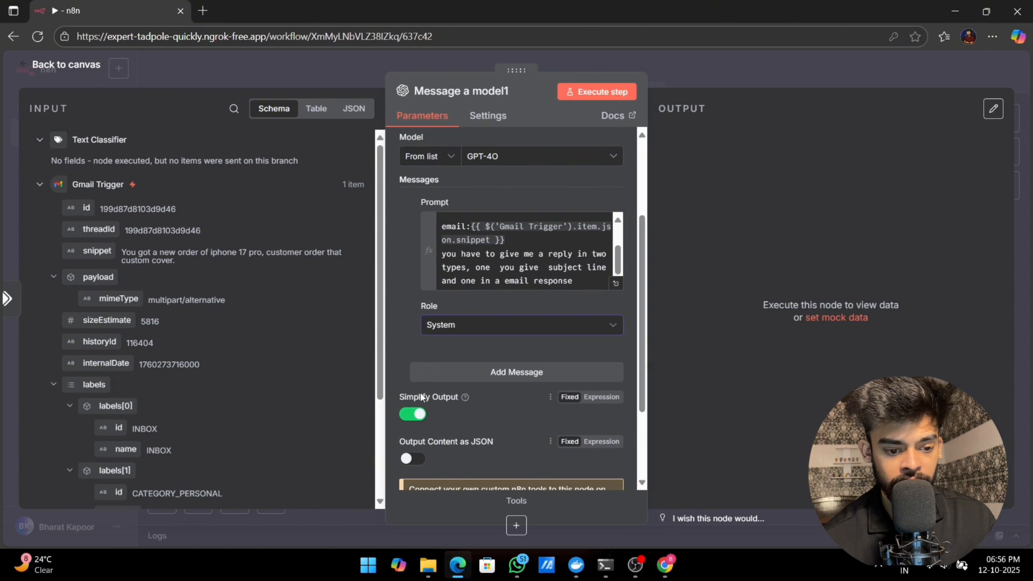
{"action": "left_click", "coordinate": [410, 414]}
{"action": "left_click", "coordinate": [410, 459]}
{"action": "scroll", "coordinate": [508, 401], "scroll_direction": "down", "scroll_amount": 2}
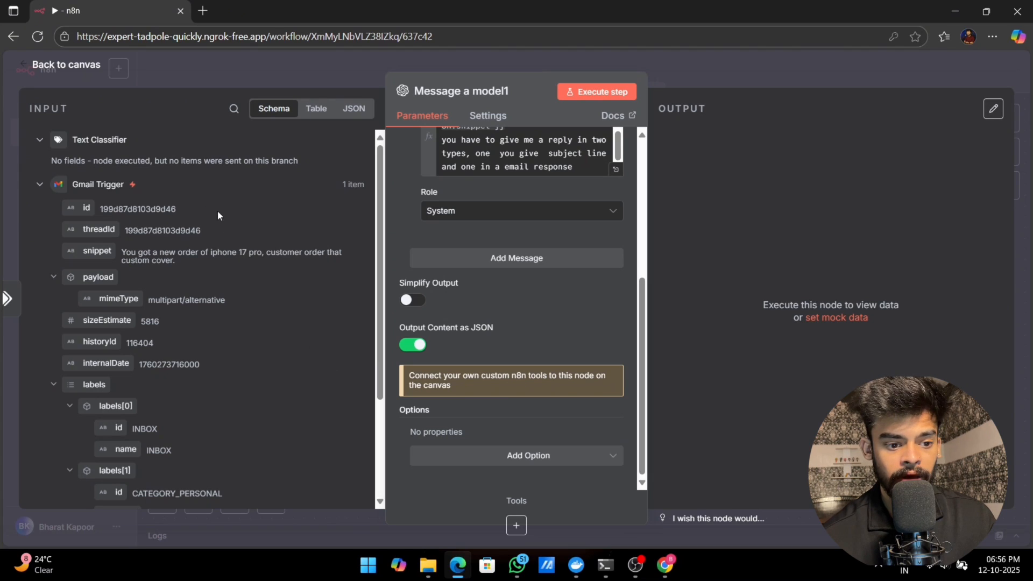
Step: Return to the canvas and add a Gmail "Create a draft" node after the inquiry branch's OpenAI node
{"action": "left_click", "coordinate": [32, 64]}
{"action": "left_click", "coordinate": [813, 341]}
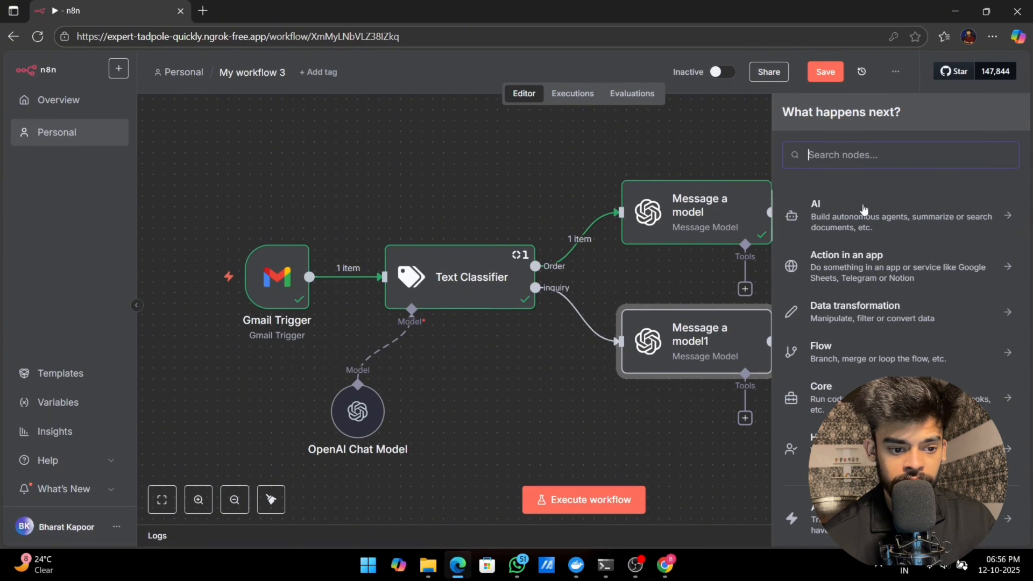
{"action": "type", "text": "gmail"}
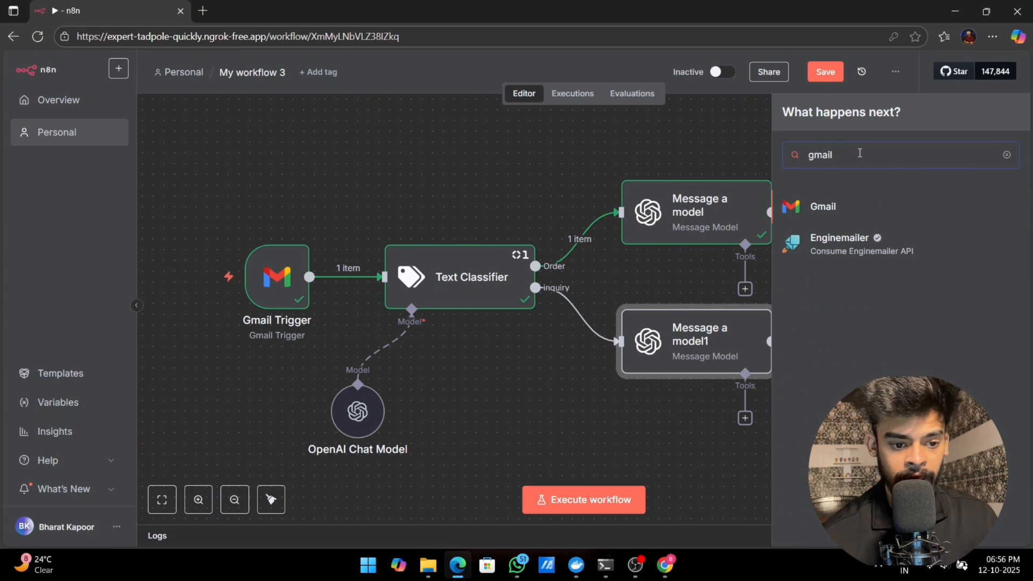
{"action": "left_click", "coordinate": [834, 203]}
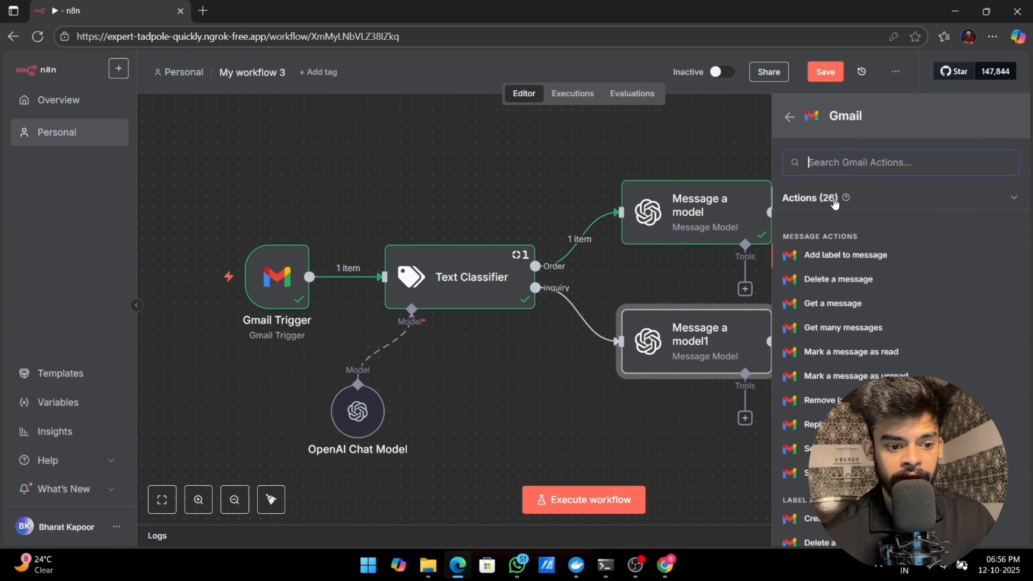
{"action": "scroll", "coordinate": [841, 369], "scroll_direction": "down", "scroll_amount": 5}
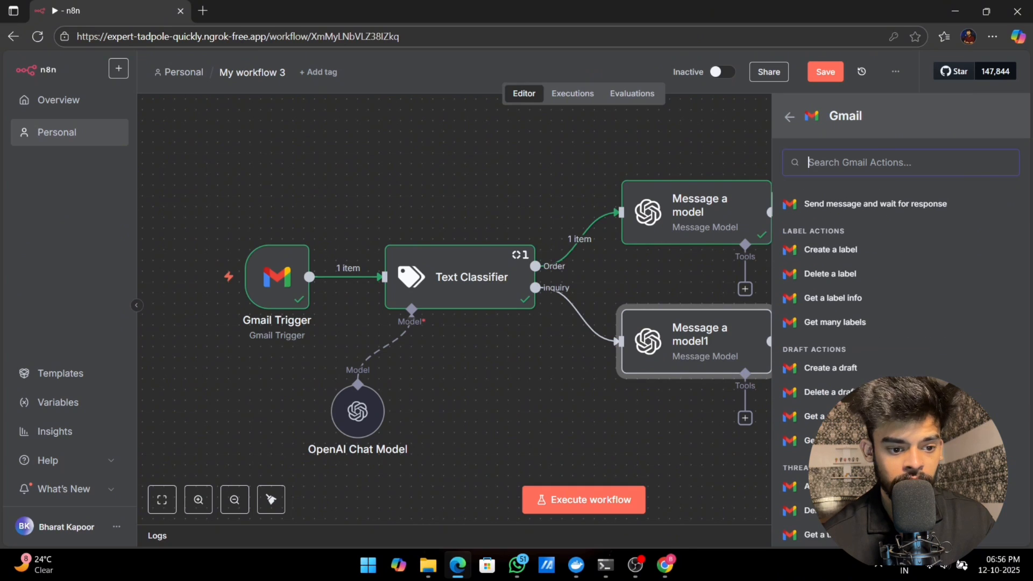
{"action": "left_click", "coordinate": [842, 371]}
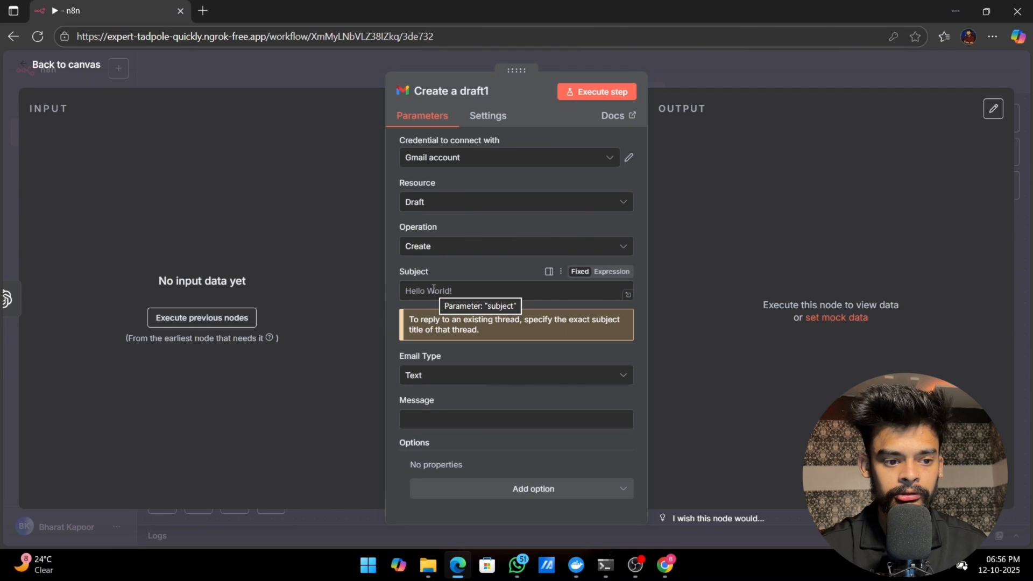
Step: Keep the new draft node's operation as Create and try to execute the previous nodes for input data
{"action": "left_click", "coordinate": [446, 250]}
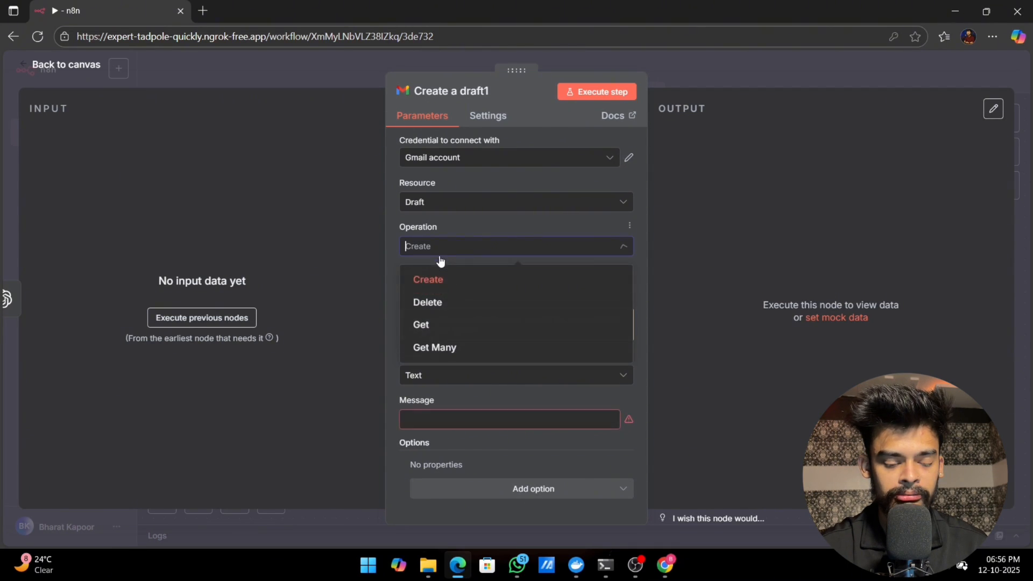
{"action": "left_click", "coordinate": [447, 278]}
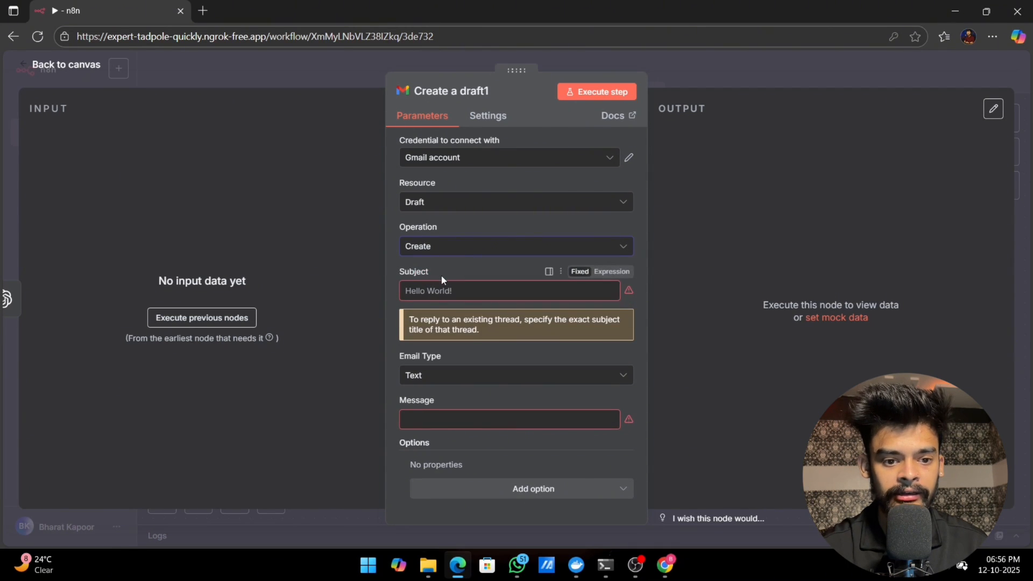
{"action": "left_click", "coordinate": [228, 319]}
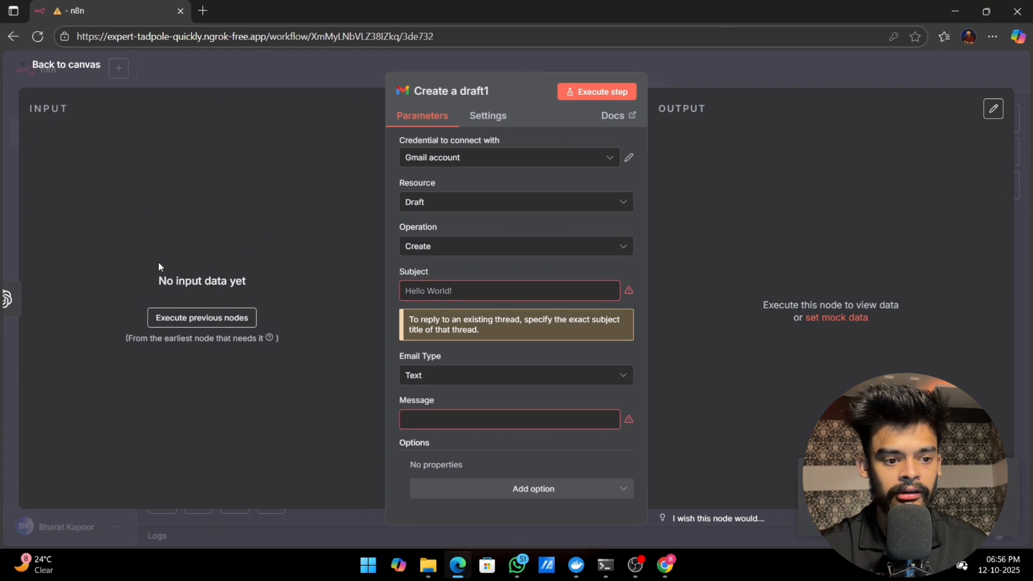
{"action": "left_click", "coordinate": [200, 318]}
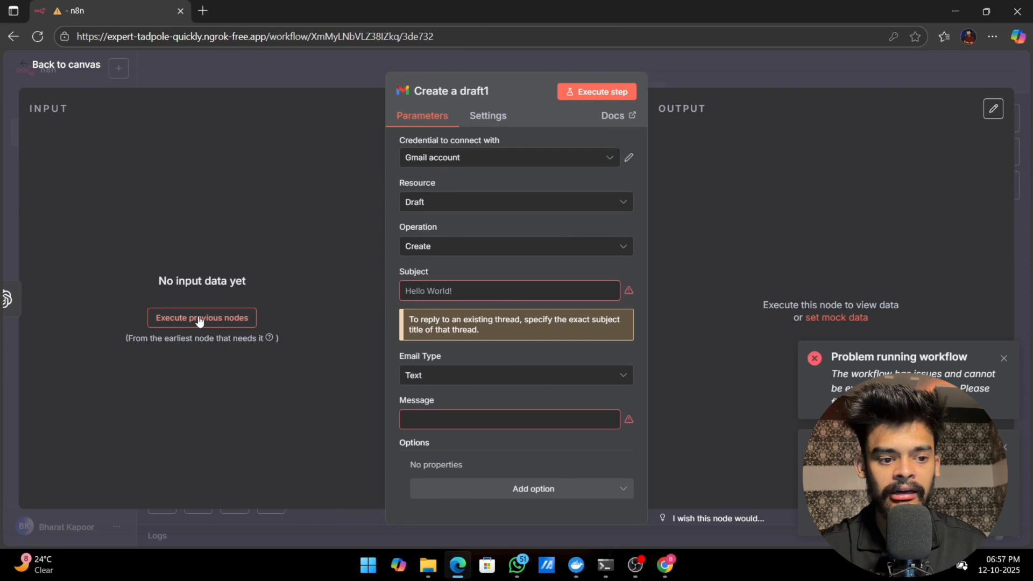
Step: Check the headphone enquiry email in Gmail, then return to n8n and execute the nodes preceding the inquiry branch's OpenAI node
{"action": "left_click", "coordinate": [667, 566]}
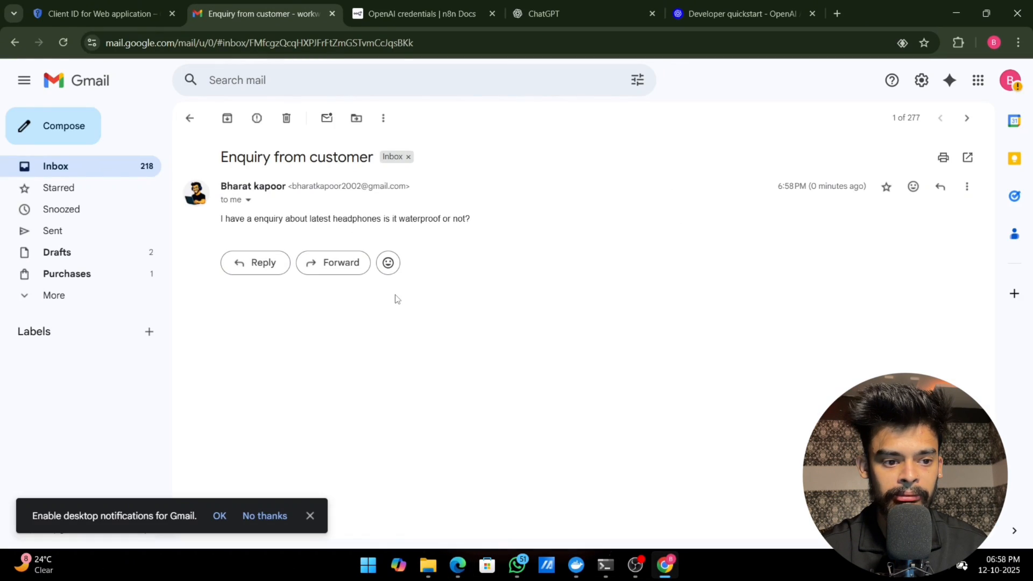
{"action": "key", "text": "alt+Tab"}
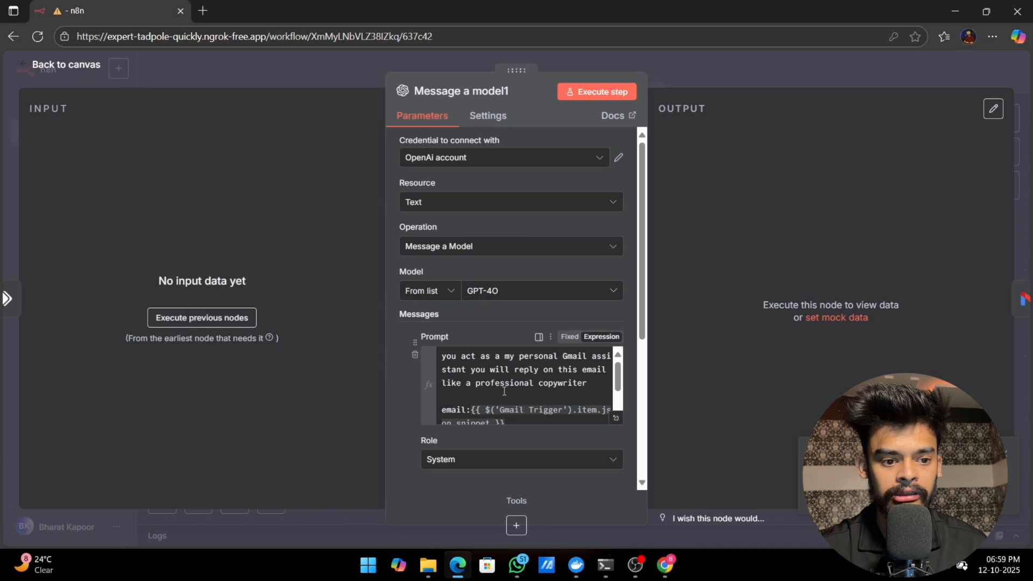
{"action": "left_click", "coordinate": [210, 317]}
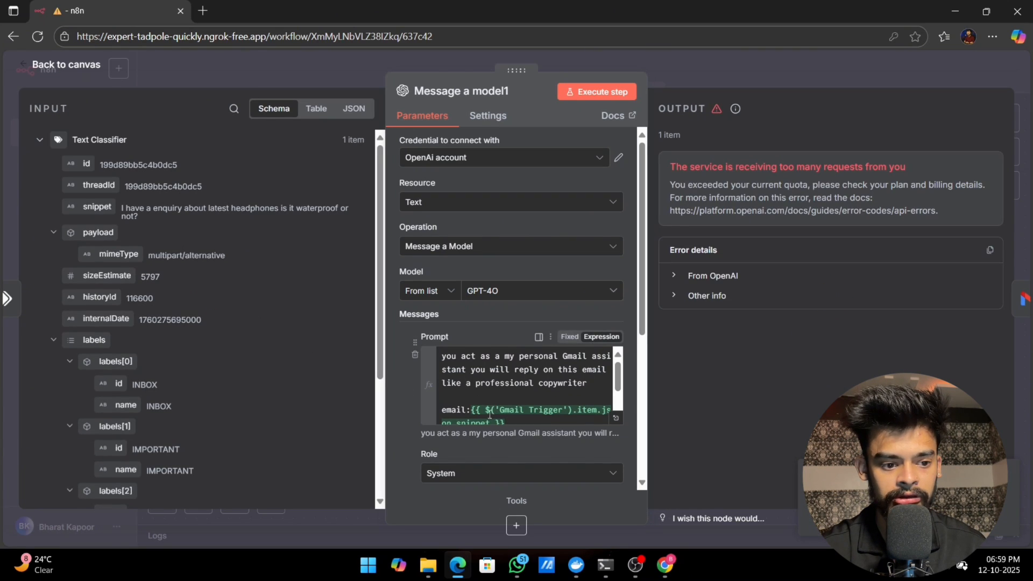
Step: Replace the email expression in the inquiry prompt with the Text Classifier's snippet field, {{ $json.snippet }}
{"action": "left_click_drag", "start_coordinate": [472, 411], "coordinate": [500, 420]}
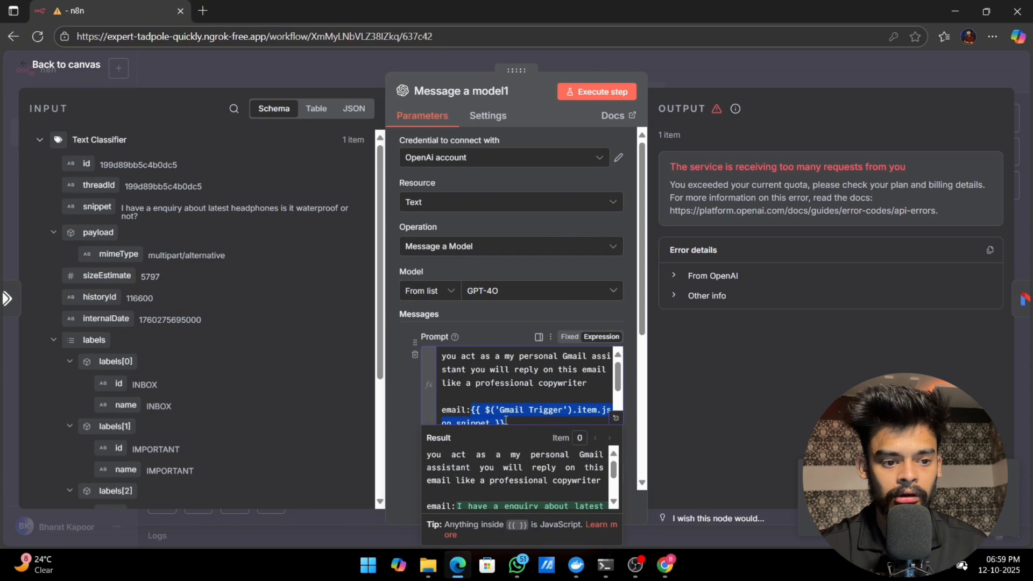
{"action": "key", "text": "BackSpace"}
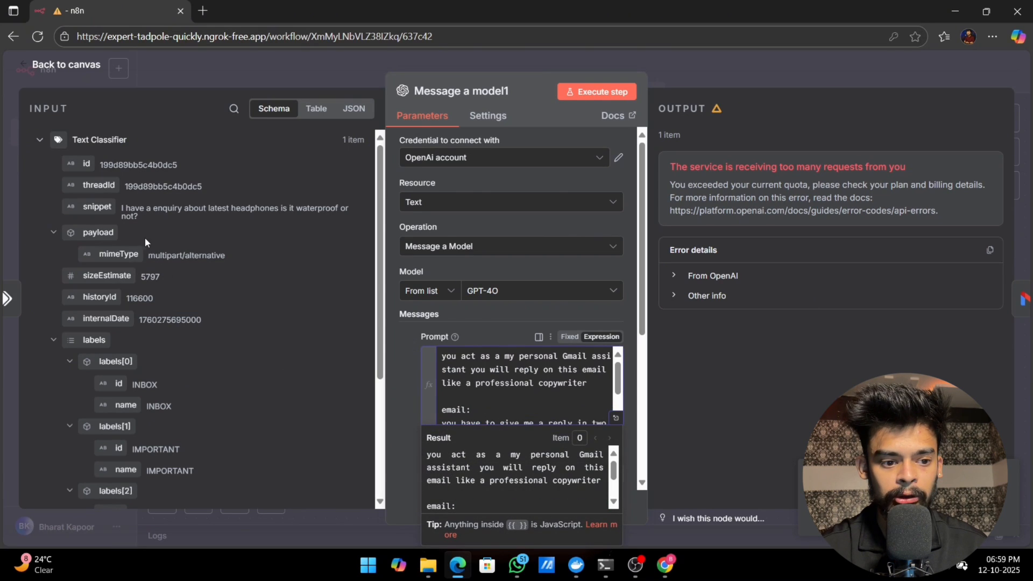
{"action": "left_click_drag", "start_coordinate": [90, 211], "coordinate": [509, 410]}
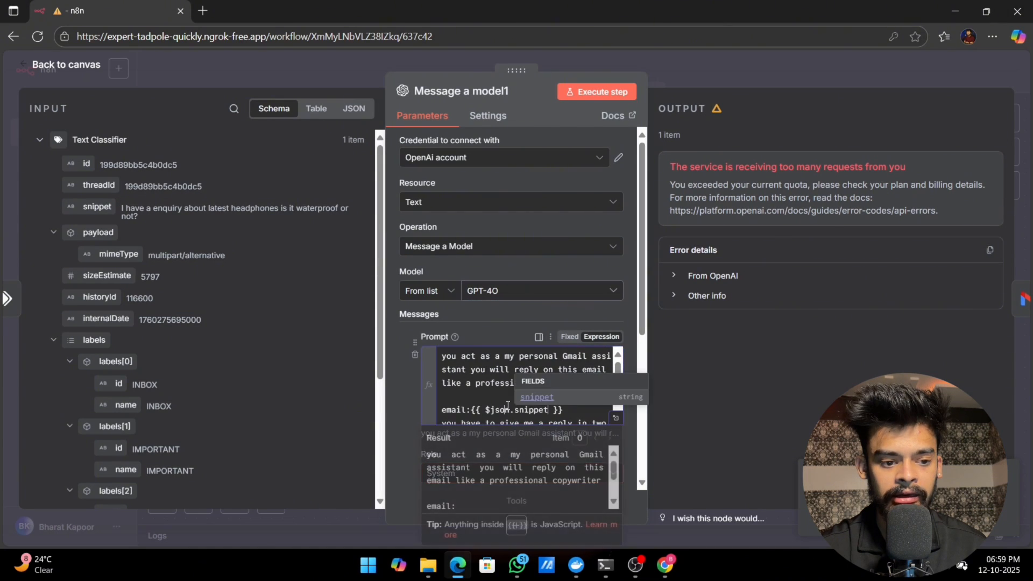
{"action": "left_click", "coordinate": [408, 408]}
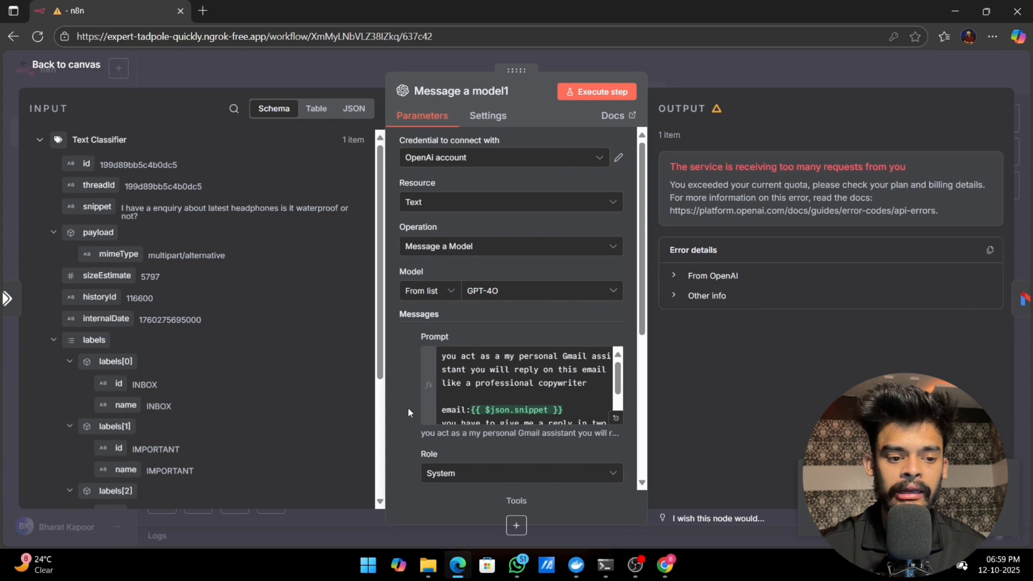
Step: Switch the inquiry node's model to GPT-4O-MINI, execute the node and review the generated subject line and email response
{"action": "scroll", "coordinate": [393, 361], "scroll_direction": "down", "scroll_amount": 5}
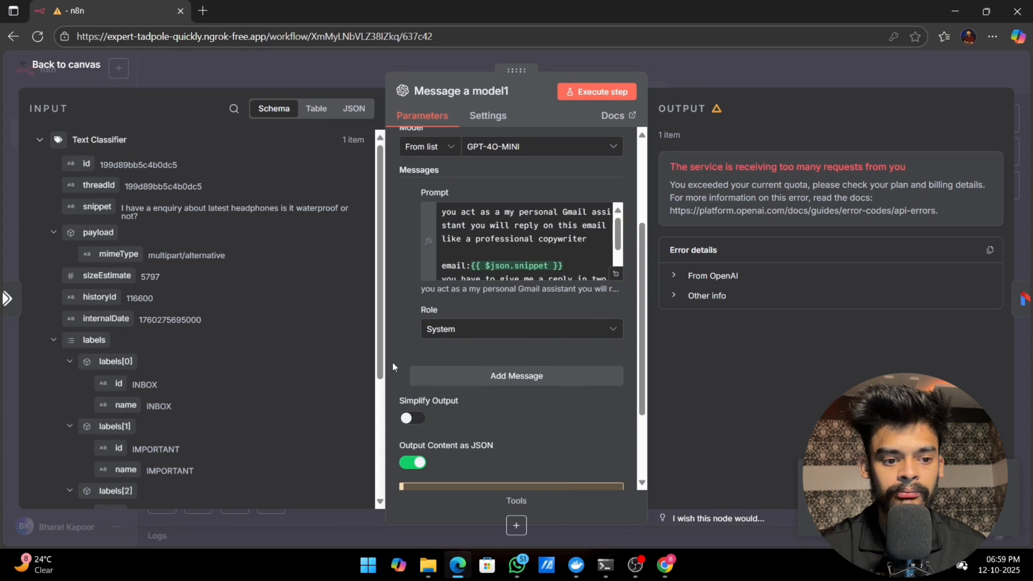
{"action": "scroll", "coordinate": [393, 363], "scroll_direction": "up", "scroll_amount": 3}
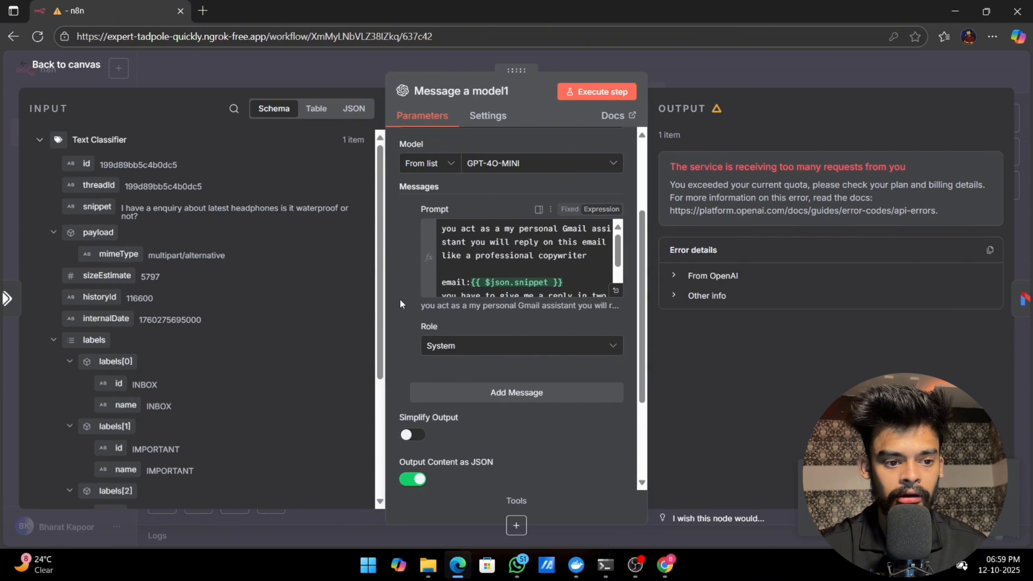
{"action": "left_click", "coordinate": [583, 94]}
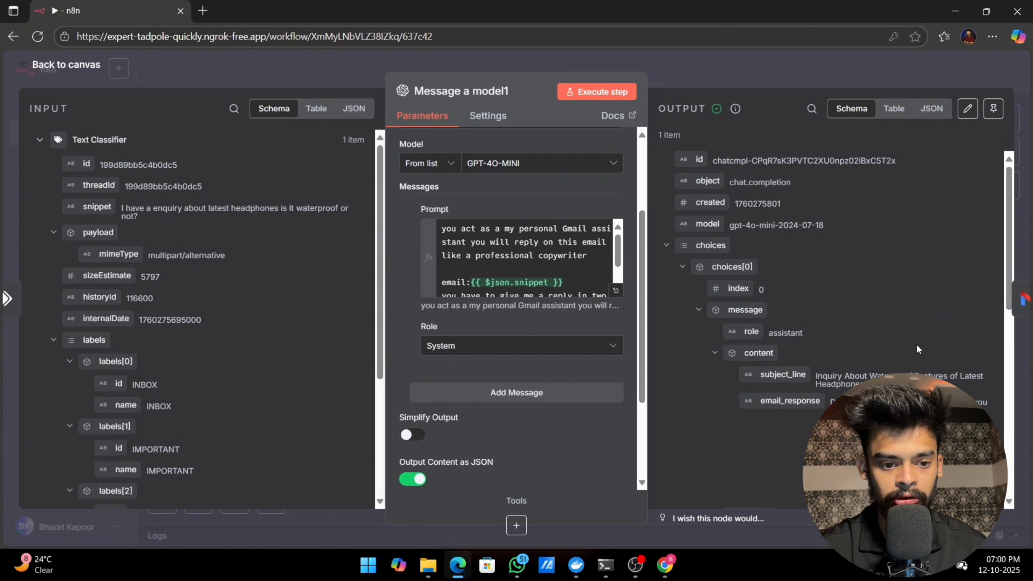
{"action": "scroll", "coordinate": [916, 344], "scroll_direction": "down", "scroll_amount": 3}
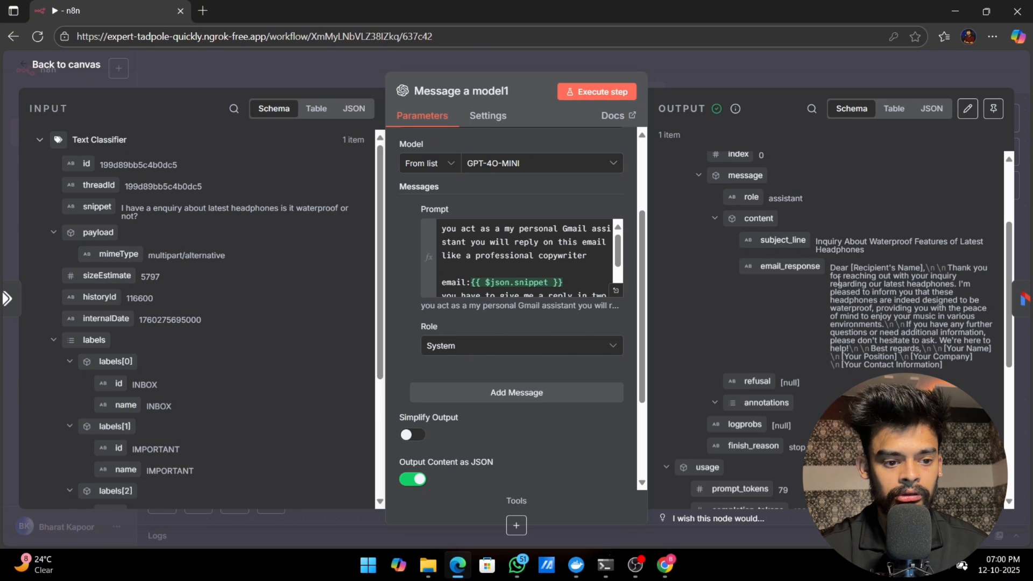
Step: Open the inquiry branch's Gmail draft node and select the Draft resource with the Create operation
{"action": "left_click", "coordinate": [75, 65]}
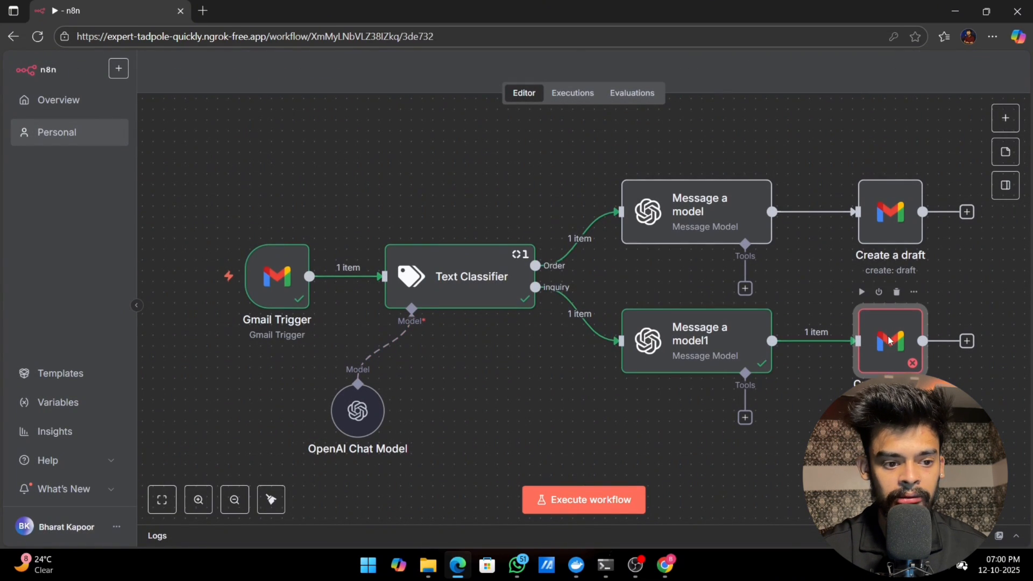
{"action": "double_click", "coordinate": [888, 340]}
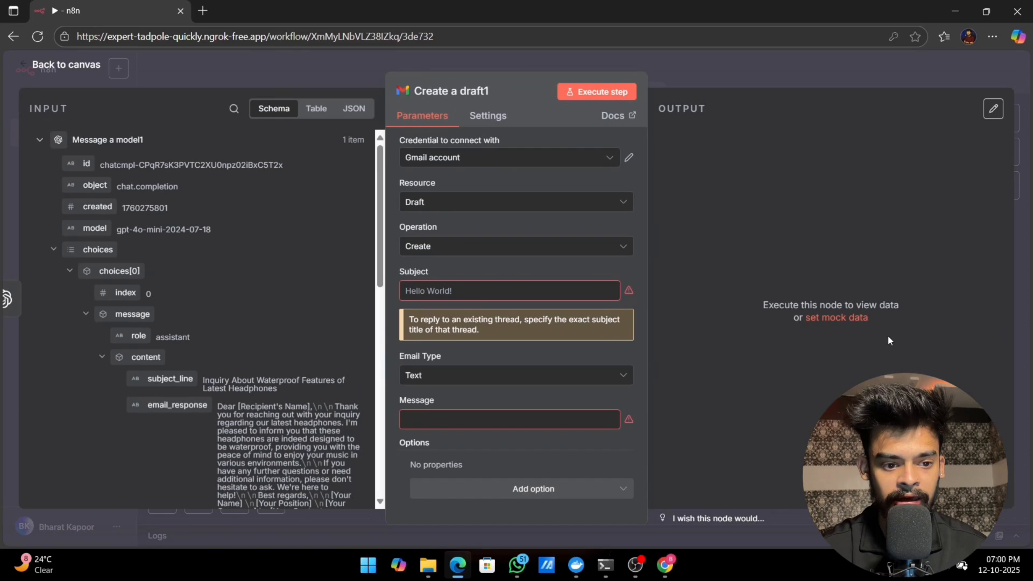
{"action": "left_click", "coordinate": [445, 203]}
{"action": "left_click", "coordinate": [428, 278]}
{"action": "left_click", "coordinate": [447, 250]}
{"action": "left_click", "coordinate": [445, 272]}
{"action": "left_click", "coordinate": [449, 289]}
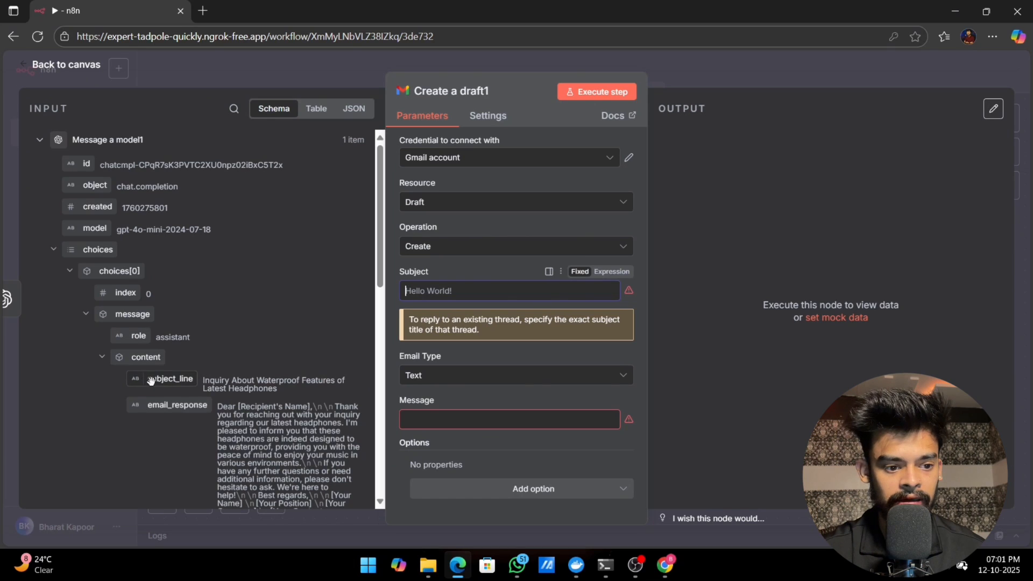
Step: Map the model's subject_line to the inquiry draft's subject and email_response to its message, and execute the draft node
{"action": "left_click_drag", "start_coordinate": [153, 383], "coordinate": [429, 295]}
{"action": "left_click_drag", "start_coordinate": [156, 406], "coordinate": [433, 447]}
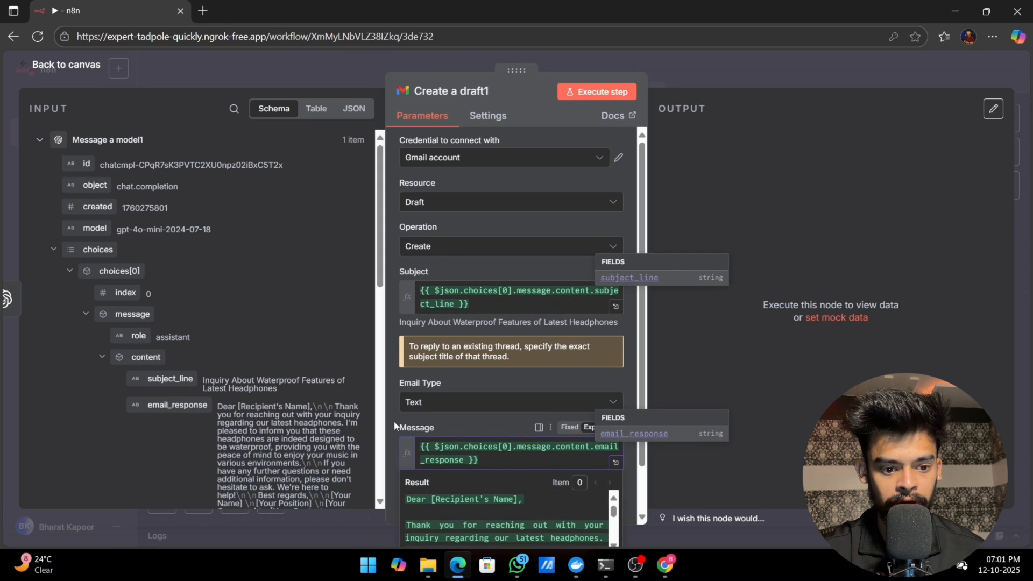
{"action": "scroll", "coordinate": [454, 382], "scroll_direction": "down", "scroll_amount": 1}
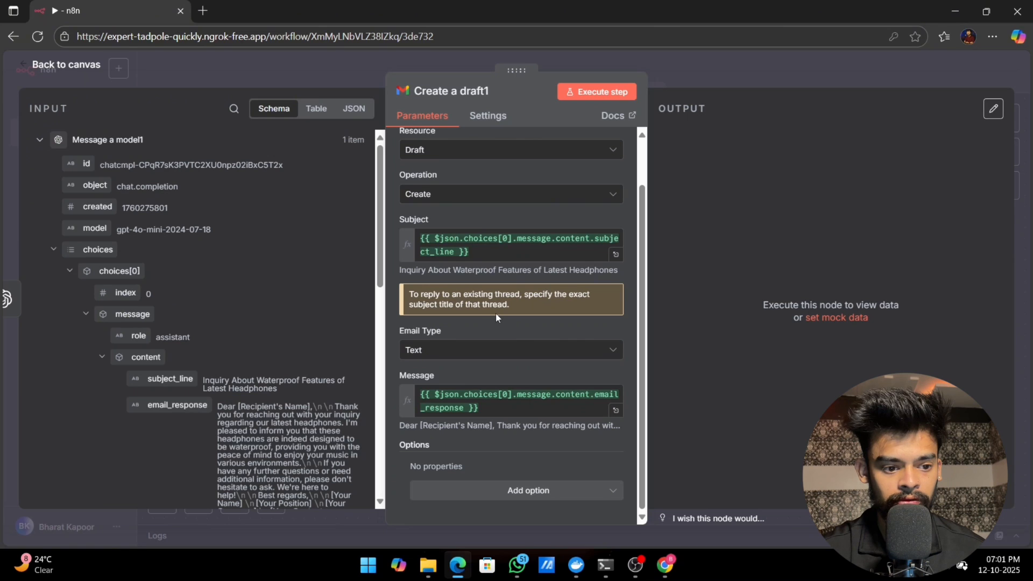
{"action": "left_click", "coordinate": [598, 93]}
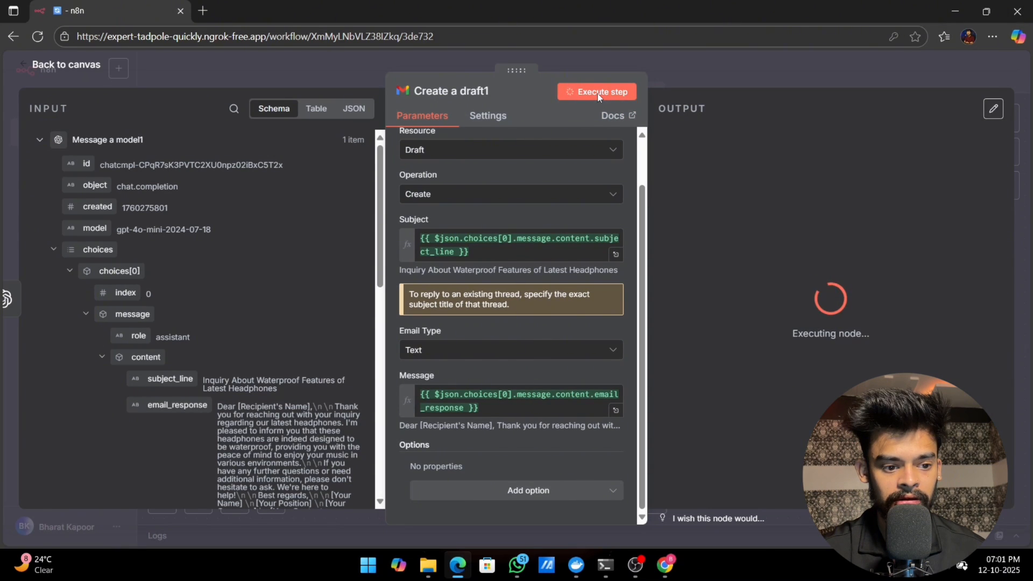
{"action": "left_click", "coordinate": [68, 74]}
Step: Switch to Gmail, open the newly created headphone inquiry draft to check its subject and body, and return to n8n
{"action": "key", "text": "alt+Tab"}
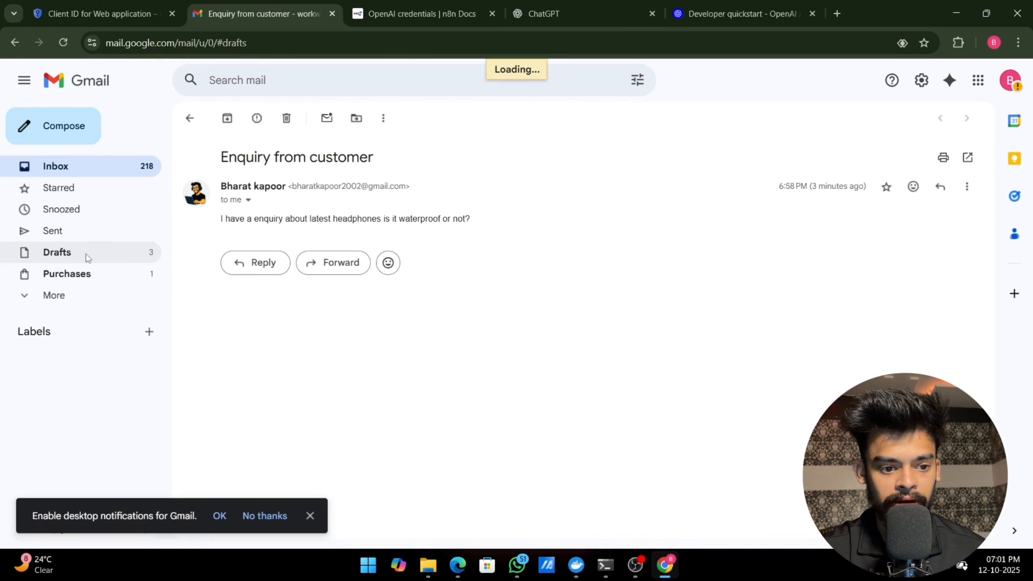
{"action": "left_click", "coordinate": [86, 253]}
{"action": "left_click", "coordinate": [362, 184]}
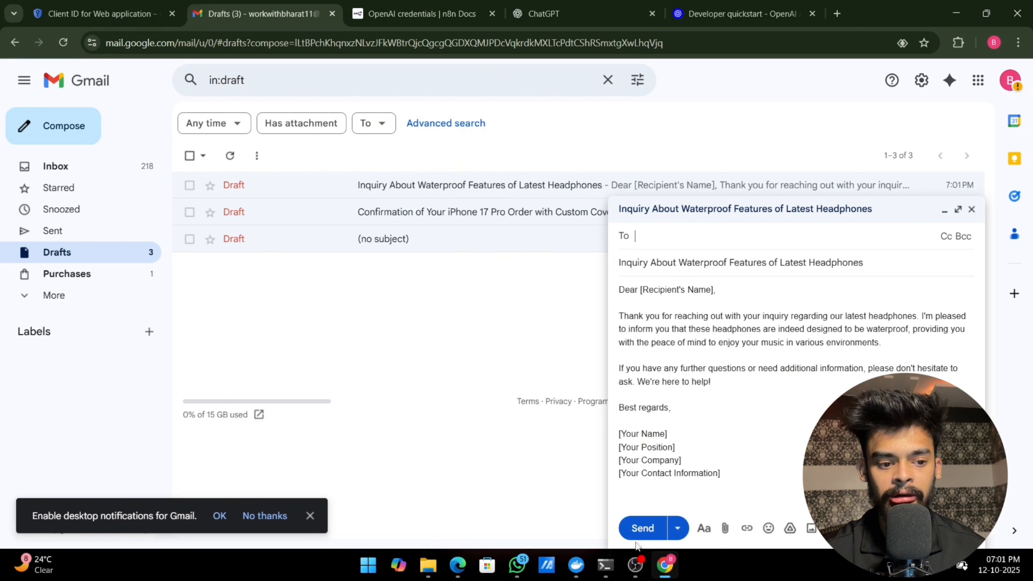
{"action": "left_click", "coordinate": [457, 565]}
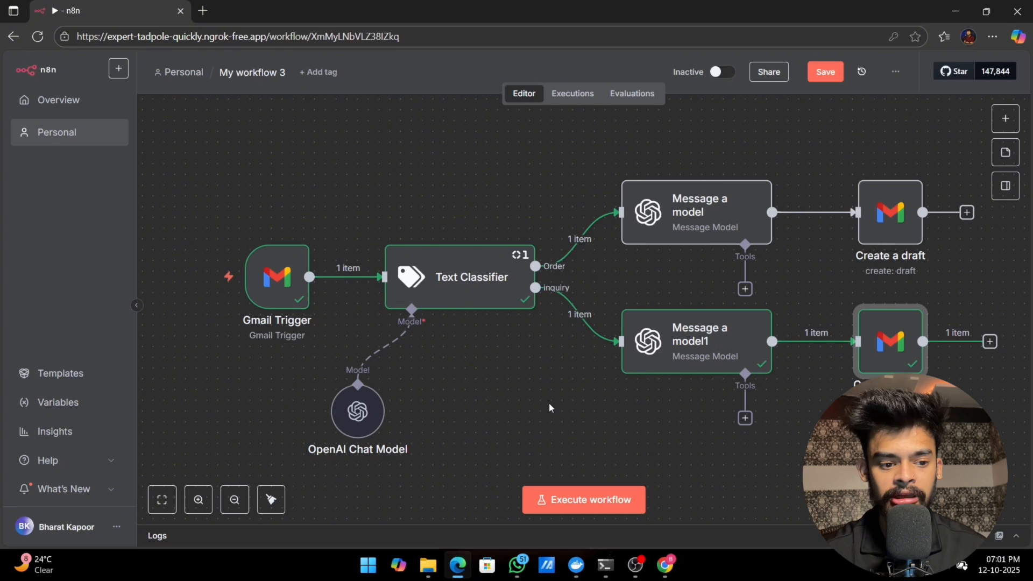